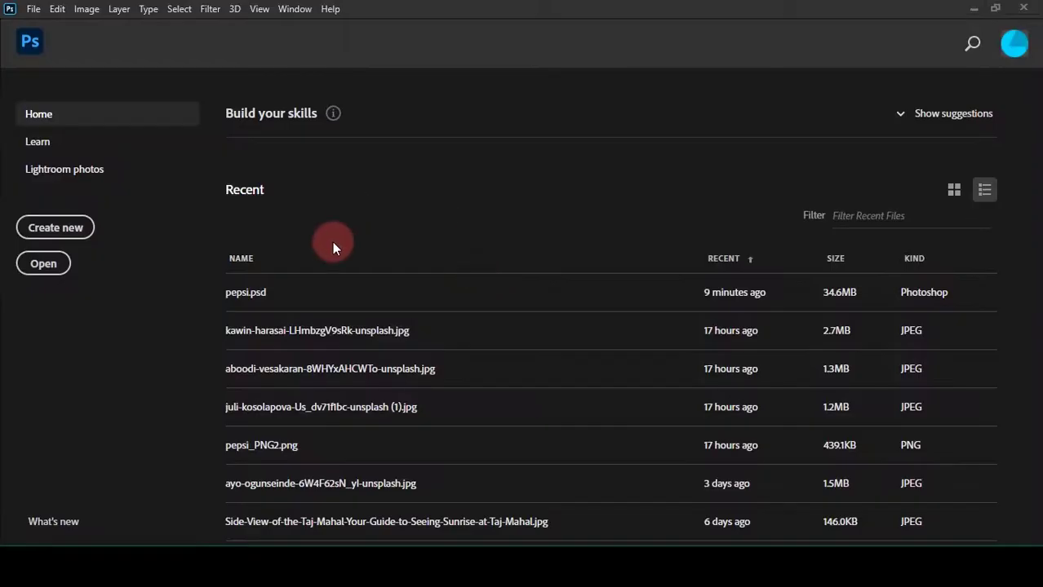
Step: Create a 1080x1080 document and place the desert sunset photo into it as an embedded layer
{"action": "left_click", "coordinate": [71, 236]}
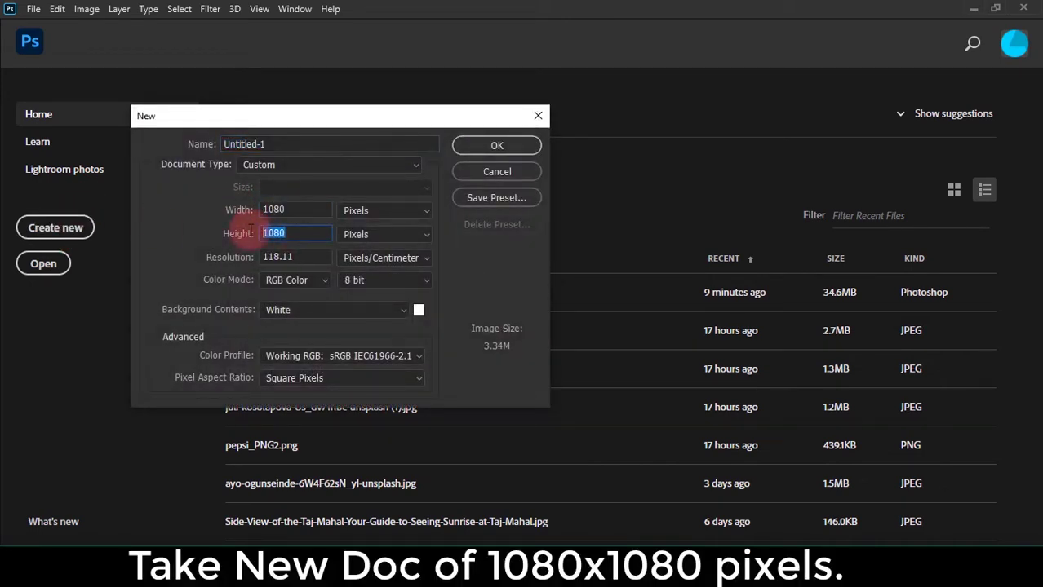
{"action": "left_click", "coordinate": [489, 146]}
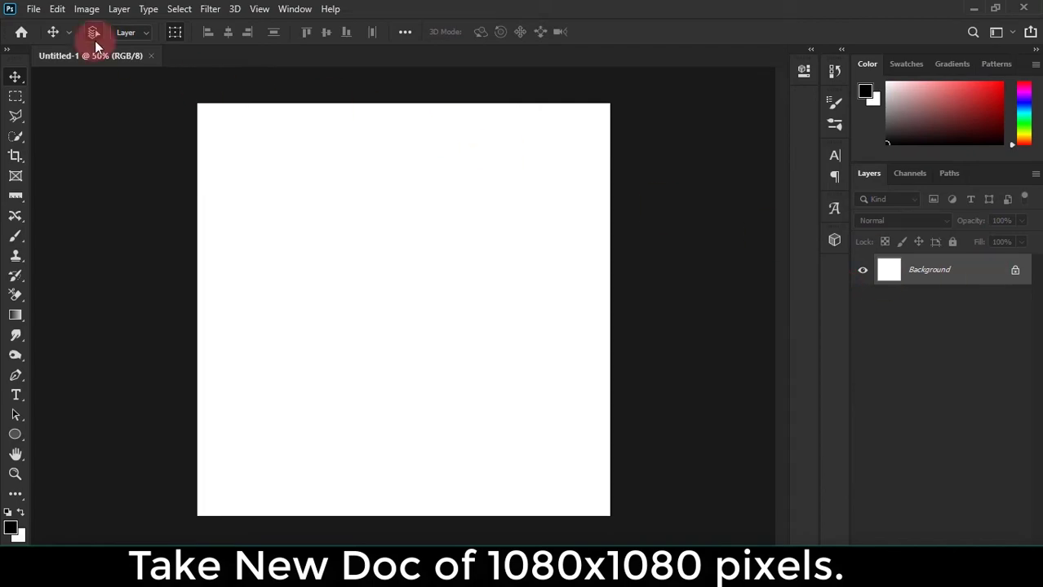
{"action": "left_click", "coordinate": [34, 8]}
{"action": "left_click", "coordinate": [82, 459]}
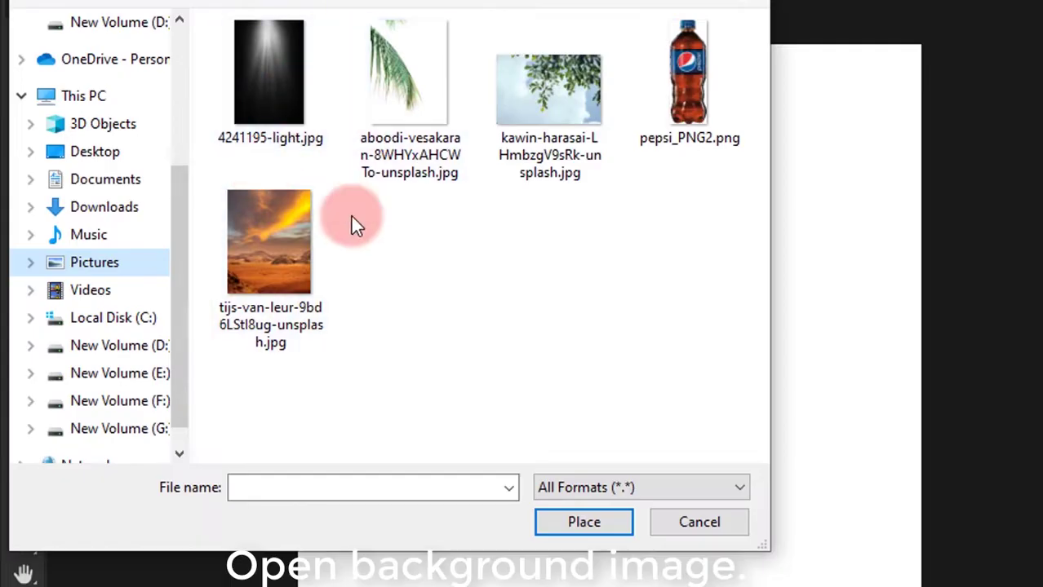
{"action": "left_click", "coordinate": [269, 244]}
{"action": "left_click", "coordinate": [584, 522]}
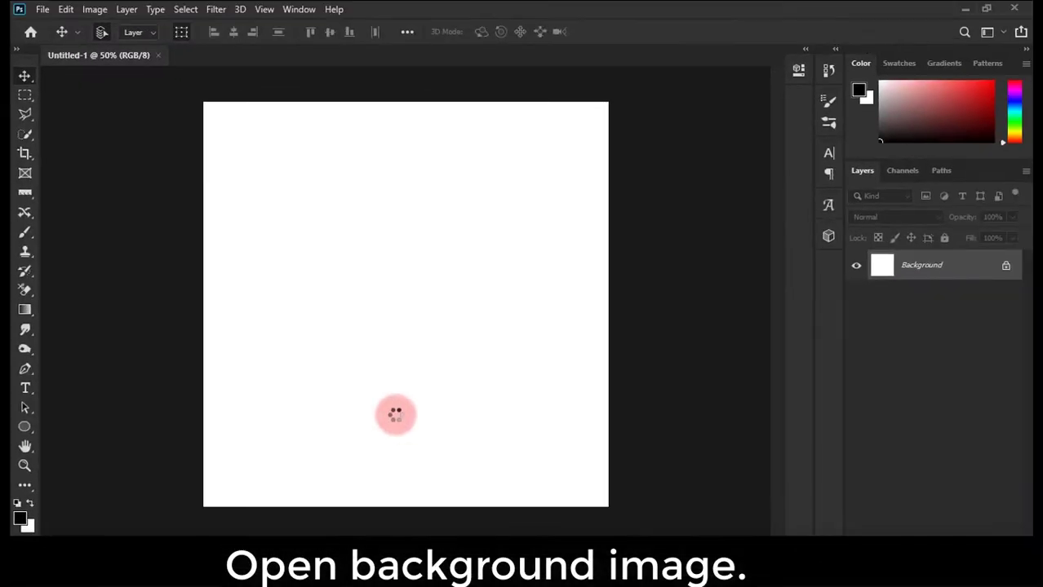
Step: Stretch the desert photo to both canvas edges and commit it
{"action": "left_click_drag", "start_coordinate": [247, 306], "coordinate": [204, 305]}
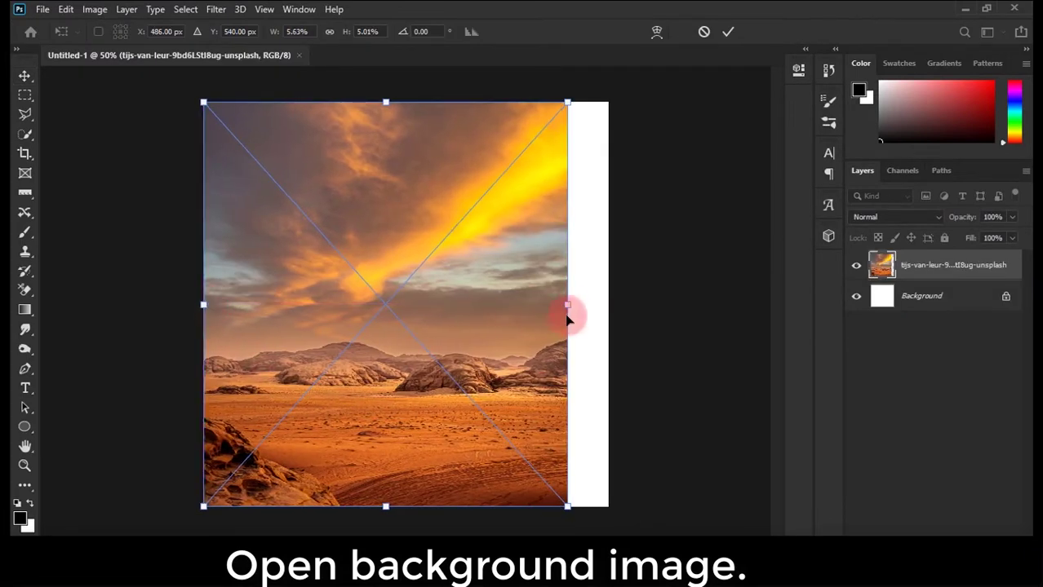
{"action": "left_click_drag", "start_coordinate": [568, 304], "coordinate": [607, 305]}
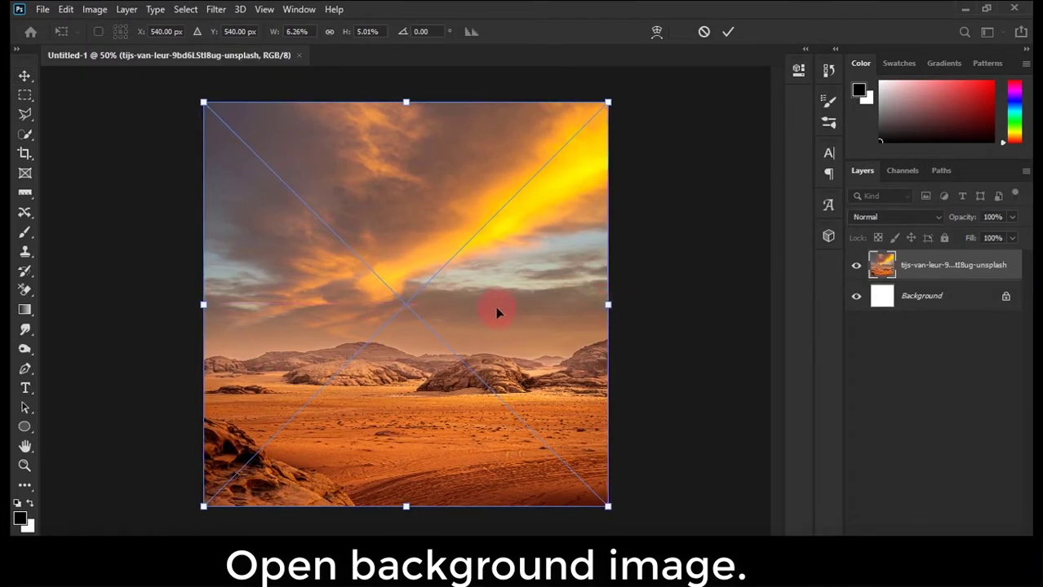
{"action": "double_click", "coordinate": [491, 314]}
{"action": "left_click", "coordinate": [42, 9]}
Step: Place pepsi_PNG2.png, scale it down and move it toward the canvas centre
{"action": "left_click", "coordinate": [107, 308]}
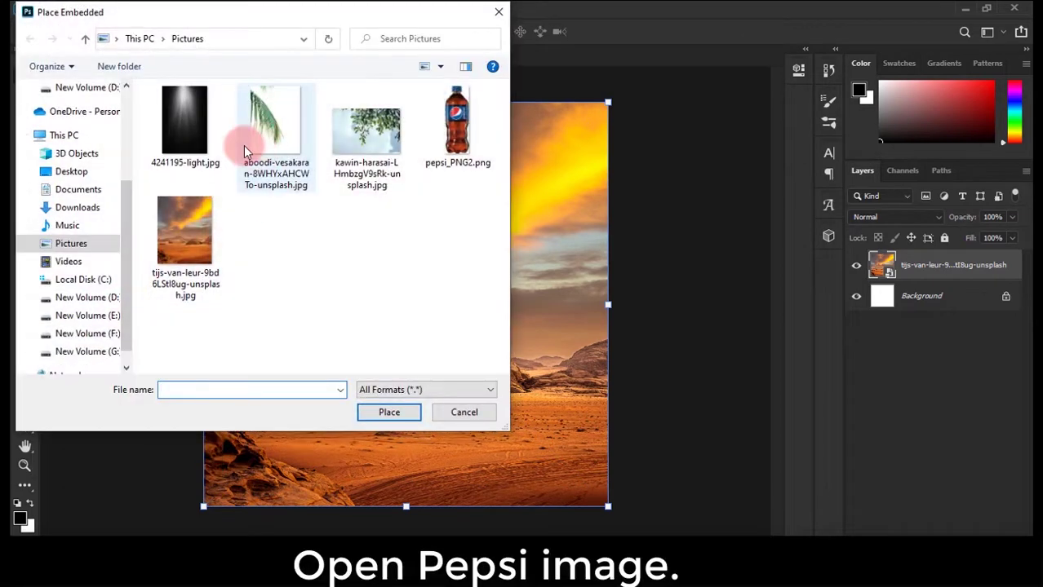
{"action": "left_click", "coordinate": [389, 414]}
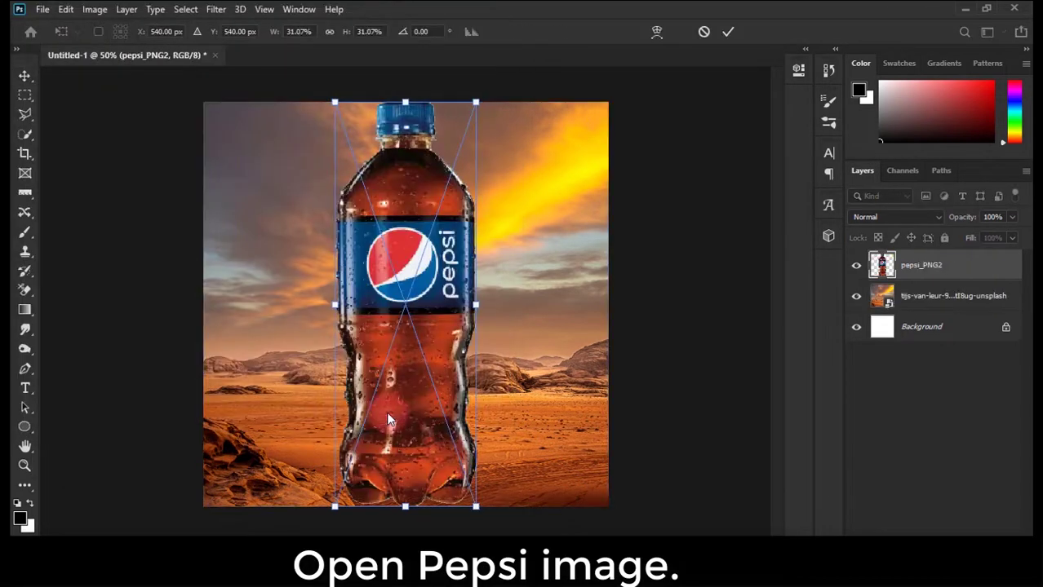
{"action": "left_click_drag", "start_coordinate": [476, 104], "coordinate": [435, 218]}
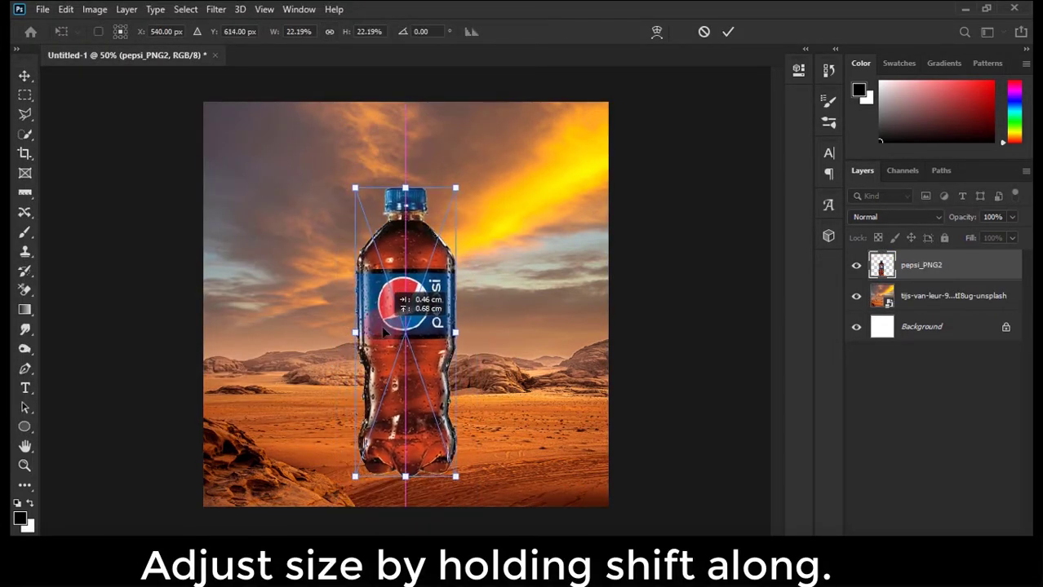
{"action": "left_click_drag", "start_coordinate": [344, 335], "coordinate": [388, 306]}
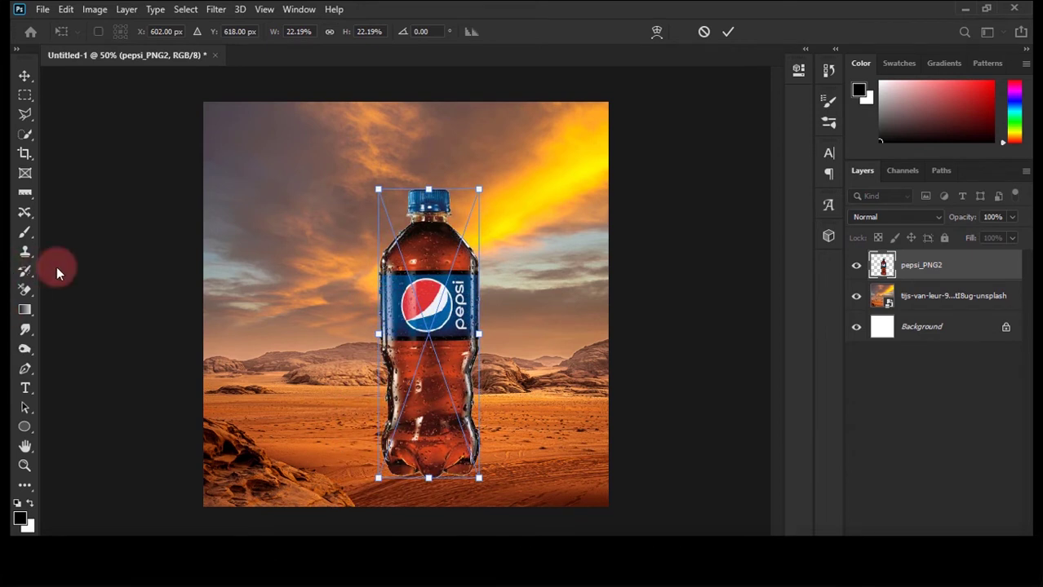
Step: Nudge the bottle down and left with arrow keys, then enlarge it slightly
{"action": "key", "text": "Down"}
{"action": "key", "text": "Down"}
{"action": "key", "text": "Down"}
{"action": "key", "text": "Down"}
{"action": "key", "text": "Down"}
{"action": "key", "text": "Down"}
{"action": "key", "text": "Left"}
{"action": "key", "text": "Left"}
{"action": "key", "text": "Down"}
{"action": "key", "text": "Down"}
{"action": "key", "text": "Down"}
{"action": "key", "text": "Left"}
{"action": "key", "text": "Left"}
{"action": "key", "text": "Left"}
{"action": "key", "text": "Down"}
{"action": "key", "text": "Down"}
{"action": "key", "text": "Down"}
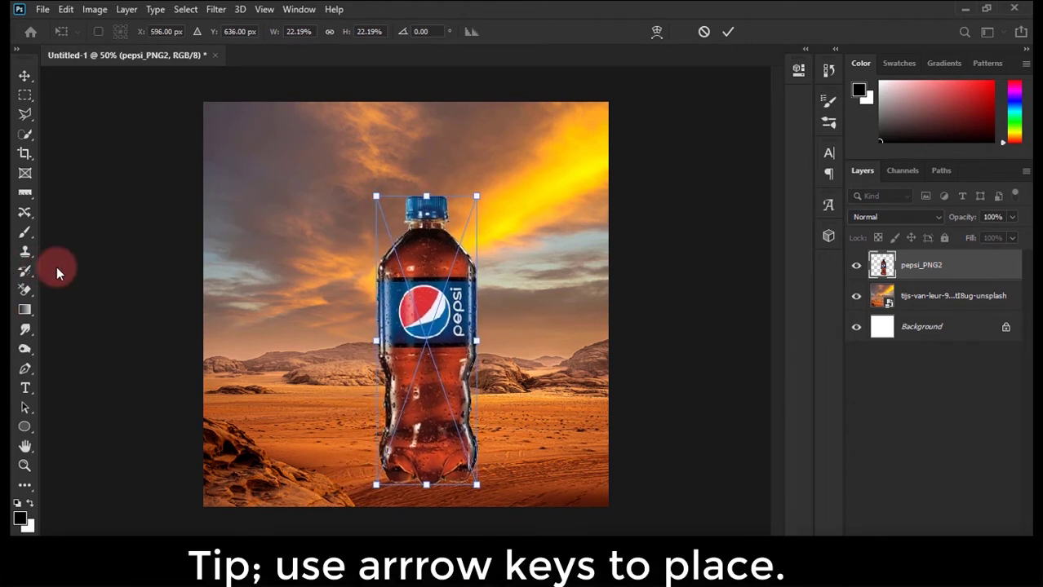
{"action": "key", "text": "Left"}
{"action": "key", "text": "Left"}
{"action": "key", "text": "Left"}
{"action": "key", "text": "Left"}
{"action": "key", "text": "Left"}
{"action": "key", "text": "Left"}
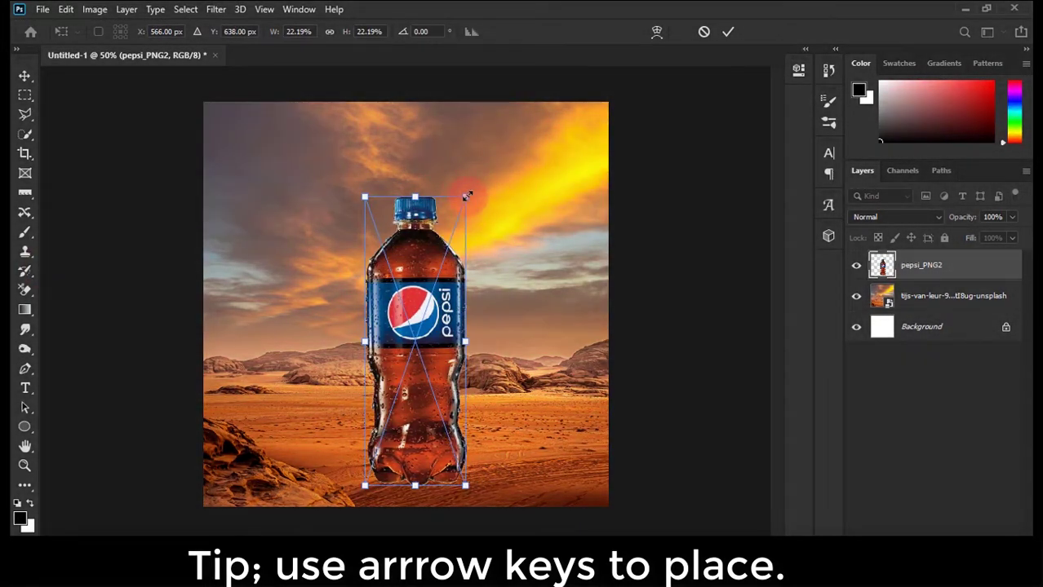
{"action": "left_click_drag", "start_coordinate": [465, 197], "coordinate": [469, 187]}
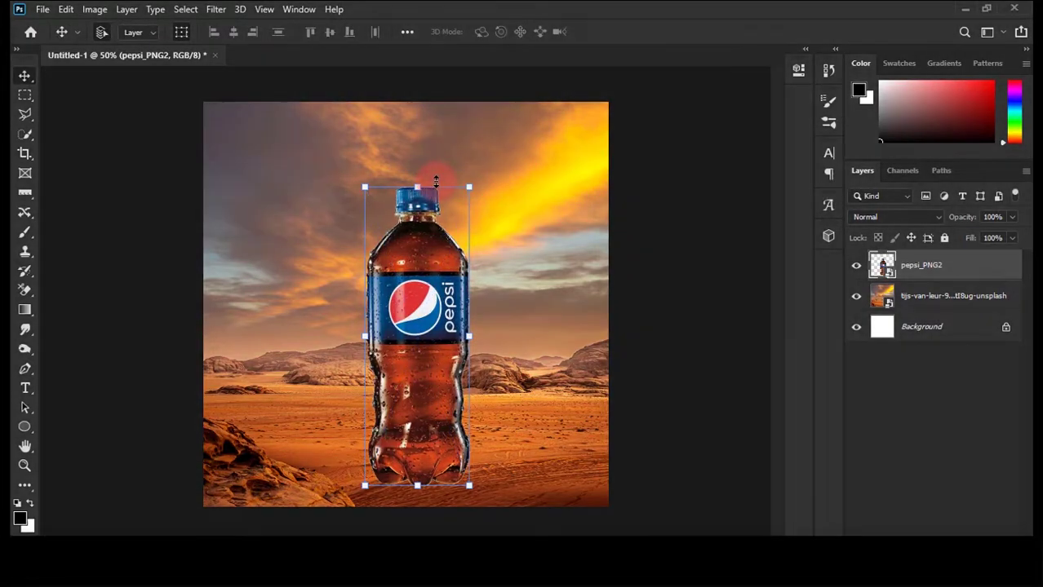
Step: Commit the bottle's transform and select the pepsi_PNG2 layer
{"action": "left_click", "coordinate": [492, 196]}
{"action": "scroll", "coordinate": [397, 216], "scroll_direction": "up", "scroll_amount": 3}
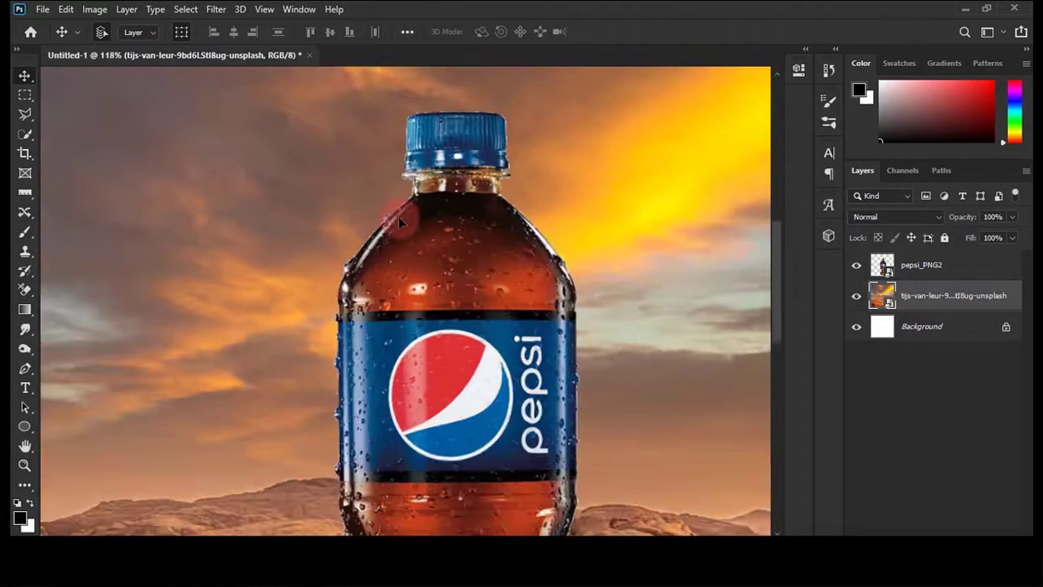
{"action": "scroll", "coordinate": [398, 213], "scroll_direction": "up", "scroll_amount": 2}
{"action": "scroll", "coordinate": [400, 208], "scroll_direction": "up", "scroll_amount": 2}
{"action": "scroll", "coordinate": [471, 80], "scroll_direction": "down", "scroll_amount": 5}
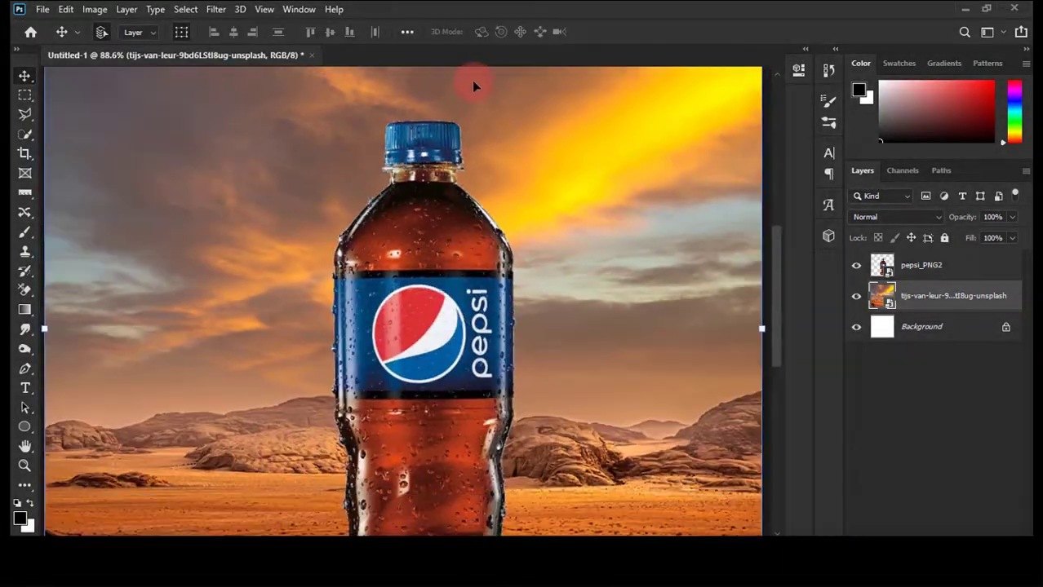
{"action": "scroll", "coordinate": [472, 80], "scroll_direction": "down", "scroll_amount": 1}
{"action": "scroll", "coordinate": [418, 503], "scroll_direction": "up", "scroll_amount": 3}
{"action": "scroll", "coordinate": [423, 483], "scroll_direction": "up", "scroll_amount": 2}
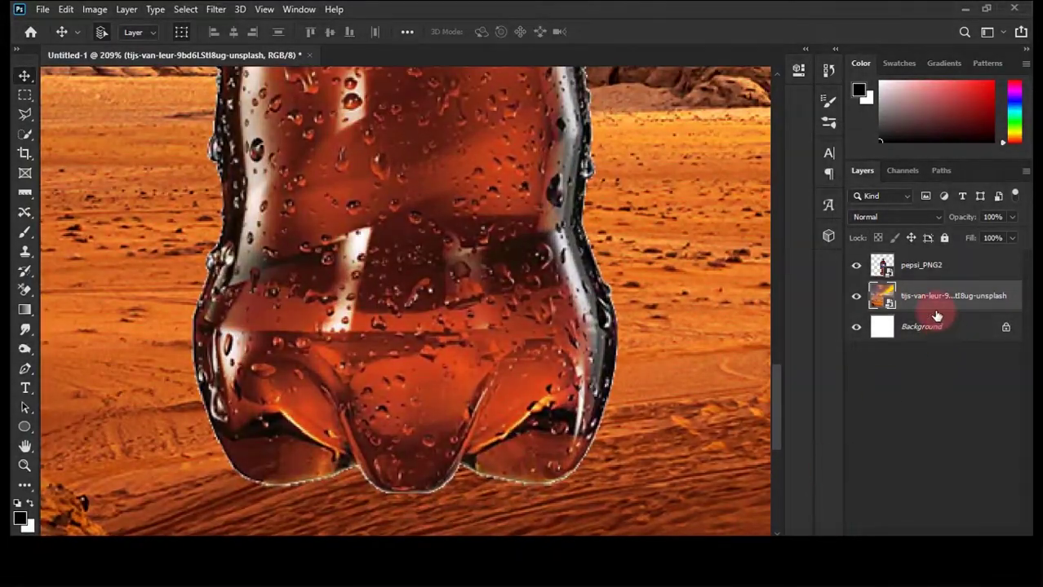
{"action": "left_click", "coordinate": [920, 265]}
{"action": "scroll", "coordinate": [442, 431], "scroll_direction": "down", "scroll_amount": 3}
{"action": "scroll", "coordinate": [391, 365], "scroll_direction": "down", "scroll_amount": 1}
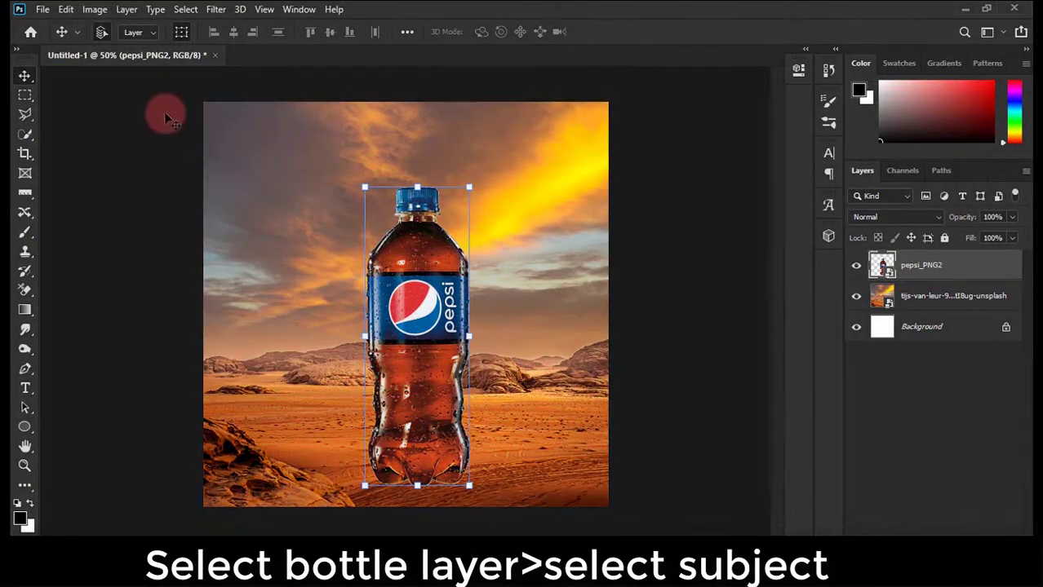
Step: Select the bottle automatically with Quick Selection's Select Subject
{"action": "key", "text": "w"}
{"action": "left_click", "coordinate": [346, 32]}
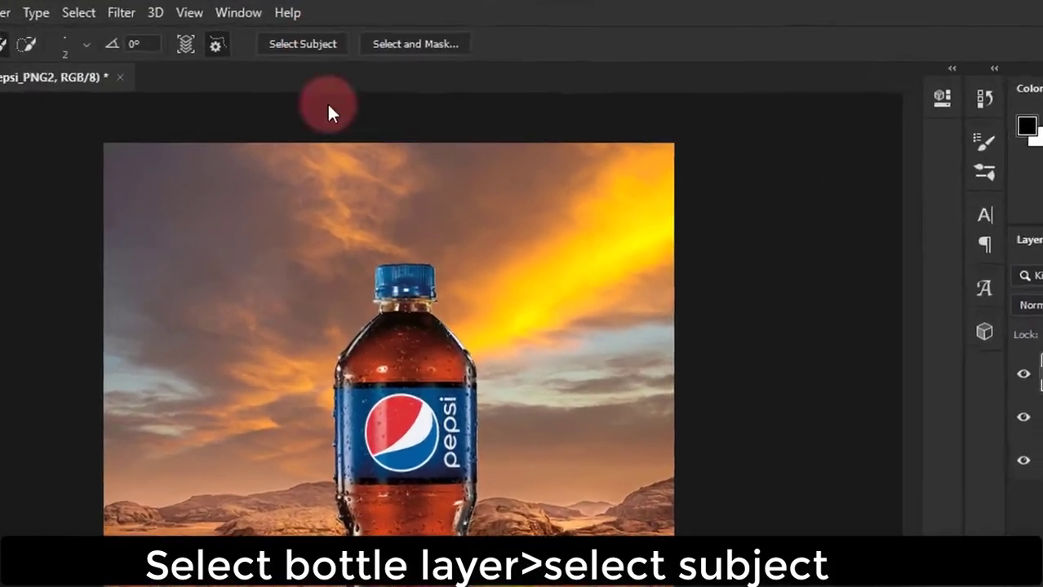
{"action": "left_click", "coordinate": [279, 47]}
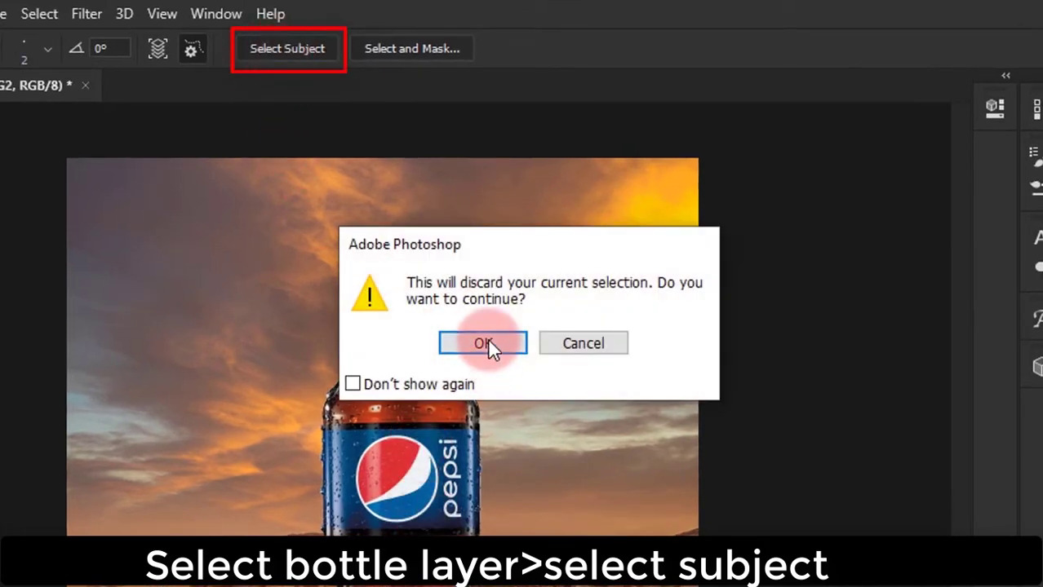
{"action": "left_click", "coordinate": [487, 341]}
{"action": "scroll", "coordinate": [405, 522], "scroll_direction": "up", "scroll_amount": 3}
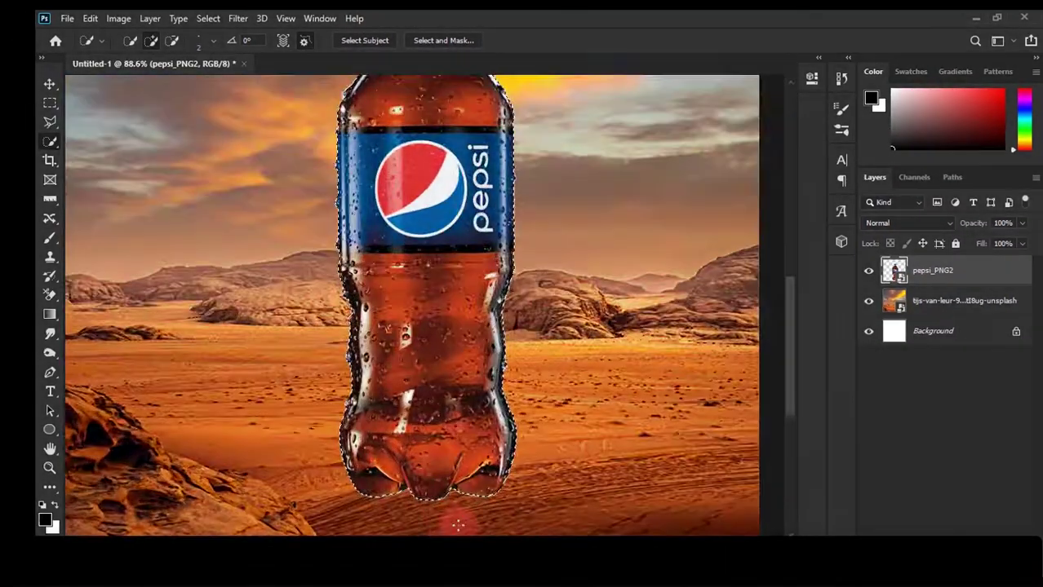
{"action": "scroll", "coordinate": [405, 522], "scroll_direction": "up", "scroll_amount": 3}
{"action": "scroll", "coordinate": [404, 522], "scroll_direction": "up", "scroll_amount": 3}
{"action": "scroll", "coordinate": [410, 503], "scroll_direction": "down", "scroll_amount": 3}
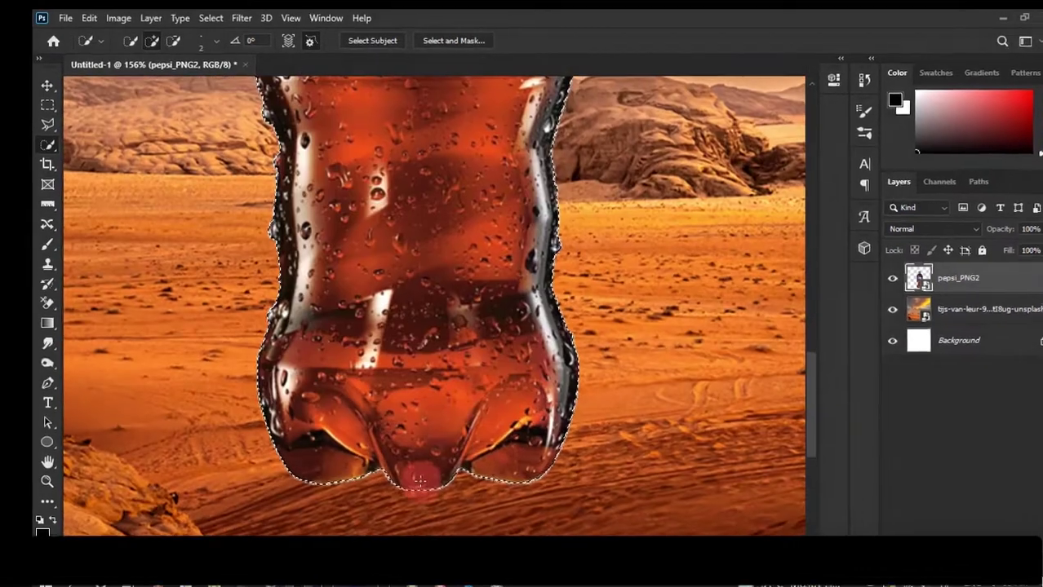
{"action": "scroll", "coordinate": [411, 494], "scroll_direction": "down", "scroll_amount": 3}
Step: Contract the bottle selection and turn it into a layer mask on pepsi_PNG2
{"action": "left_click", "coordinate": [236, 15]}
{"action": "mouse_move", "coordinate": [261, 305]}
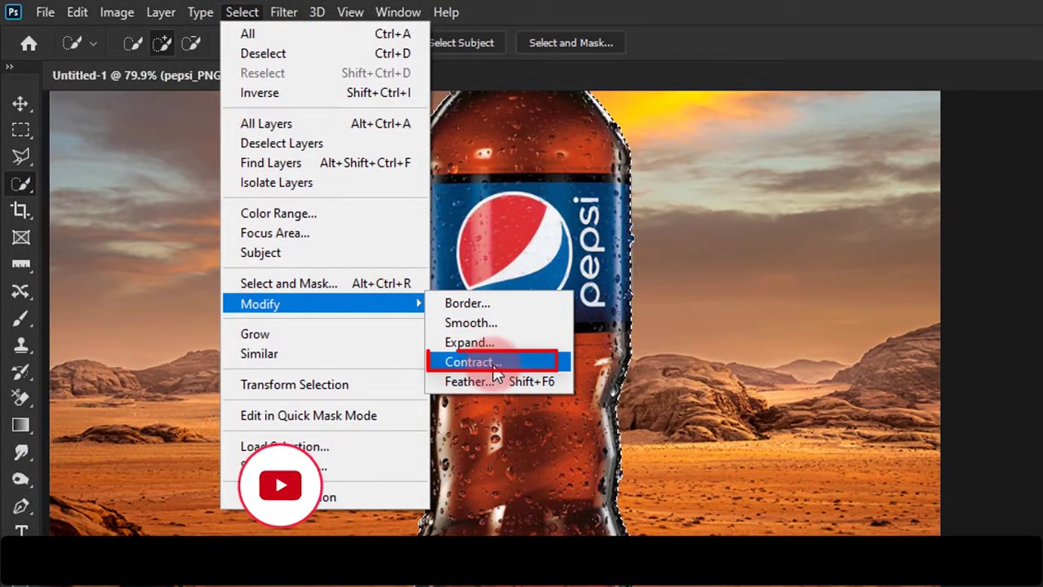
{"action": "left_click", "coordinate": [492, 364]}
{"action": "left_click", "coordinate": [671, 204]}
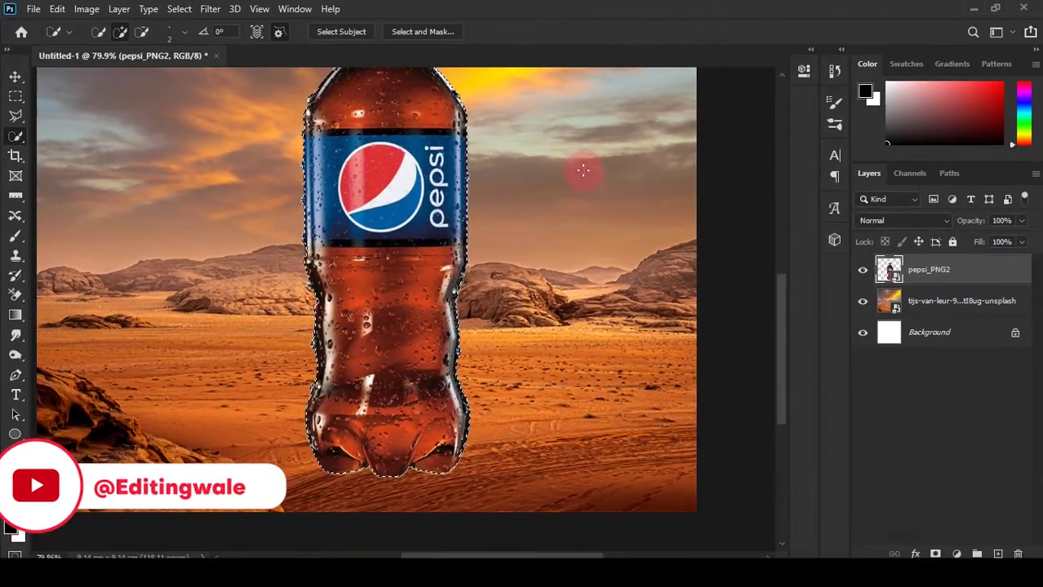
{"action": "left_click", "coordinate": [935, 553]}
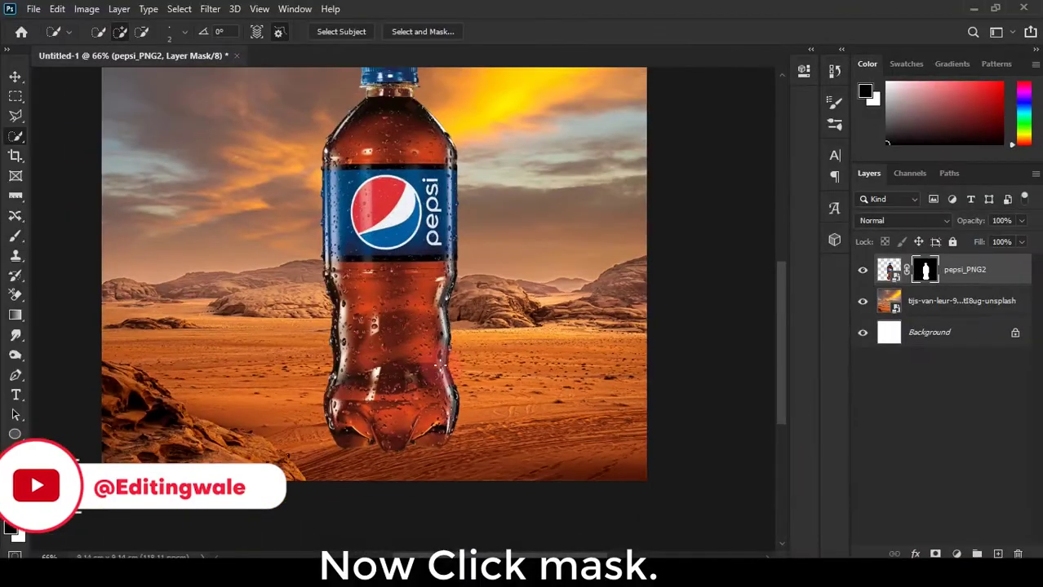
{"action": "scroll", "coordinate": [413, 302], "scroll_direction": "up", "scroll_amount": 3}
{"action": "scroll", "coordinate": [413, 303], "scroll_direction": "up", "scroll_amount": 2}
{"action": "scroll", "coordinate": [400, 408], "scroll_direction": "down", "scroll_amount": 2}
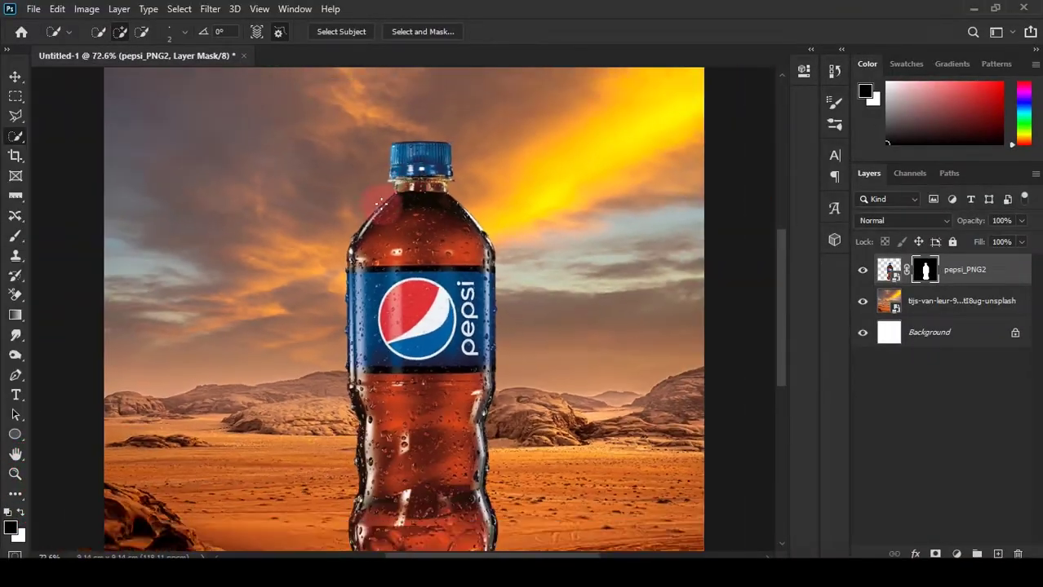
{"action": "scroll", "coordinate": [384, 509], "scroll_direction": "up", "scroll_amount": 2}
{"action": "scroll", "coordinate": [384, 509], "scroll_direction": "up", "scroll_amount": 1}
{"action": "scroll", "coordinate": [384, 509], "scroll_direction": "down", "scroll_amount": 2}
{"action": "scroll", "coordinate": [392, 408], "scroll_direction": "down", "scroll_amount": 3}
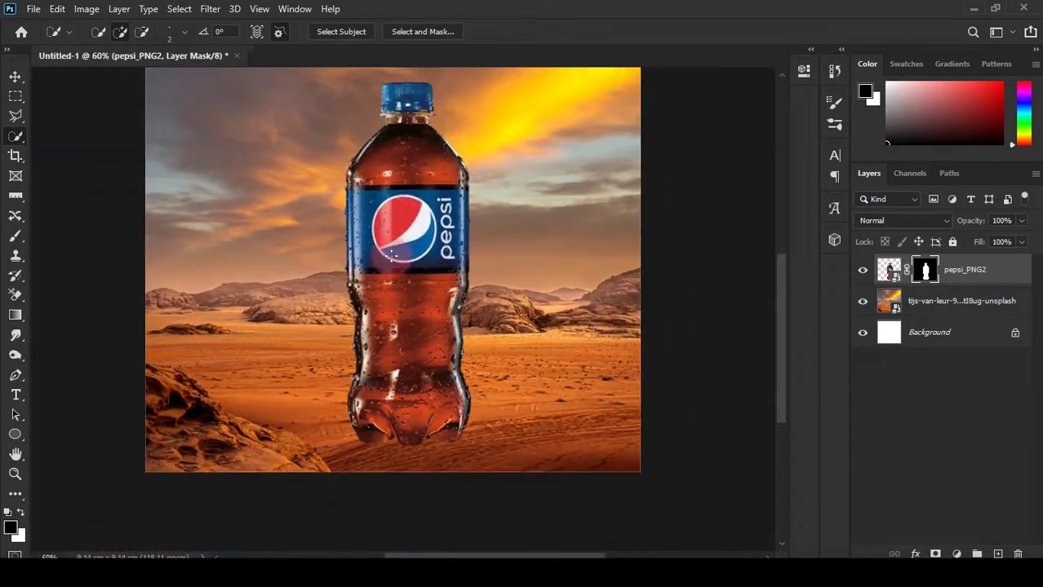
{"action": "scroll", "coordinate": [404, 270], "scroll_direction": "down", "scroll_amount": 1}
{"action": "scroll", "coordinate": [403, 270], "scroll_direction": "up", "scroll_amount": 1}
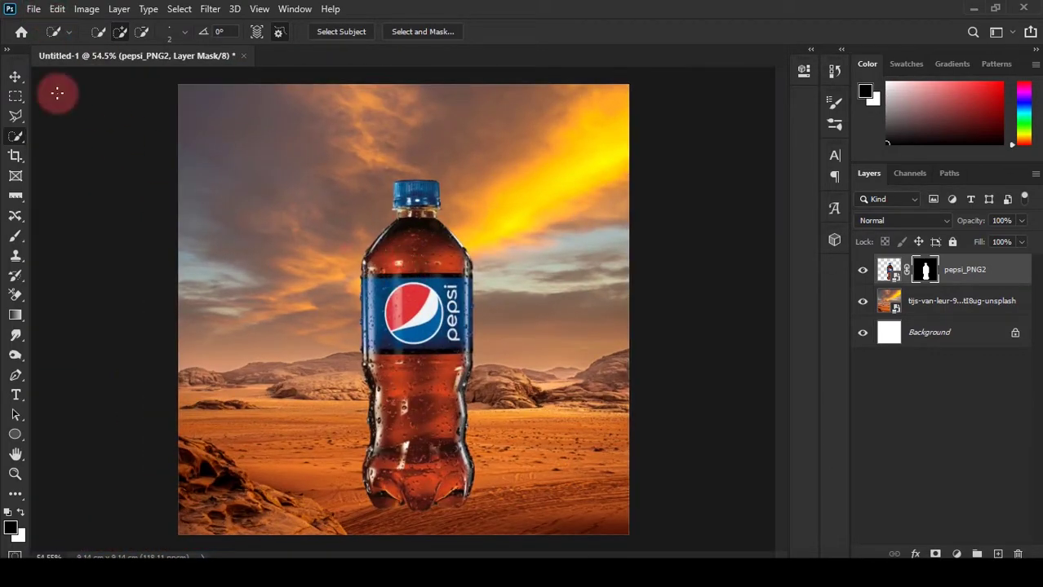
{"action": "left_click", "coordinate": [33, 9]}
Step: Place the palm leaf image, aligned to the canvas's left edge
{"action": "left_click", "coordinate": [110, 312]}
{"action": "left_click", "coordinate": [275, 159]}
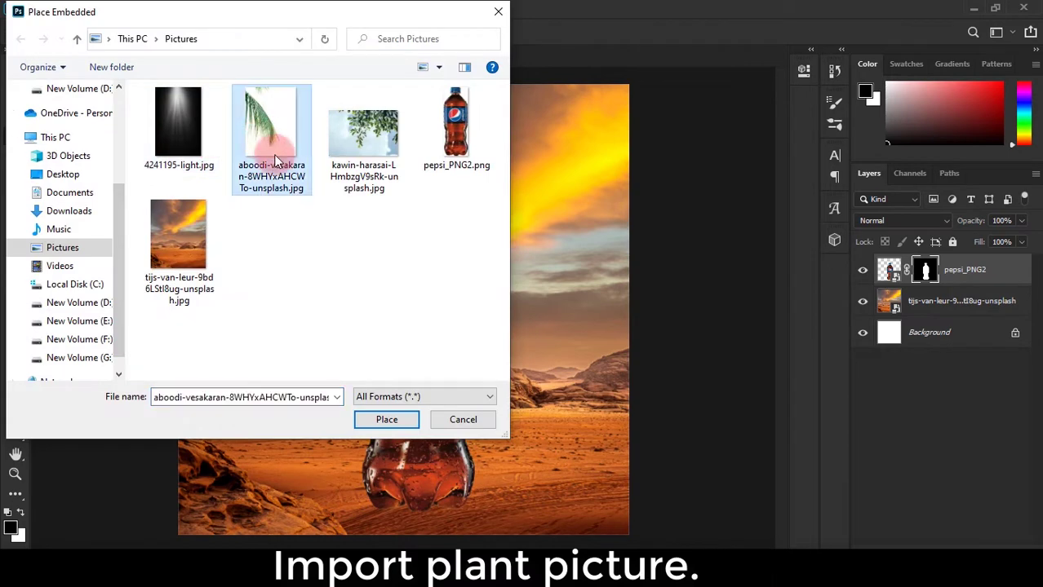
{"action": "left_click", "coordinate": [384, 420]}
{"action": "left_click_drag", "start_coordinate": [366, 408], "coordinate": [310, 251]}
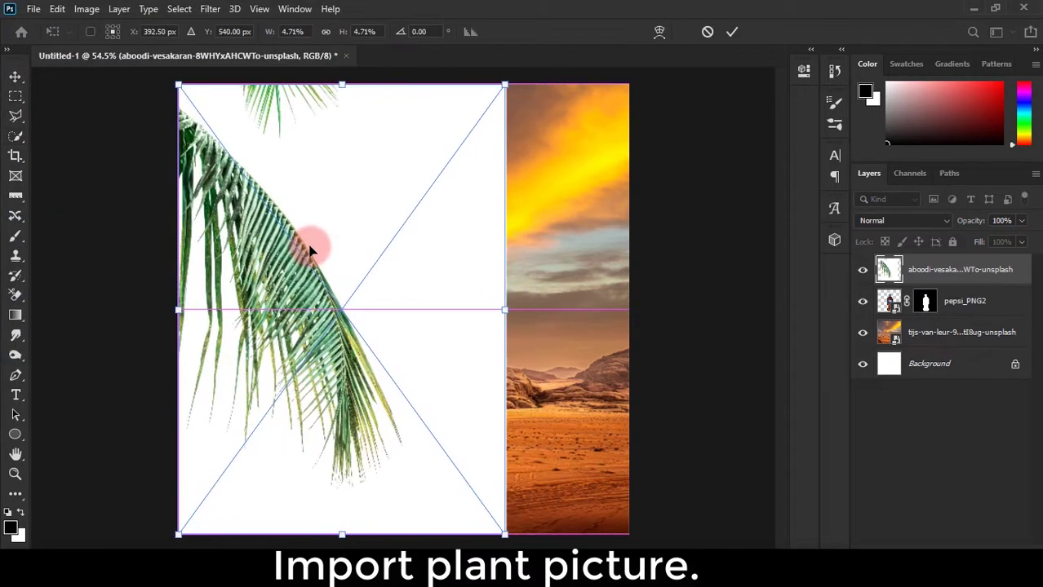
Step: Move the palm layer below the bottle and shrink it into the top-left corner
{"action": "left_click_drag", "start_coordinate": [966, 273], "coordinate": [963, 308]}
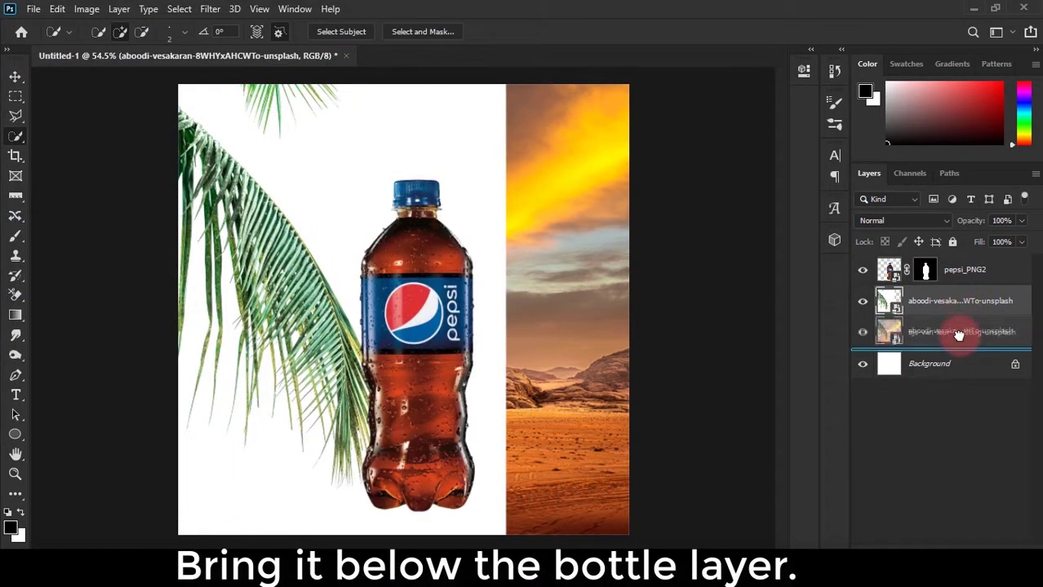
{"action": "scroll", "coordinate": [433, 370], "scroll_direction": "down", "scroll_amount": 2}
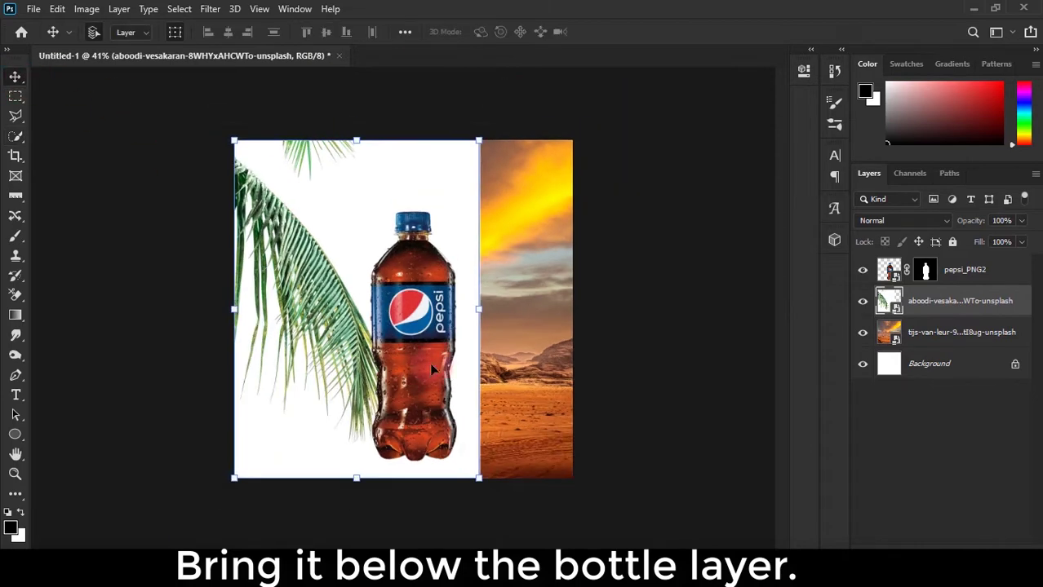
{"action": "left_click_drag", "start_coordinate": [478, 478], "coordinate": [381, 340]}
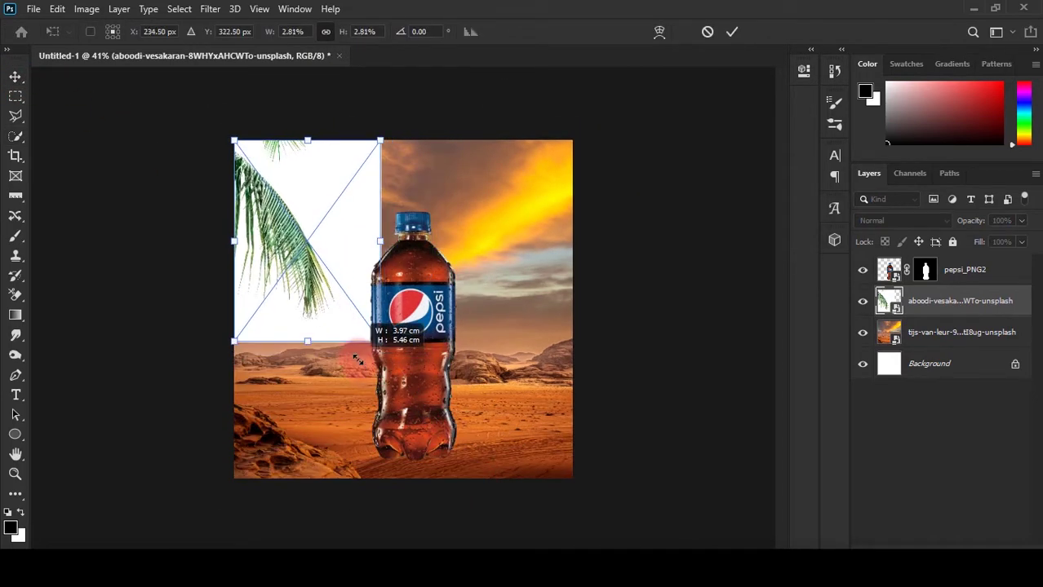
{"action": "mouse_move", "coordinate": [304, 274]}
{"action": "left_mouse_down"}
{"action": "mouse_move", "coordinate": [284, 245]}
{"action": "mouse_move", "coordinate": [298, 245]}
{"action": "left_mouse_up"}
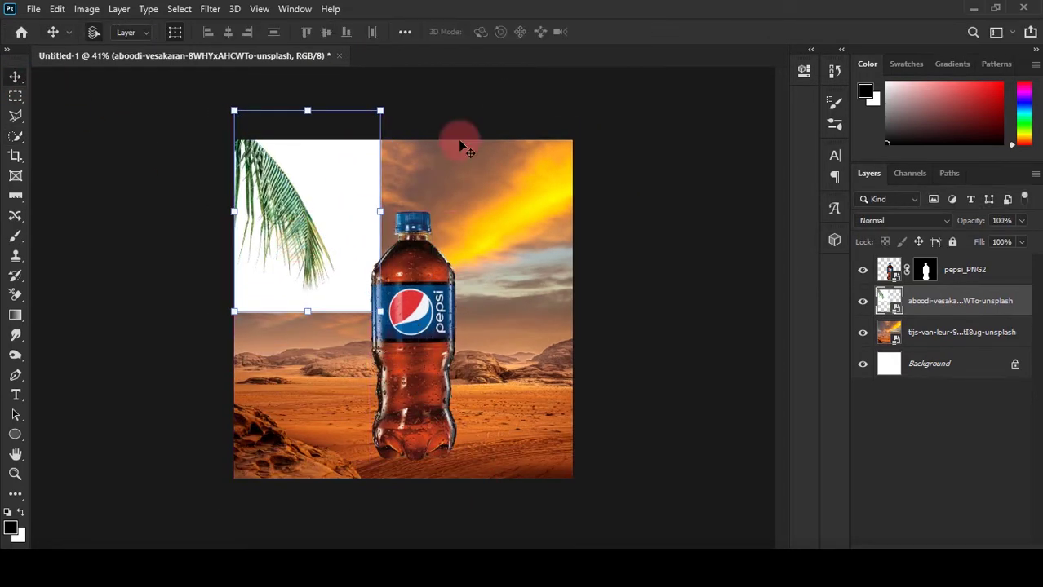
{"action": "scroll", "coordinate": [461, 147], "scroll_direction": "up", "scroll_amount": 3}
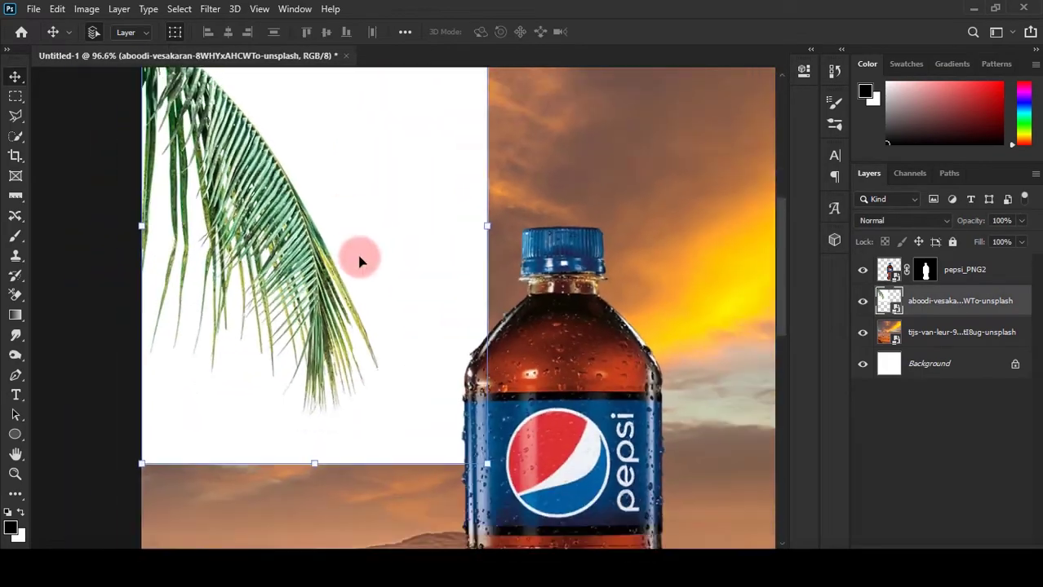
{"action": "left_click", "coordinate": [963, 271]}
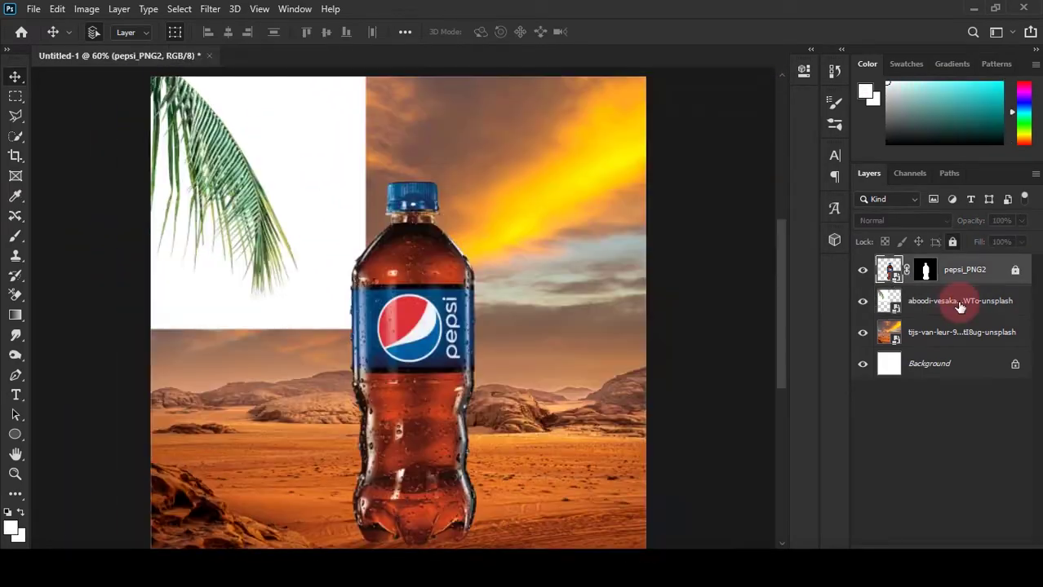
{"action": "left_click", "coordinate": [961, 307]}
{"action": "scroll", "coordinate": [408, 310], "scroll_direction": "down", "scroll_amount": 3}
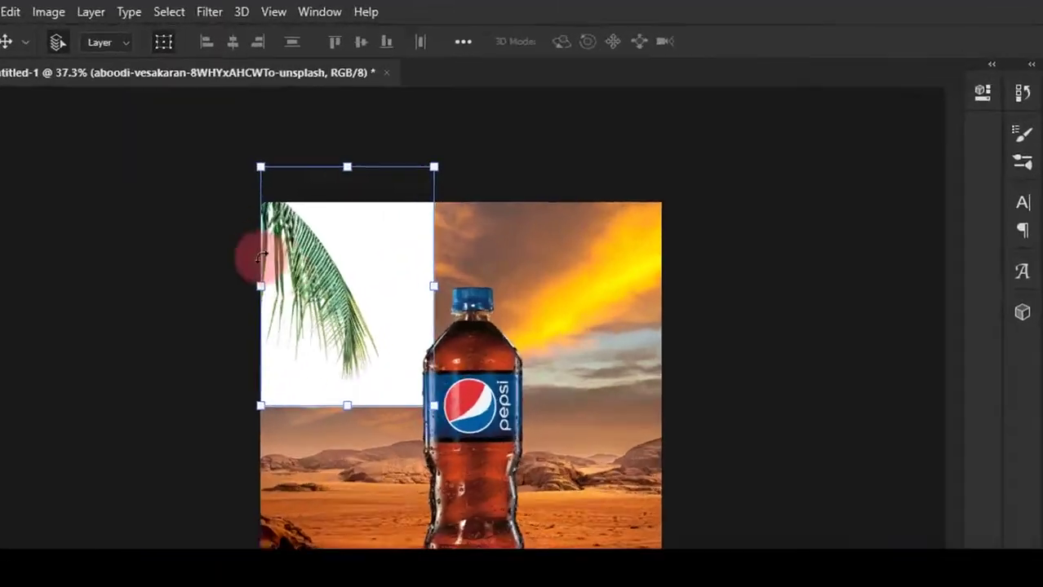
Step: Select the palm's white background by Color Range, invert, and mask it out
{"action": "left_click", "coordinate": [204, 8]}
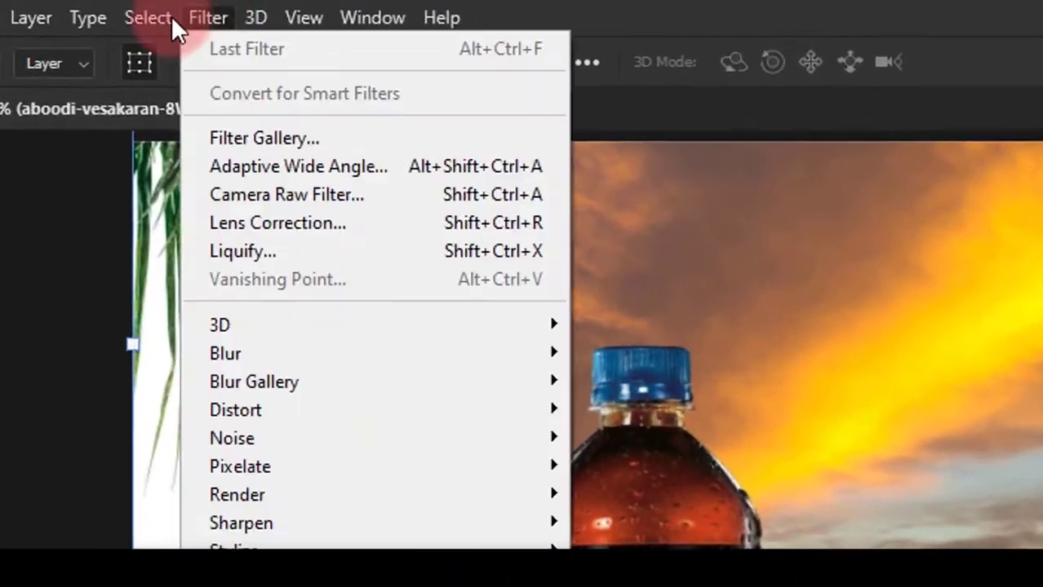
{"action": "left_click", "coordinate": [235, 316]}
{"action": "left_click", "coordinate": [317, 161]}
{"action": "left_click", "coordinate": [775, 118]}
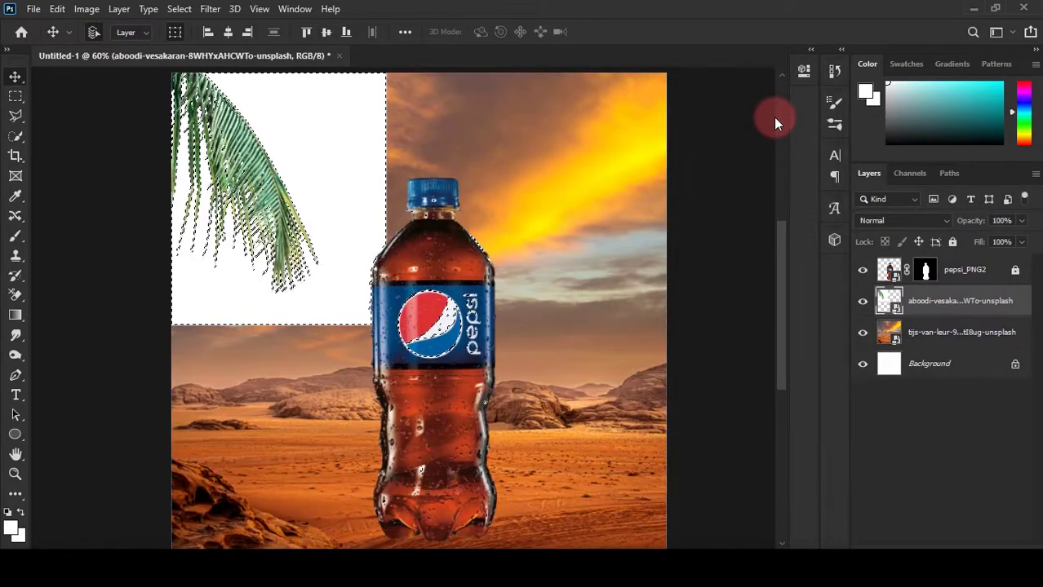
{"action": "left_click", "coordinate": [178, 9]}
{"action": "left_click", "coordinate": [186, 67]}
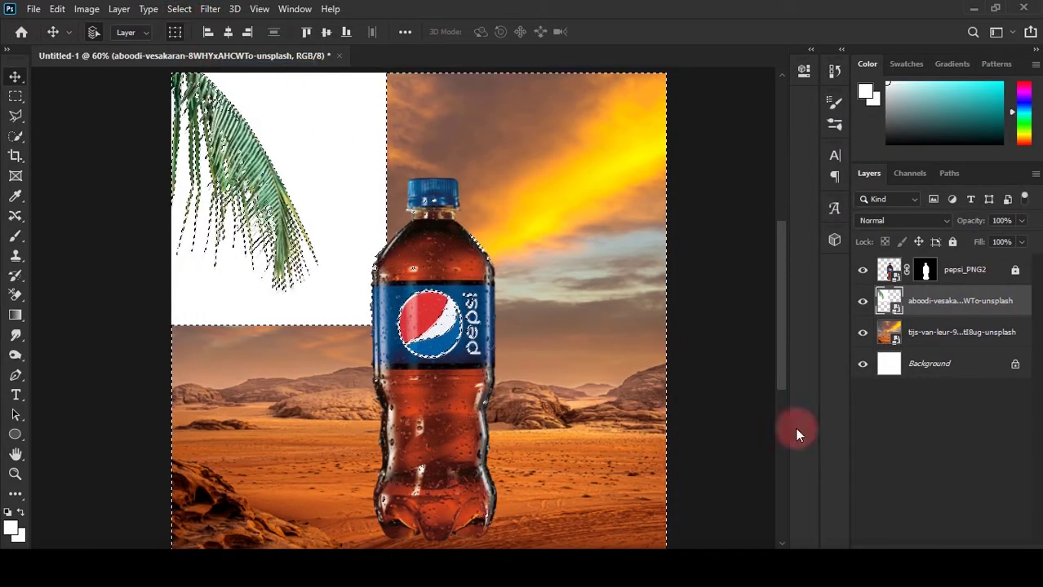
{"action": "left_click", "coordinate": [940, 543]}
{"action": "scroll", "coordinate": [275, 123], "scroll_direction": "up", "scroll_amount": 3}
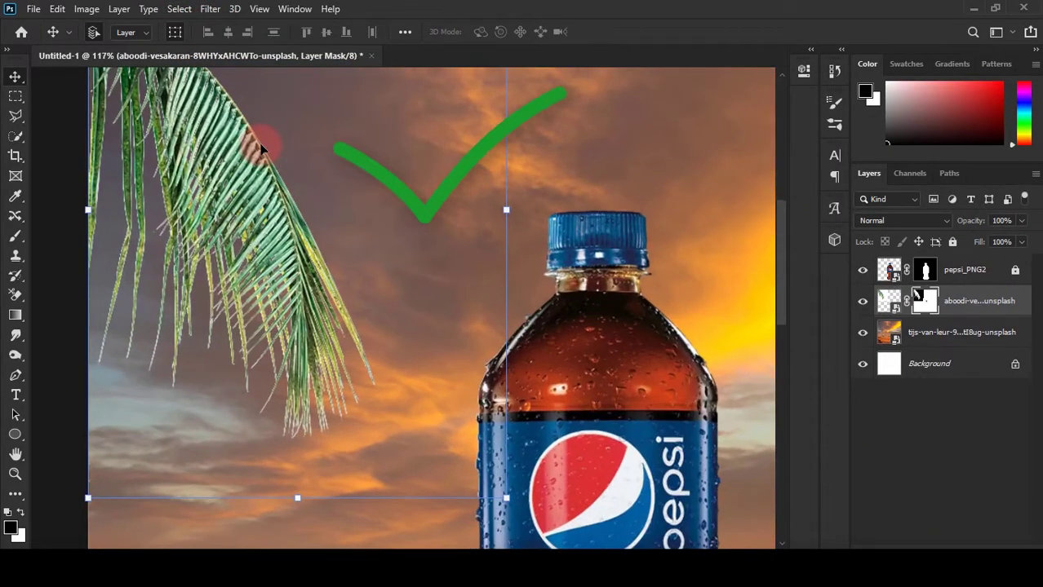
{"action": "scroll", "coordinate": [261, 140], "scroll_direction": "down", "scroll_amount": 3}
{"action": "scroll", "coordinate": [263, 144], "scroll_direction": "down", "scroll_amount": 1}
{"action": "scroll", "coordinate": [355, 169], "scroll_direction": "down", "scroll_amount": 2}
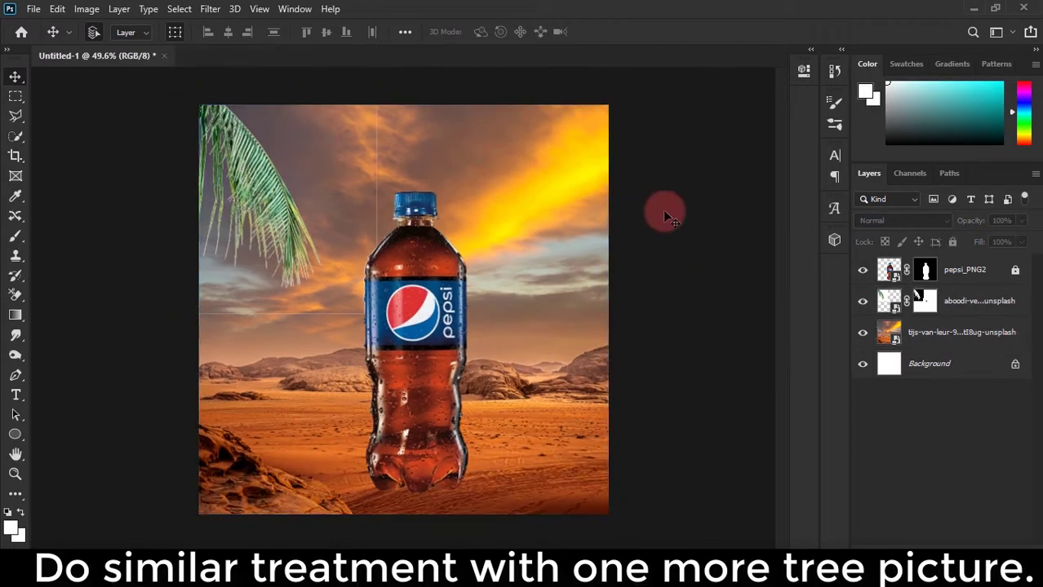
{"action": "scroll", "coordinate": [489, 163], "scroll_direction": "up", "scroll_amount": 2}
Step: Switch to the Brush tool and select the leafy branch layer
{"action": "scroll", "coordinate": [380, 75], "scroll_direction": "up", "scroll_amount": 2}
{"action": "key", "text": "b"}
{"action": "scroll", "coordinate": [411, 200], "scroll_direction": "down", "scroll_amount": 2}
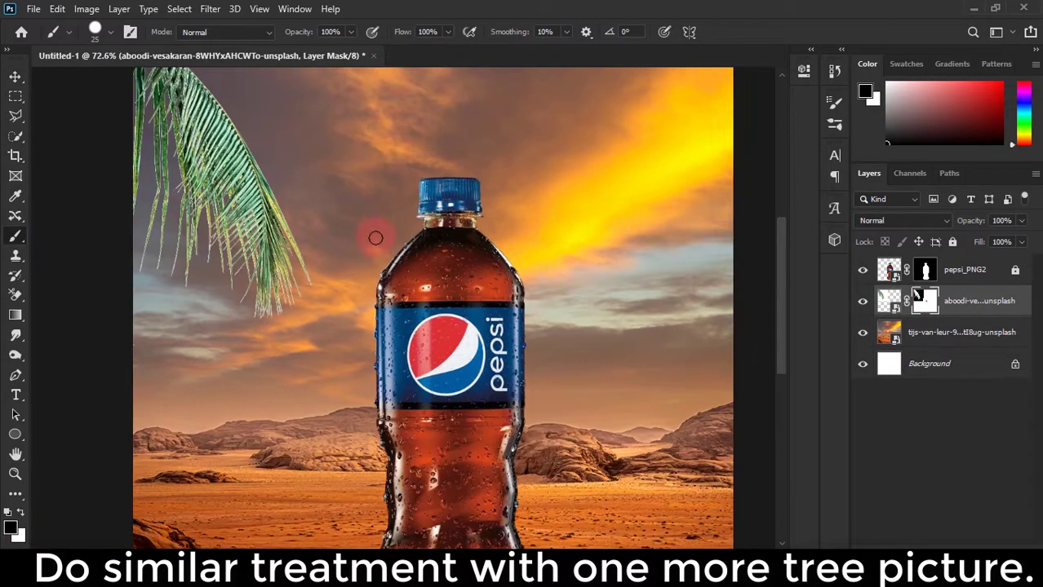
{"action": "scroll", "coordinate": [400, 145], "scroll_direction": "down", "scroll_amount": 1}
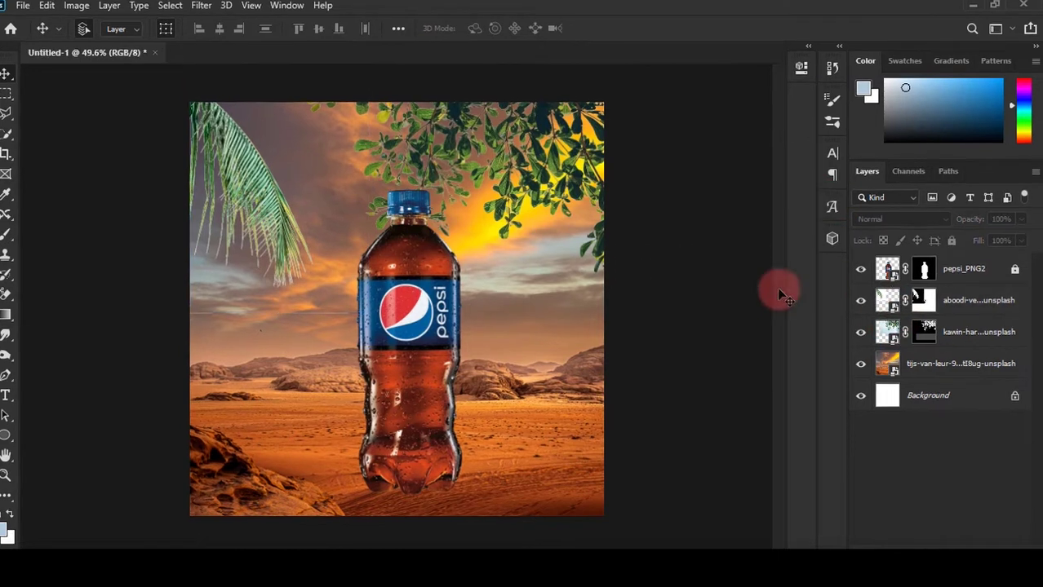
{"action": "left_click", "coordinate": [967, 332]}
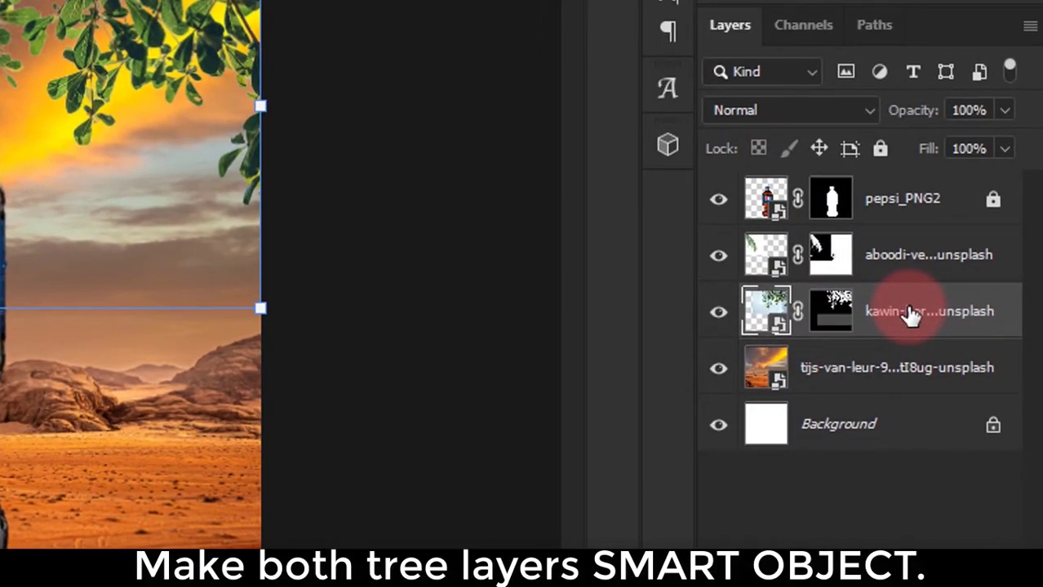
Step: Convert the leafy branch and palm leaf layers into smart objects
{"action": "right_click", "coordinate": [907, 310]}
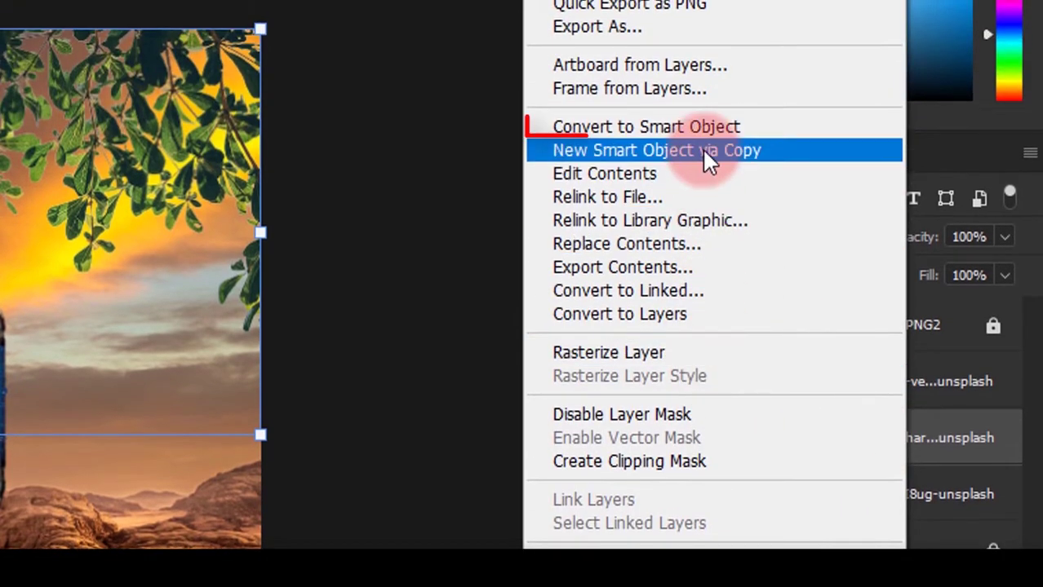
{"action": "left_click", "coordinate": [698, 127]}
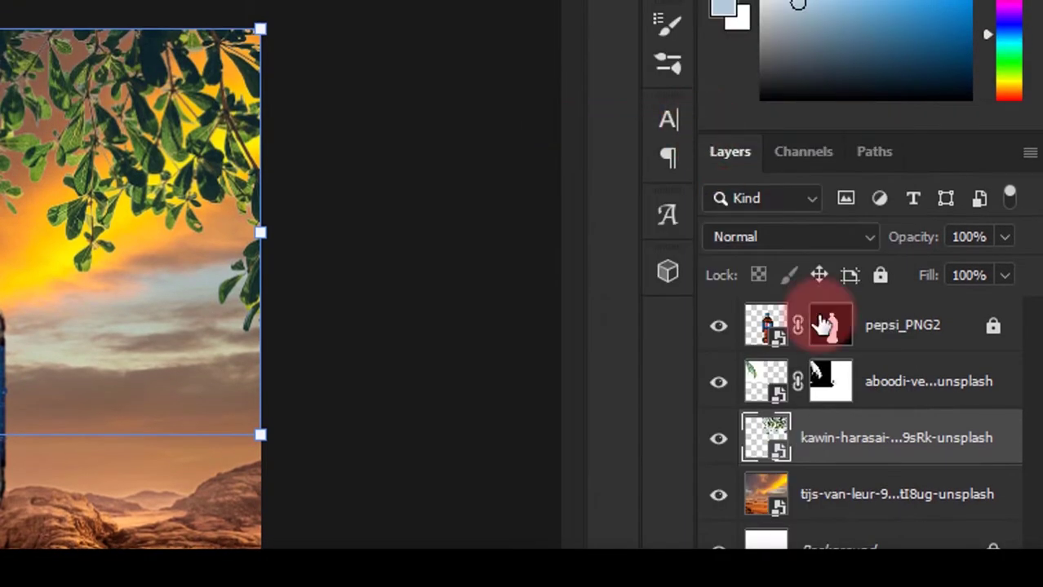
{"action": "right_click", "coordinate": [889, 390]}
{"action": "left_click", "coordinate": [689, 126]}
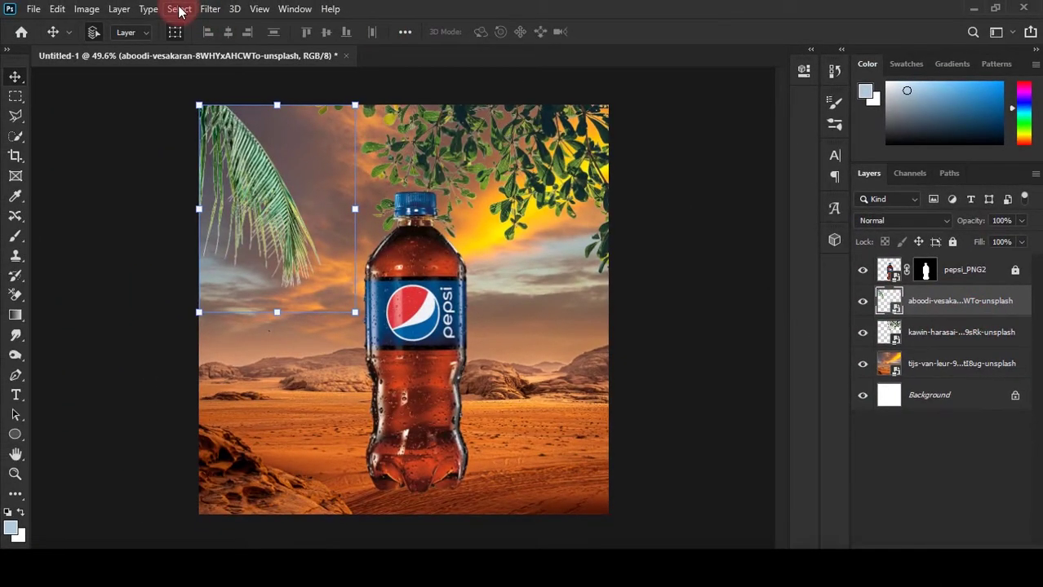
Step: Apply a slight Gaussian Blur with a lowered radius to the palm leaf
{"action": "left_click", "coordinate": [206, 9]}
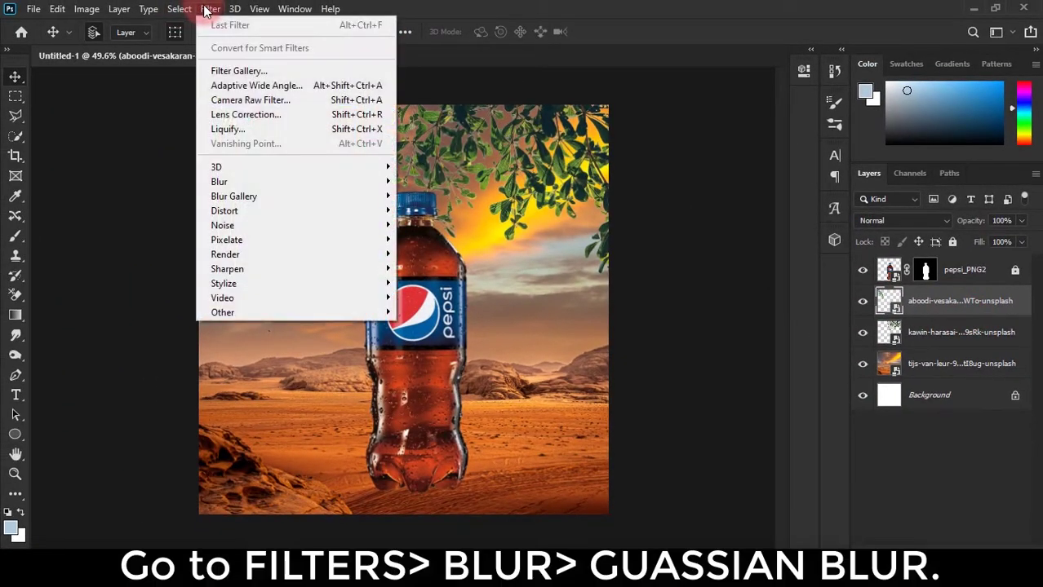
{"action": "mouse_move", "coordinate": [218, 182]}
{"action": "left_click", "coordinate": [421, 240]}
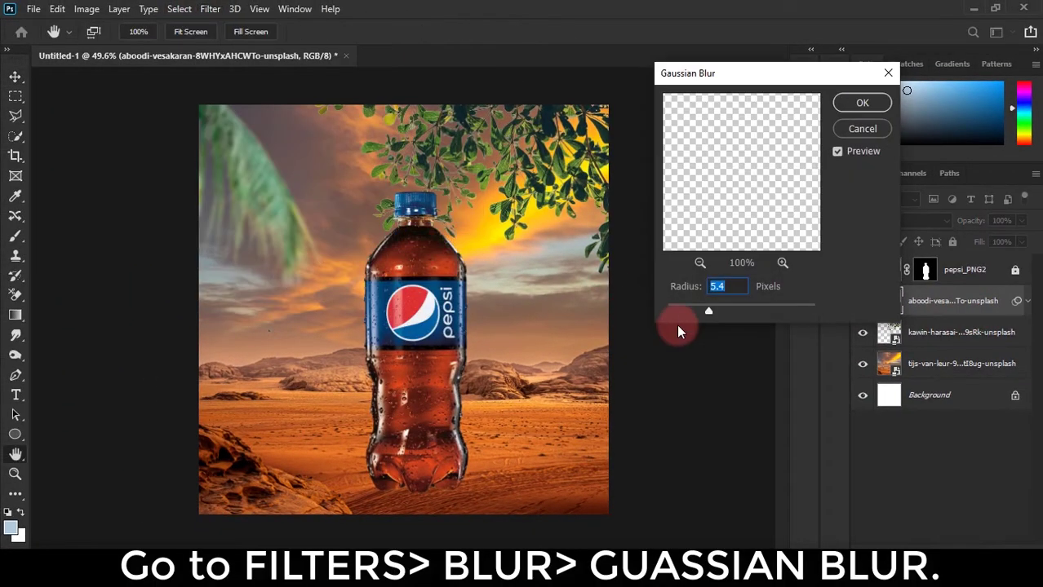
{"action": "mouse_move", "coordinate": [704, 306]}
{"action": "left_mouse_down"}
{"action": "mouse_move", "coordinate": [671, 305]}
{"action": "mouse_move", "coordinate": [685, 301]}
{"action": "left_mouse_up"}
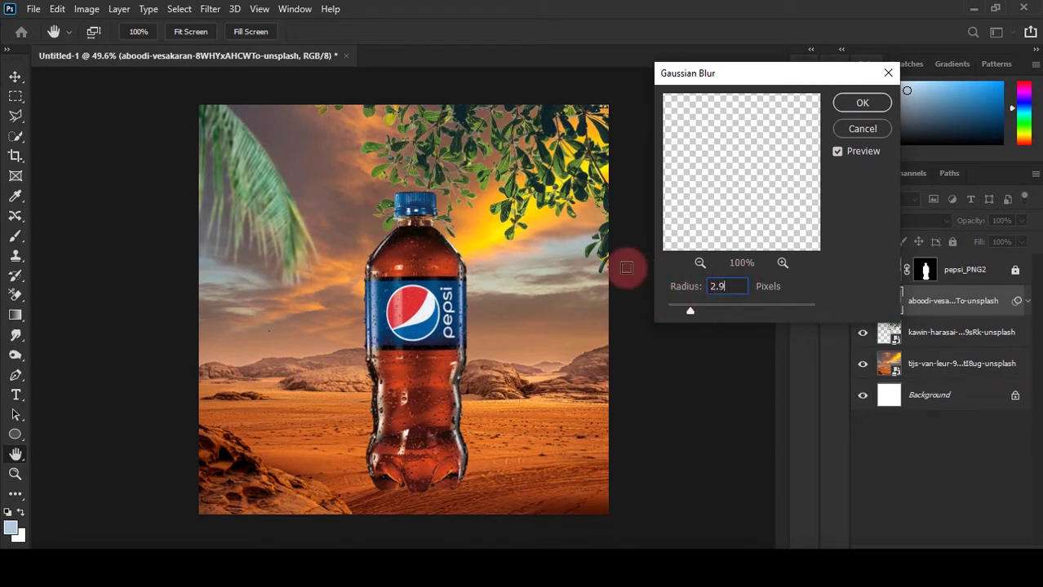
{"action": "key", "text": "Return"}
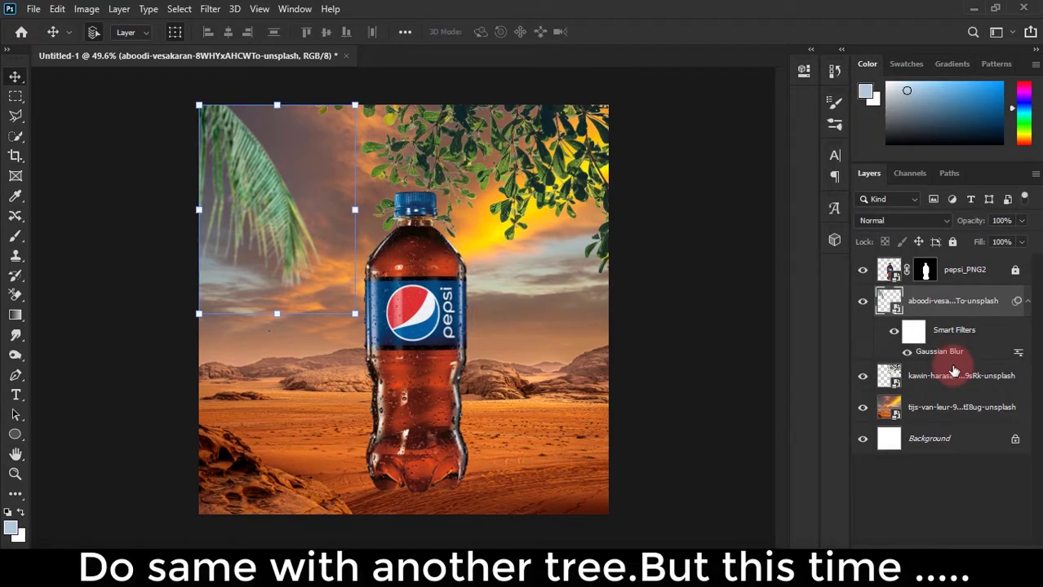
Step: Apply a 5.4 px Gaussian Blur to the leafy branch layer
{"action": "left_click", "coordinate": [953, 374]}
{"action": "left_click", "coordinate": [209, 8]}
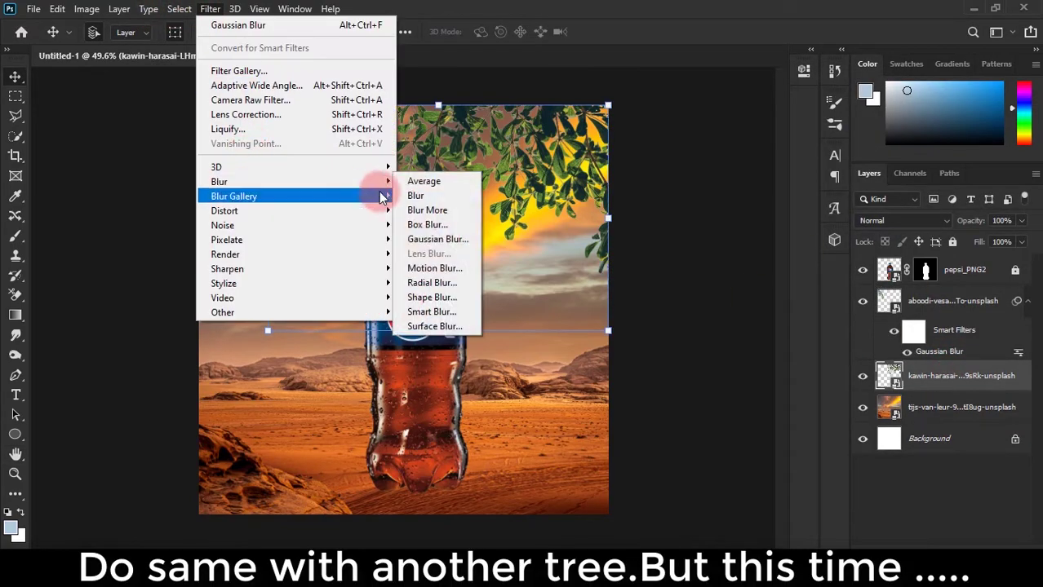
{"action": "left_click", "coordinate": [432, 238]}
{"action": "type", "text": "5.4"}
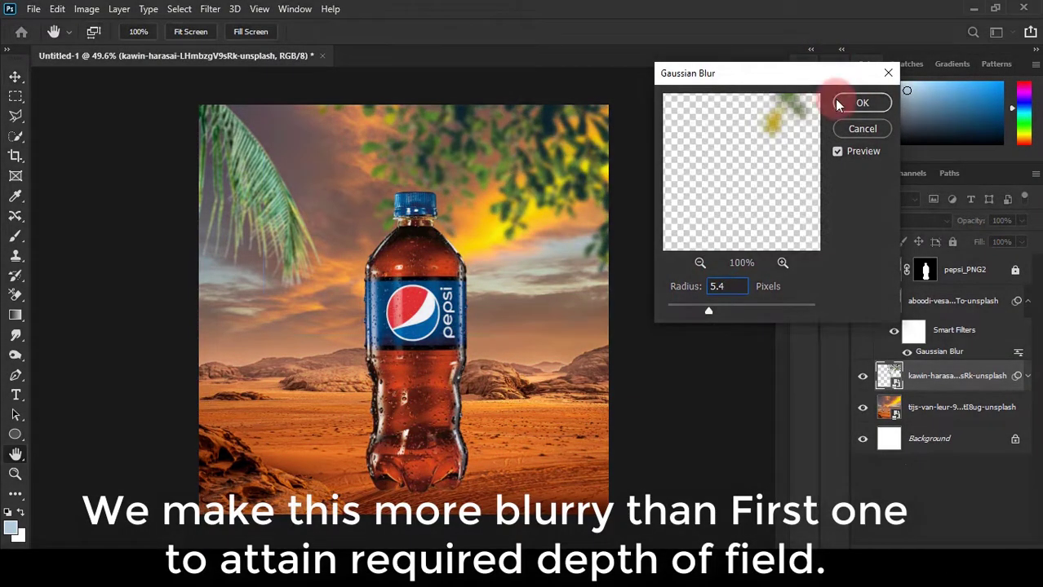
{"action": "left_click", "coordinate": [840, 103]}
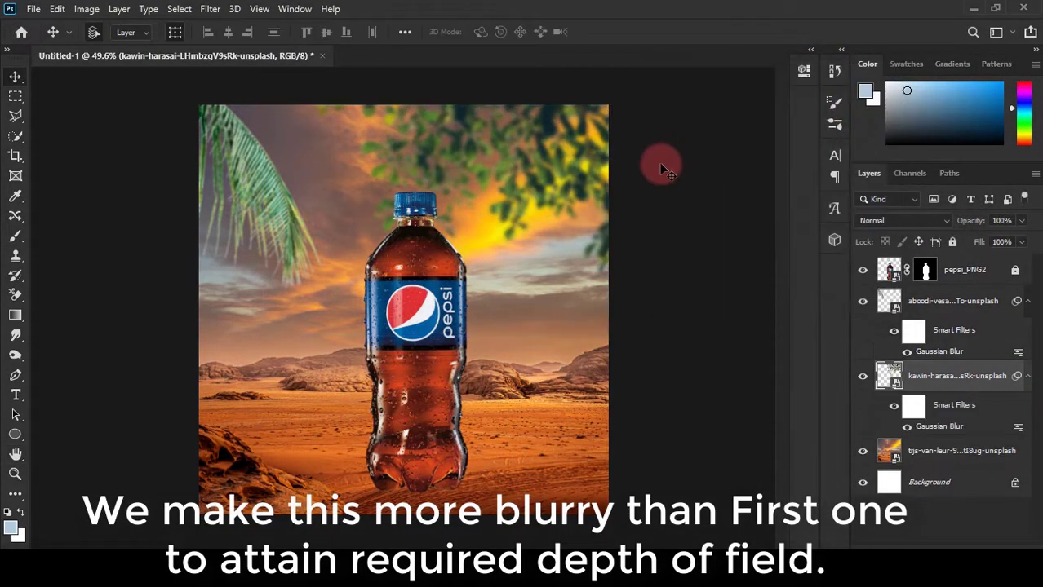
Step: Convert the masked pepsi_PNG2 layer into a smart object
{"action": "key", "text": "ctrl+minus"}
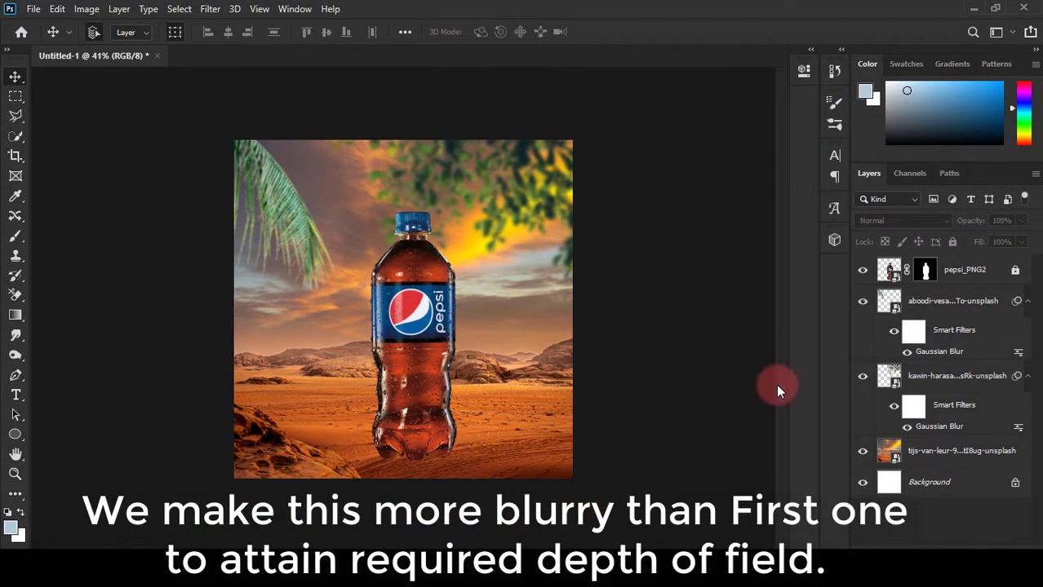
{"action": "key", "text": "ctrl+plus"}
{"action": "key", "text": "ctrl+plus"}
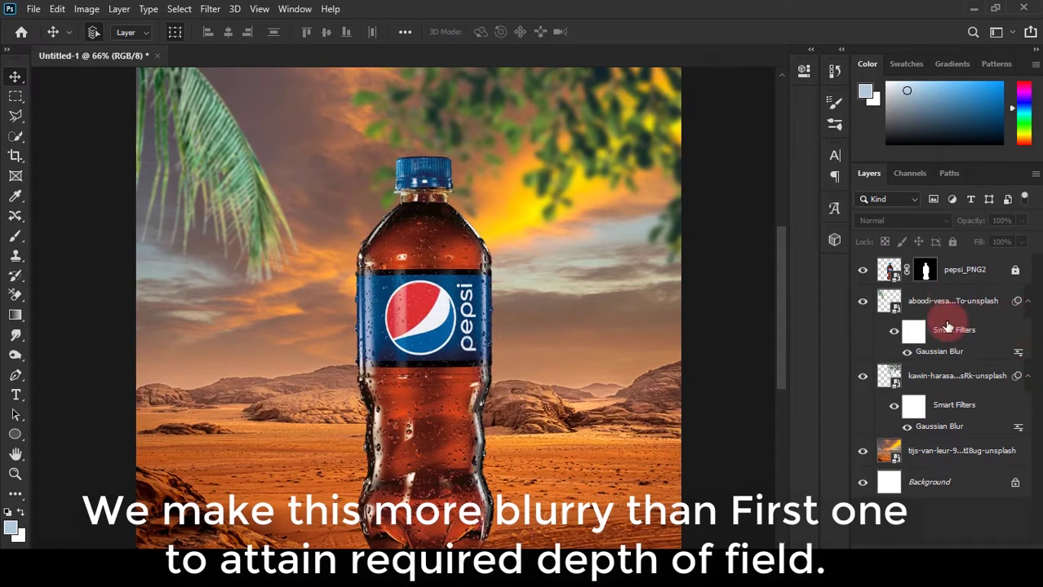
{"action": "left_click", "coordinate": [924, 270]}
{"action": "left_click", "coordinate": [862, 270]}
{"action": "key", "text": "ctrl+minus"}
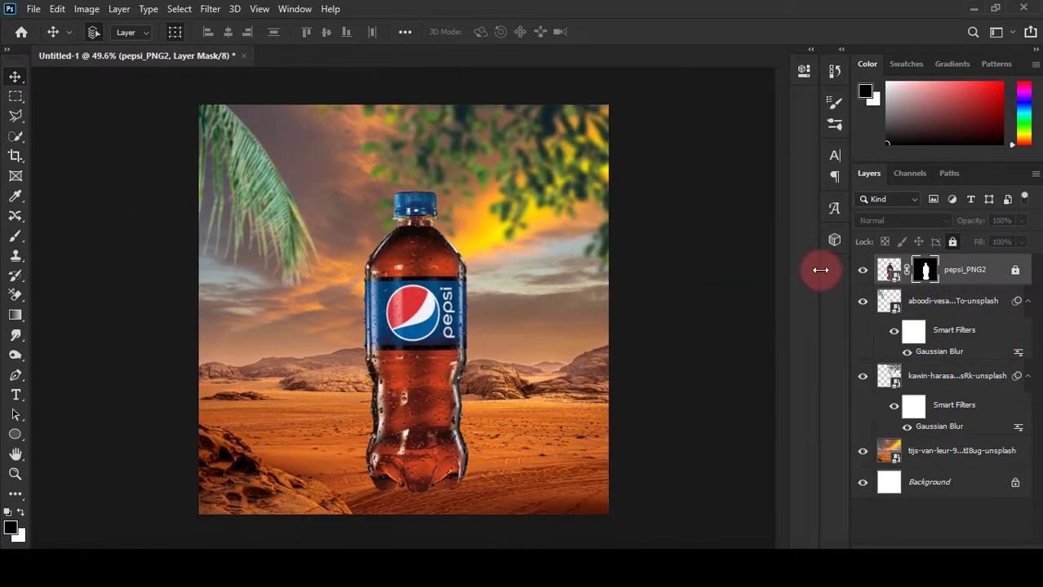
{"action": "key", "text": "ctrl+plus"}
{"action": "right_click", "coordinate": [964, 275]}
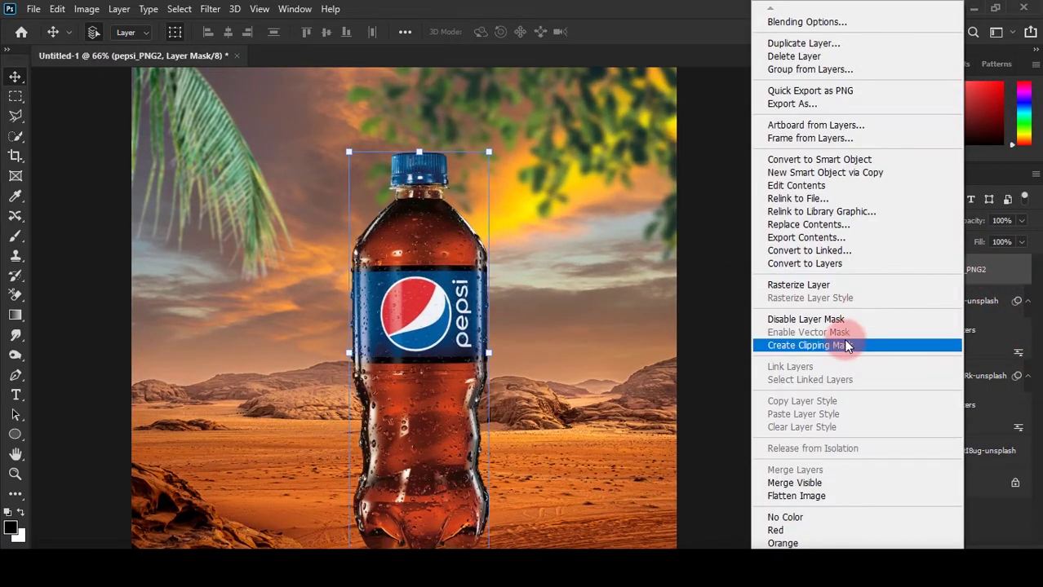
{"action": "left_click", "coordinate": [863, 159]}
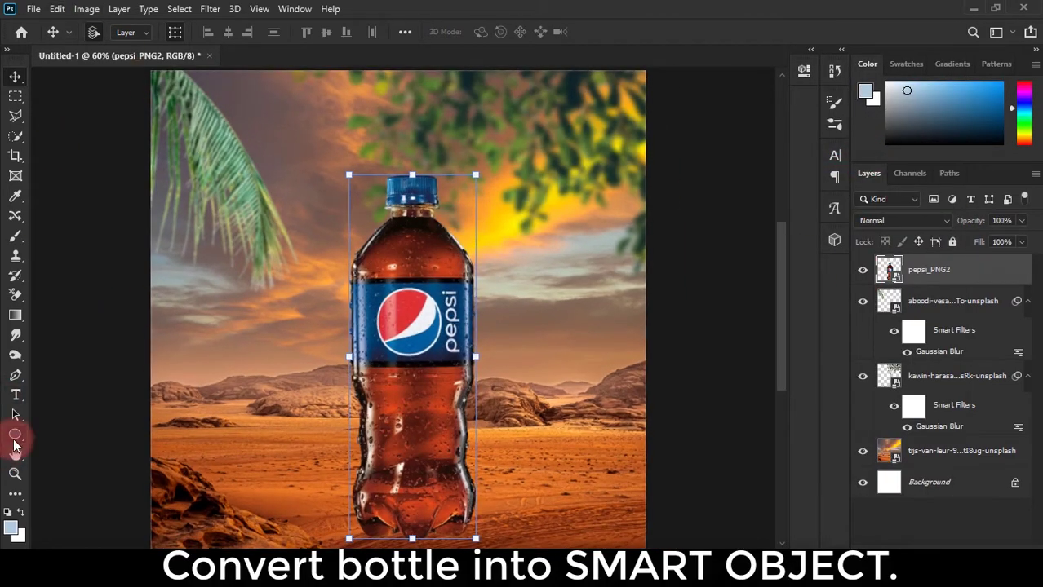
Step: Draw a 196 × 196 px circle at the bottle's base with the Ellipse tool
{"action": "left_click", "coordinate": [14, 436]}
{"action": "scroll", "coordinate": [346, 441], "scroll_direction": "down", "scroll_amount": 1}
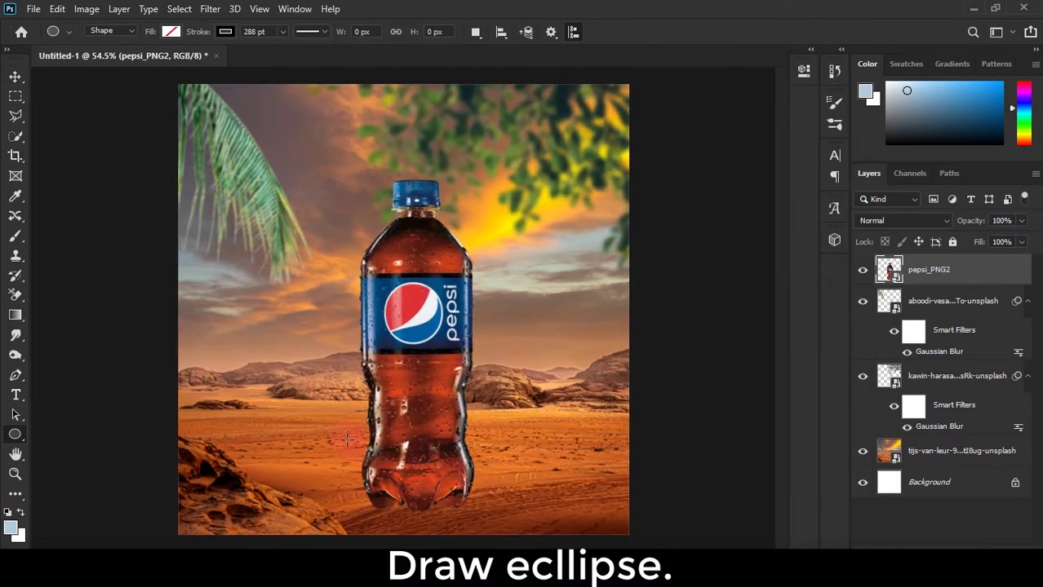
{"action": "left_click_drag", "start_coordinate": [704, 514], "coordinate": [704, 514]}
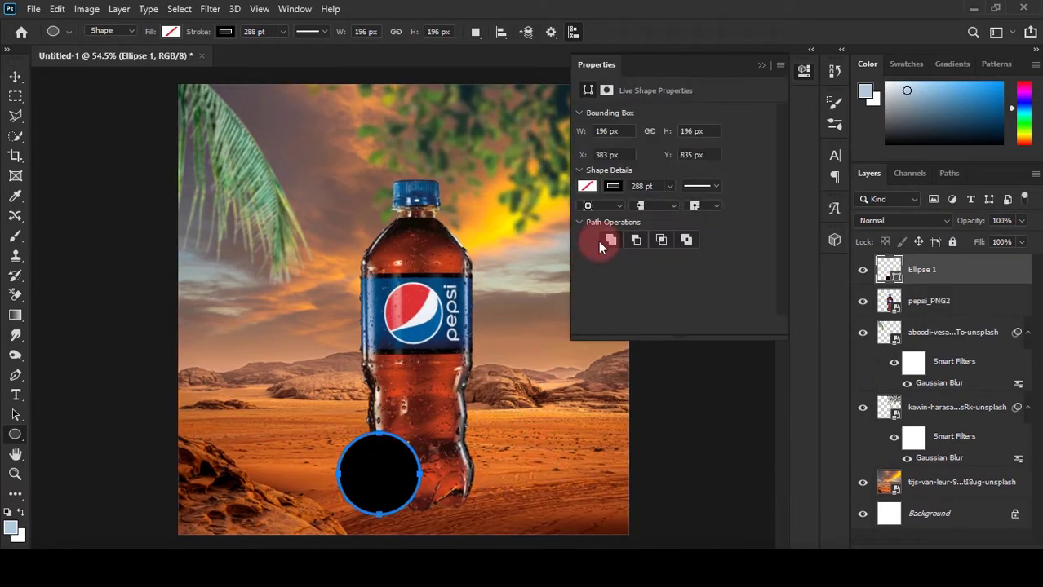
Step: Give the circle a solid black fill from the Grayscale swatches
{"action": "left_click", "coordinate": [613, 187]}
{"action": "left_click", "coordinate": [598, 217]}
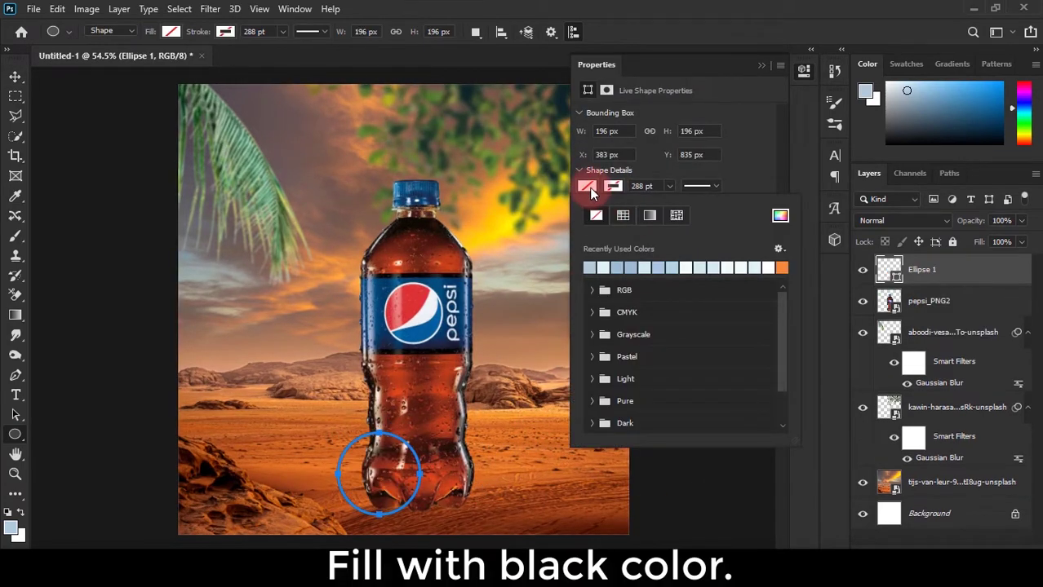
{"action": "left_click", "coordinate": [589, 187]}
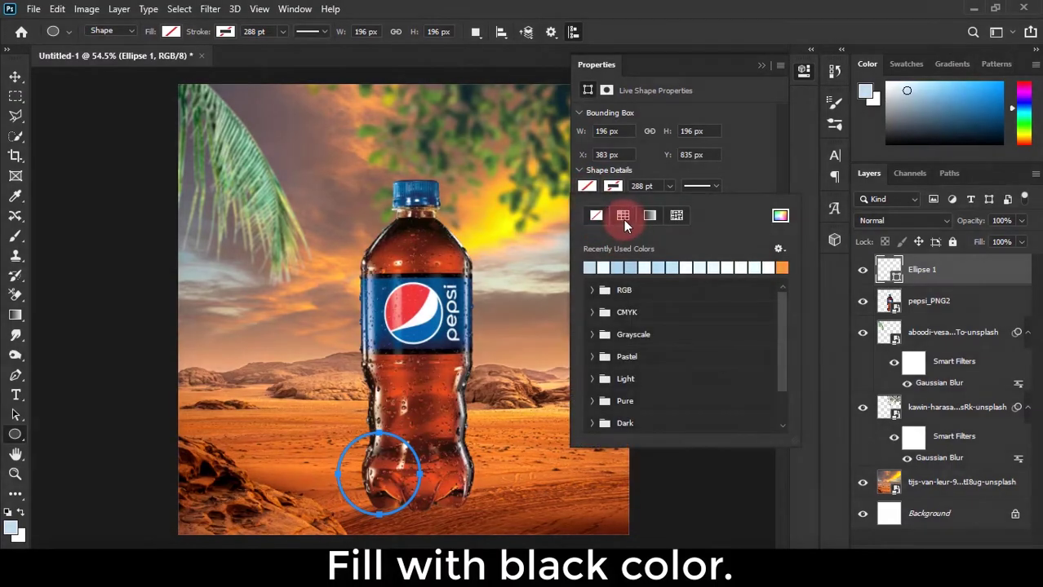
{"action": "left_click", "coordinate": [648, 216]}
{"action": "left_click", "coordinate": [598, 217]}
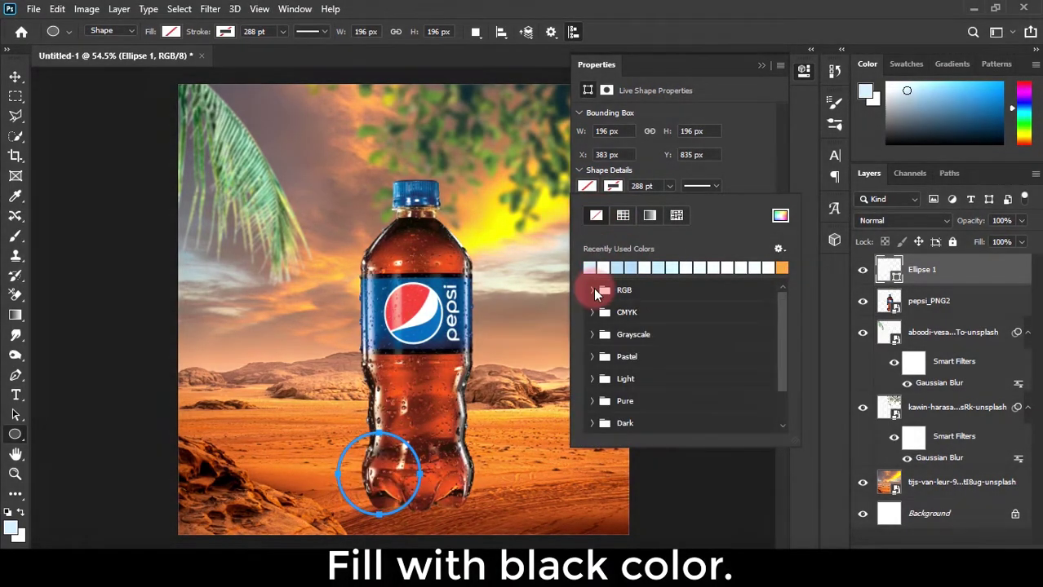
{"action": "left_click", "coordinate": [592, 289]}
{"action": "left_click", "coordinate": [591, 335]}
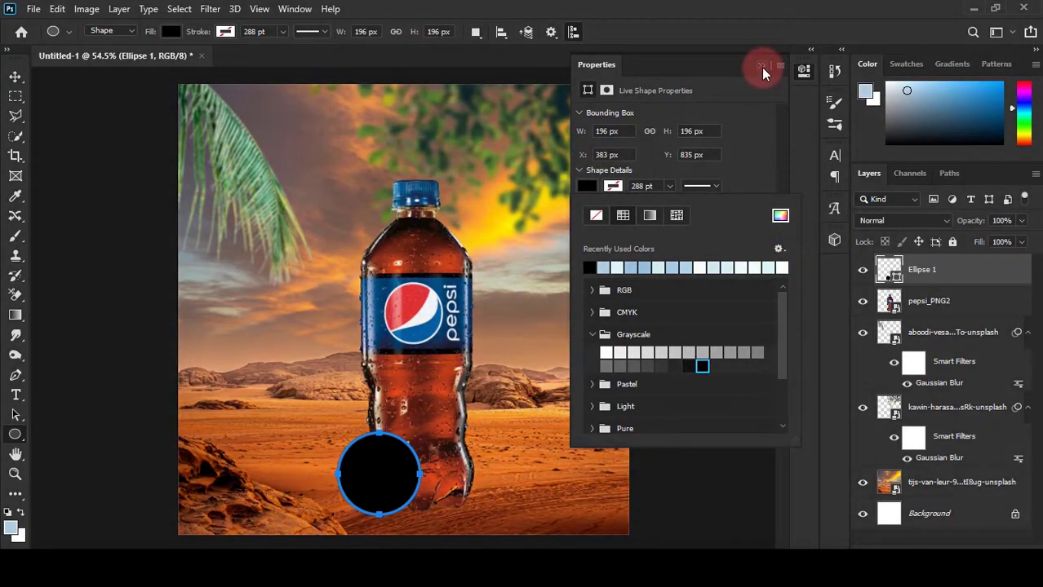
{"action": "left_click", "coordinate": [761, 66]}
{"action": "left_click", "coordinate": [762, 65]}
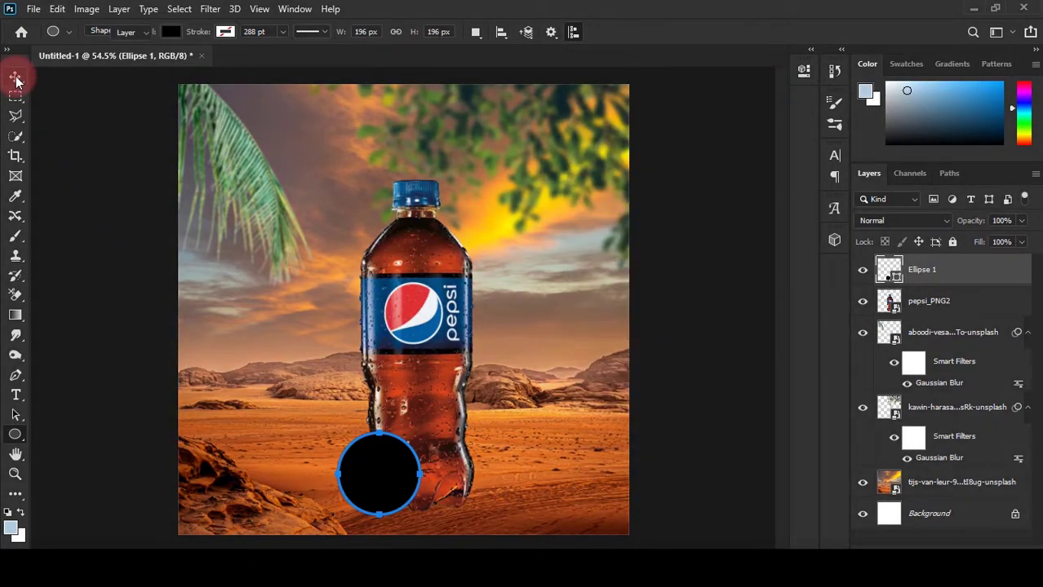
Step: Squash and widen the circle into a flat ellipse, then move it below pepsi_PNG2
{"action": "key", "text": "ctrl+t"}
{"action": "mouse_move", "coordinate": [379, 514]}
{"action": "left_mouse_down"}
{"action": "mouse_move", "coordinate": [379, 458]}
{"action": "mouse_move", "coordinate": [413, 486]}
{"action": "mouse_move", "coordinate": [475, 495]}
{"action": "left_mouse_up"}
{"action": "left_click_drag", "start_coordinate": [369, 493], "coordinate": [350, 492]}
{"action": "scroll", "coordinate": [447, 477], "scroll_direction": "down", "scroll_amount": 2}
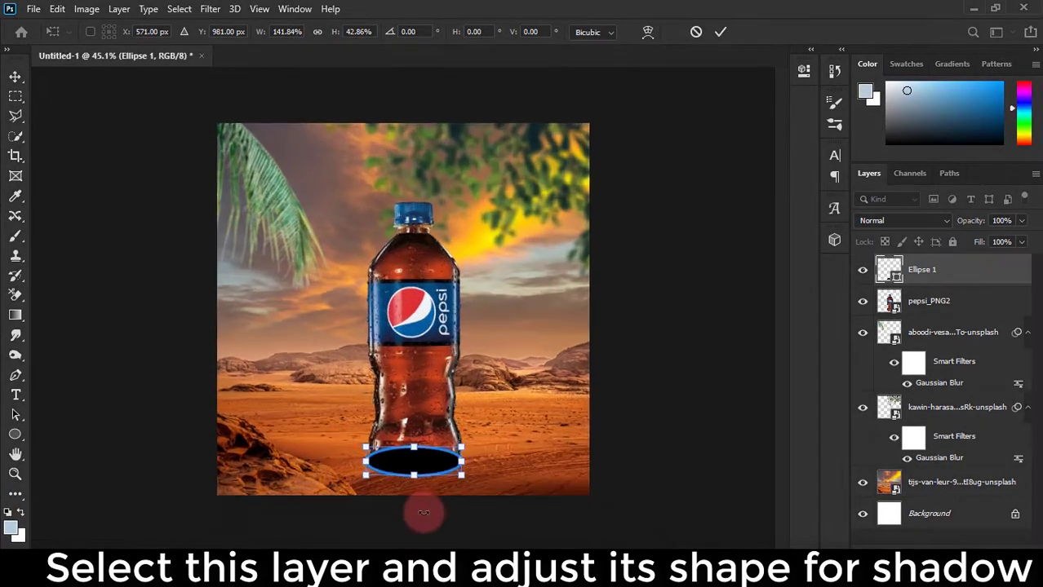
{"action": "scroll", "coordinate": [447, 476], "scroll_direction": "up", "scroll_amount": 3}
{"action": "scroll", "coordinate": [459, 416], "scroll_direction": "up", "scroll_amount": 2}
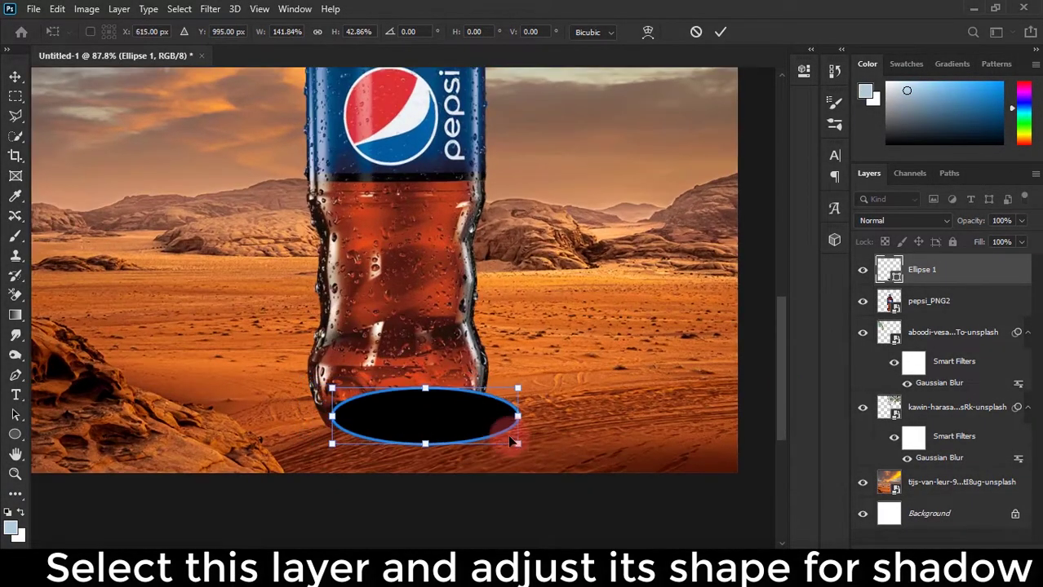
{"action": "key", "text": "Return"}
{"action": "left_click_drag", "start_coordinate": [930, 269], "coordinate": [930, 317]}
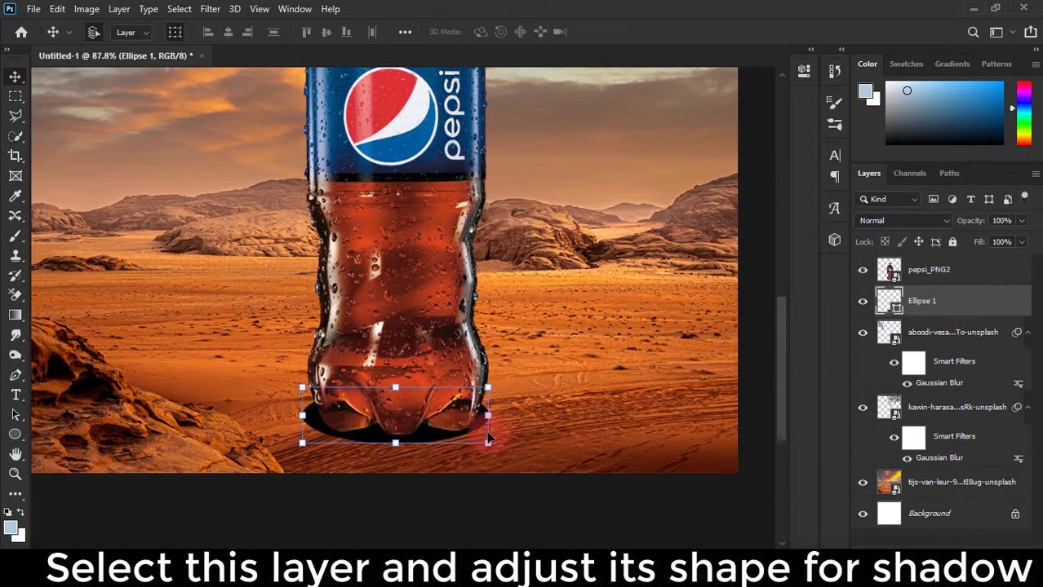
Step: Widen, rotate and perspective-distort the ellipse into a slanted shadow, then nudge it right
{"action": "left_click_drag", "start_coordinate": [487, 415], "coordinate": [530, 417]}
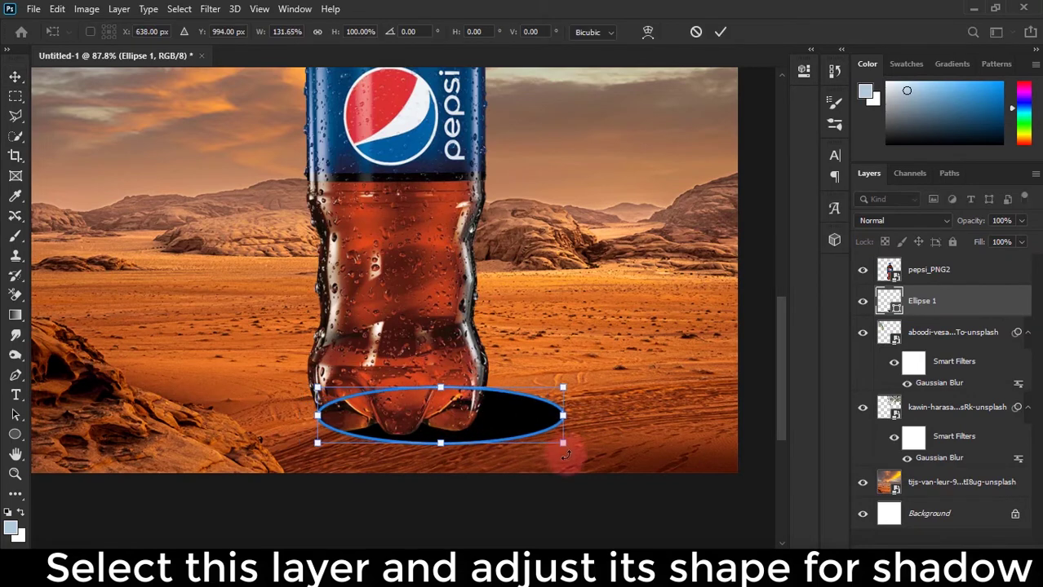
{"action": "left_click_drag", "start_coordinate": [565, 447], "coordinate": [557, 467]}
{"action": "right_click", "coordinate": [479, 419]}
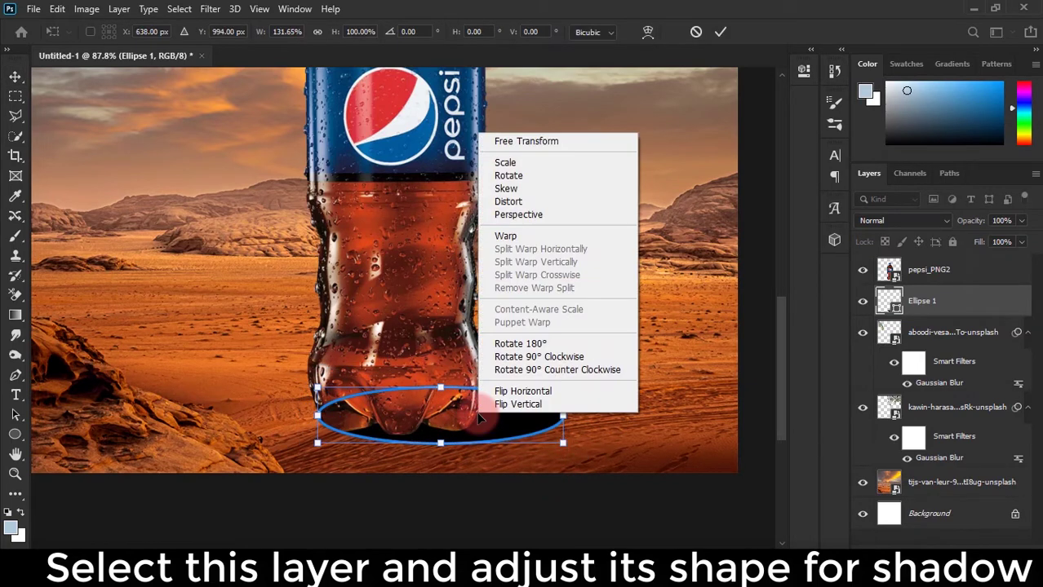
{"action": "left_click", "coordinate": [531, 215]}
{"action": "left_click_drag", "start_coordinate": [563, 443], "coordinate": [565, 496]}
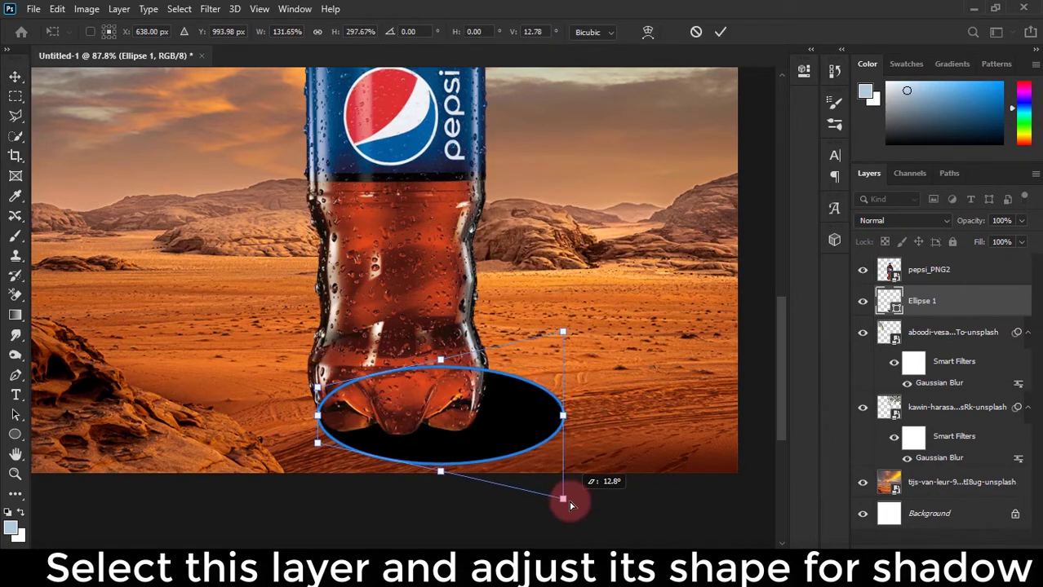
{"action": "left_click_drag", "start_coordinate": [582, 345], "coordinate": [611, 360]}
{"action": "key", "text": "Return"}
{"action": "left_click", "coordinate": [13, 77]}
{"action": "left_click_drag", "start_coordinate": [406, 454], "coordinate": [422, 457]}
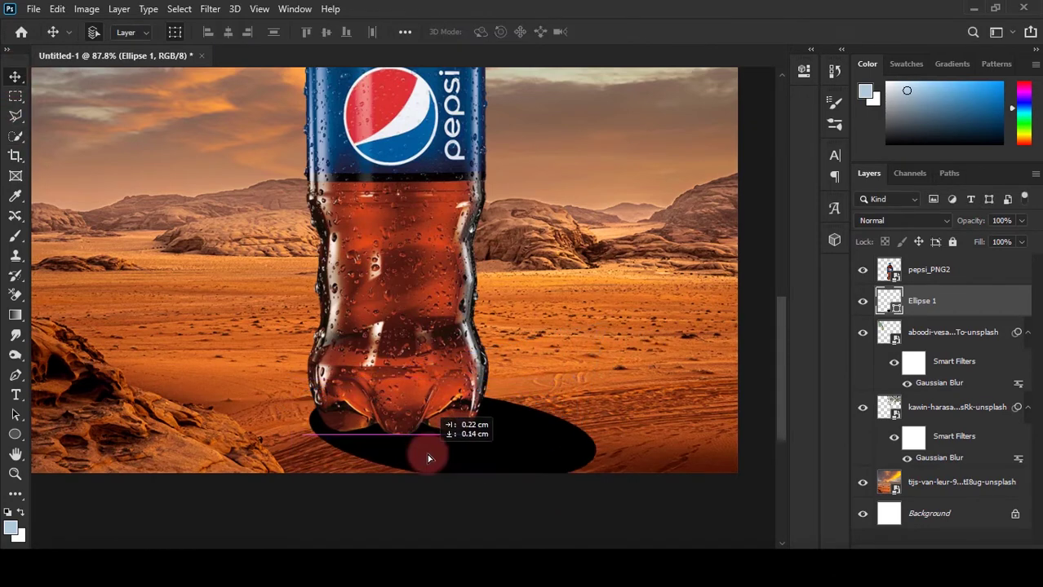
Step: Convert Ellipse 1 to a smart object and apply a Gaussian Blur with a raised radius
{"action": "left_click", "coordinate": [210, 8]}
{"action": "left_click", "coordinate": [434, 236]}
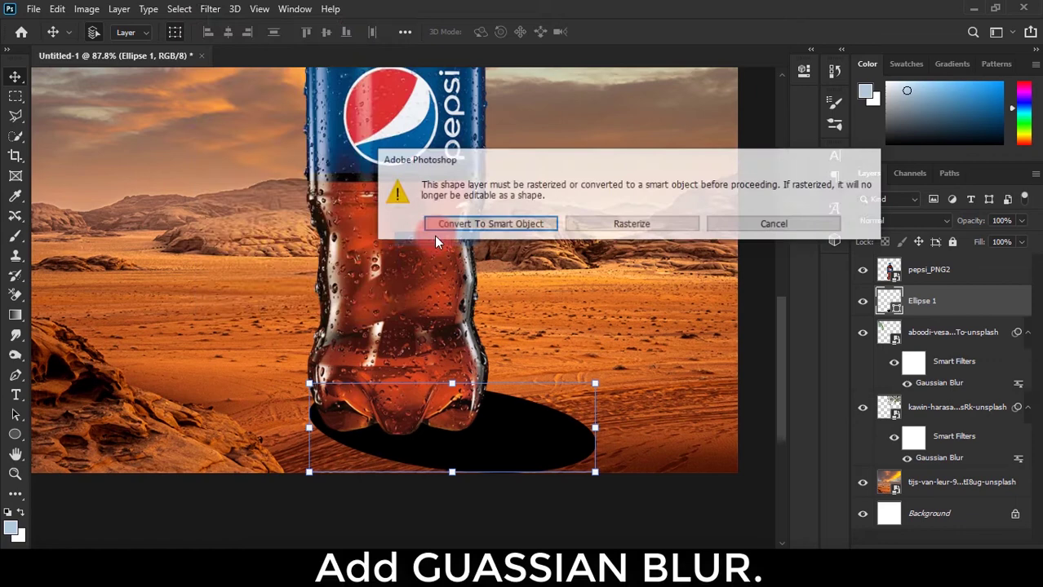
{"action": "left_click", "coordinate": [523, 225]}
{"action": "left_click_drag", "start_coordinate": [717, 307], "coordinate": [734, 310]}
{"action": "left_click", "coordinate": [862, 103]}
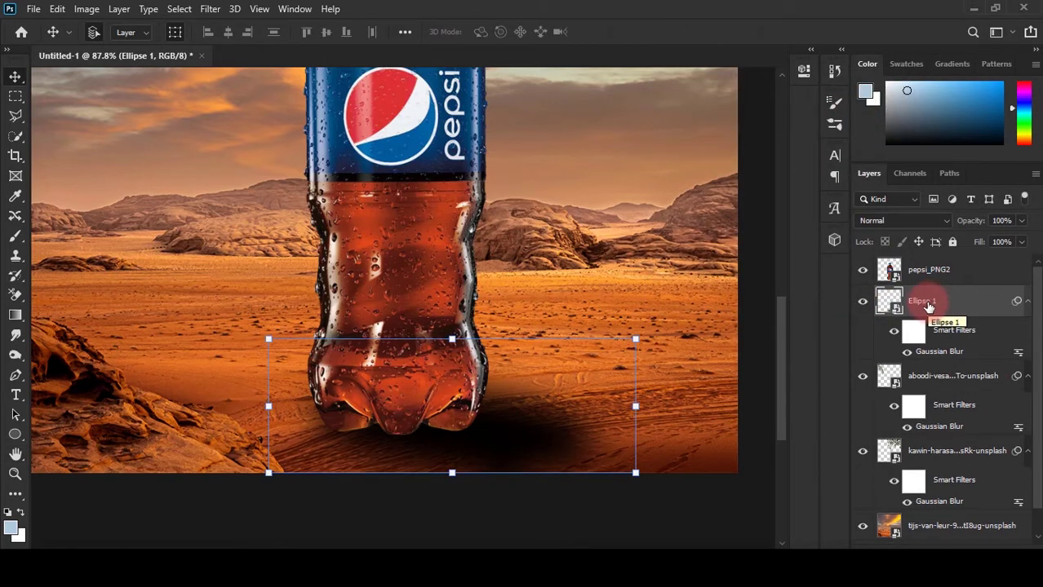
Step: Duplicate the Ellipse 1 shadow, hide its blur, and shrink the copy tightly under the bottle's base
{"action": "key", "text": "ctrl+j"}
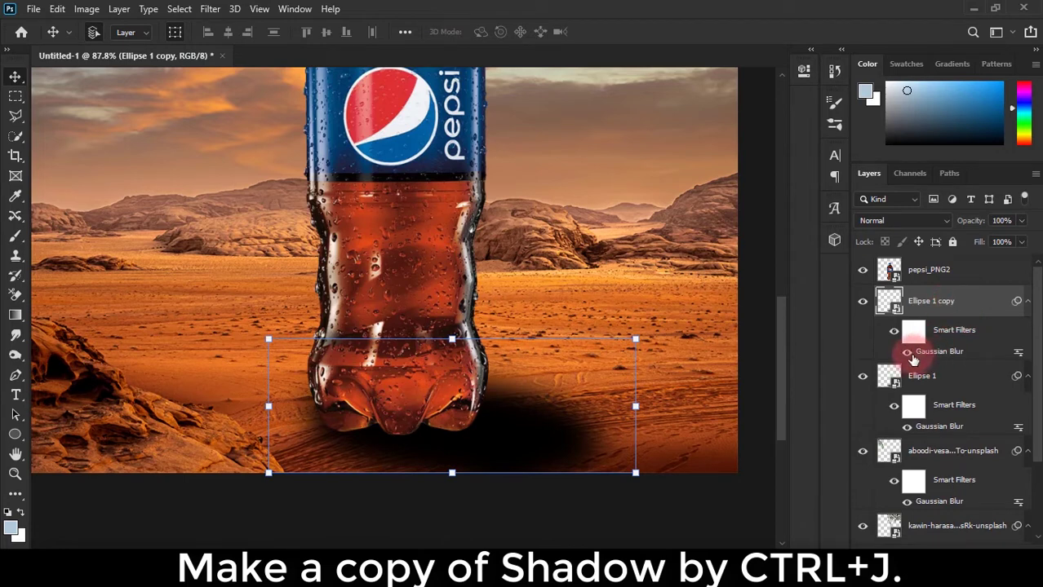
{"action": "left_click", "coordinate": [906, 351]}
{"action": "left_click", "coordinate": [594, 427]}
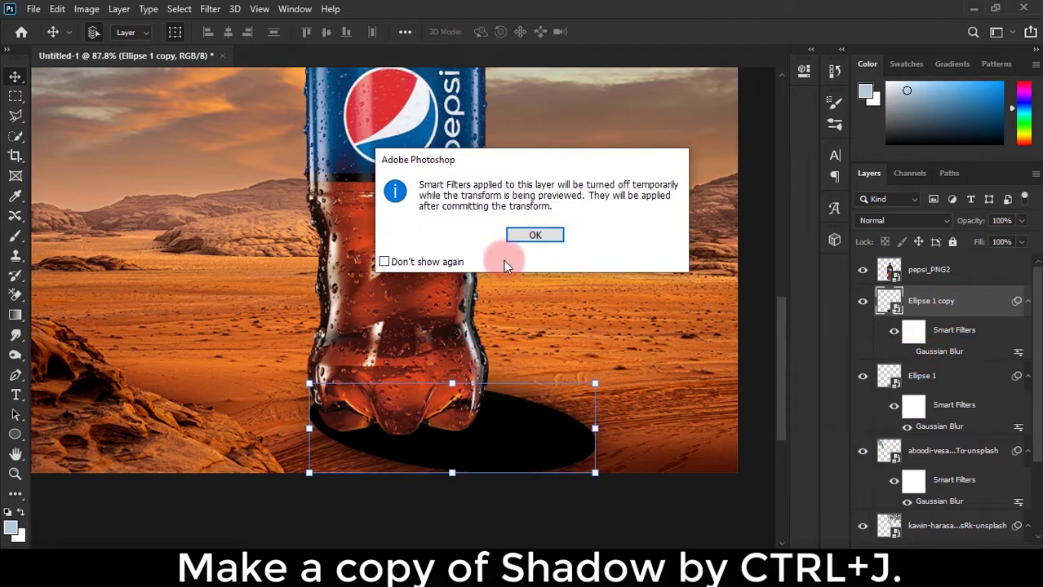
{"action": "left_click", "coordinate": [533, 235]}
{"action": "left_click_drag", "start_coordinate": [594, 426], "coordinate": [483, 397]}
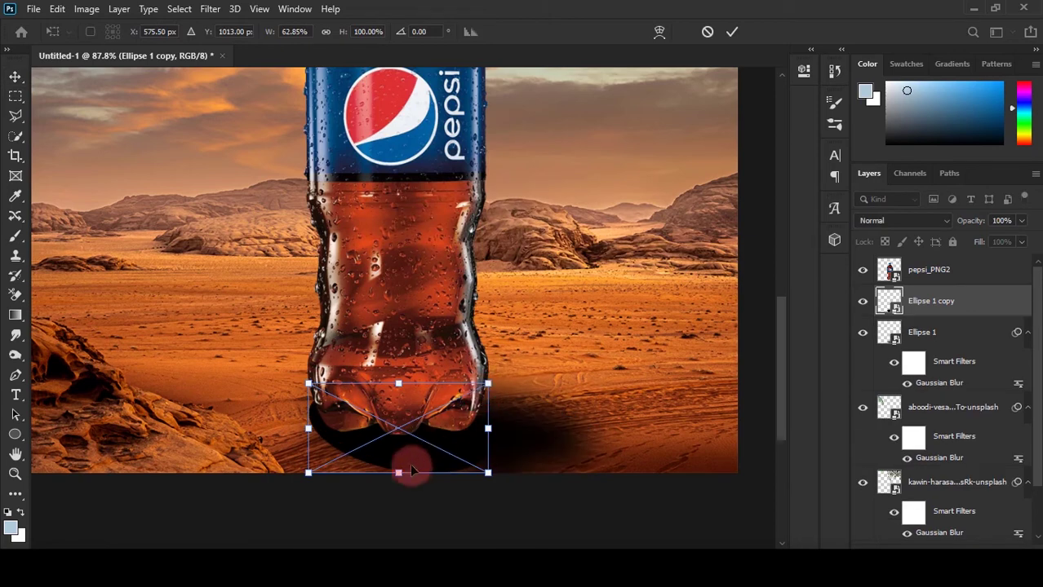
{"action": "mouse_move", "coordinate": [398, 474]}
{"action": "left_mouse_down"}
{"action": "mouse_move", "coordinate": [397, 406]}
{"action": "mouse_move", "coordinate": [396, 428]}
{"action": "left_mouse_up"}
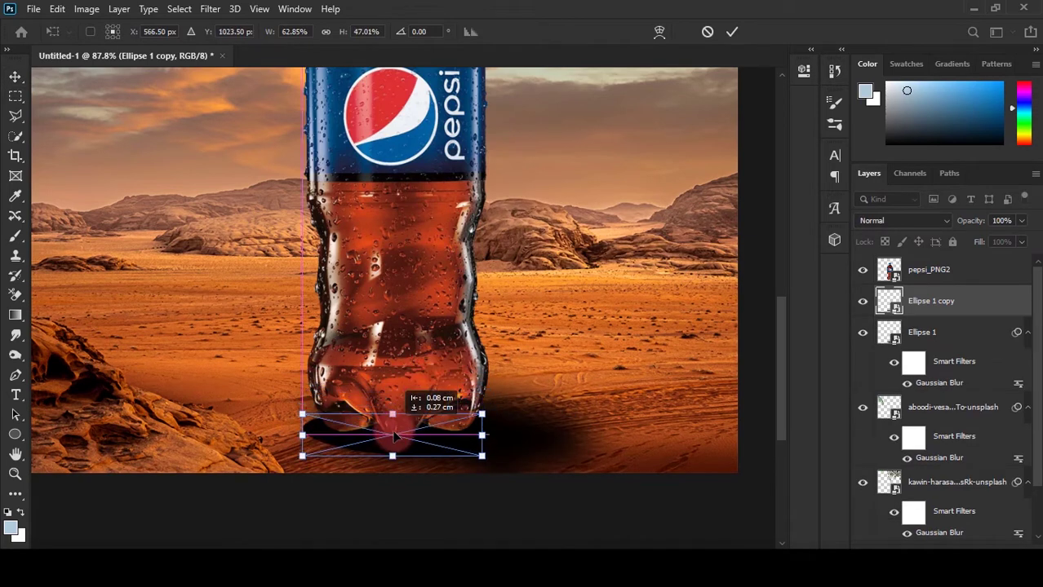
{"action": "left_click_drag", "start_coordinate": [306, 456], "coordinate": [312, 454]}
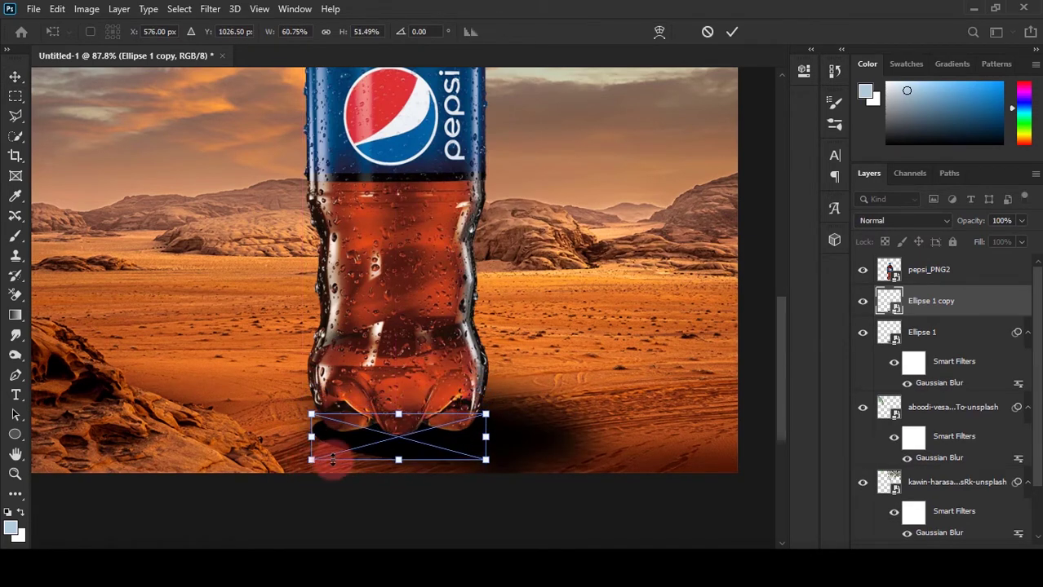
{"action": "left_click_drag", "start_coordinate": [423, 417], "coordinate": [431, 406]}
{"action": "key", "text": "Return"}
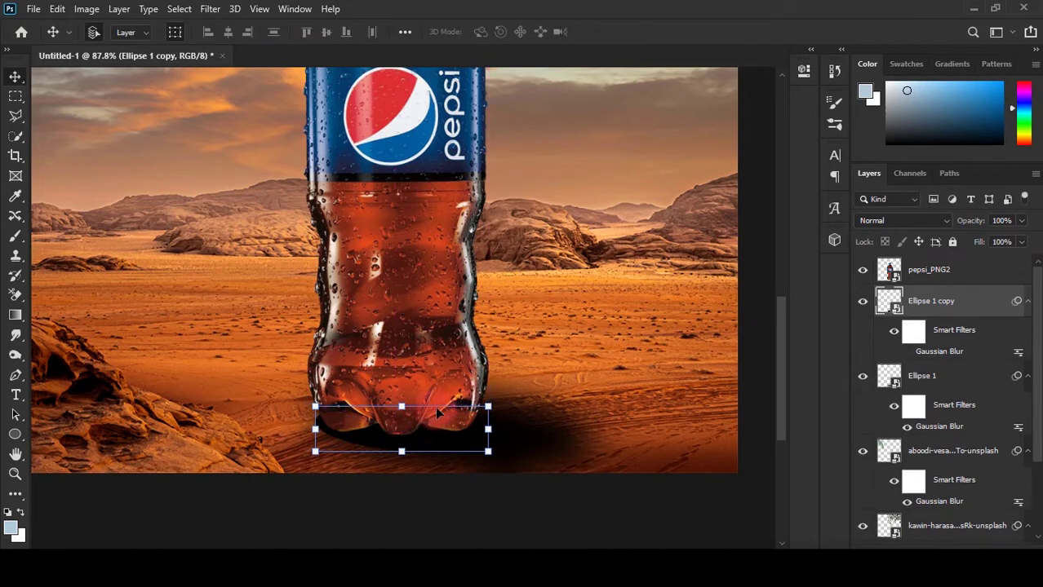
Step: Re-enable the copy's Gaussian Blur and raise its radius
{"action": "left_click", "coordinate": [864, 301]}
{"action": "left_click", "coordinate": [906, 352]}
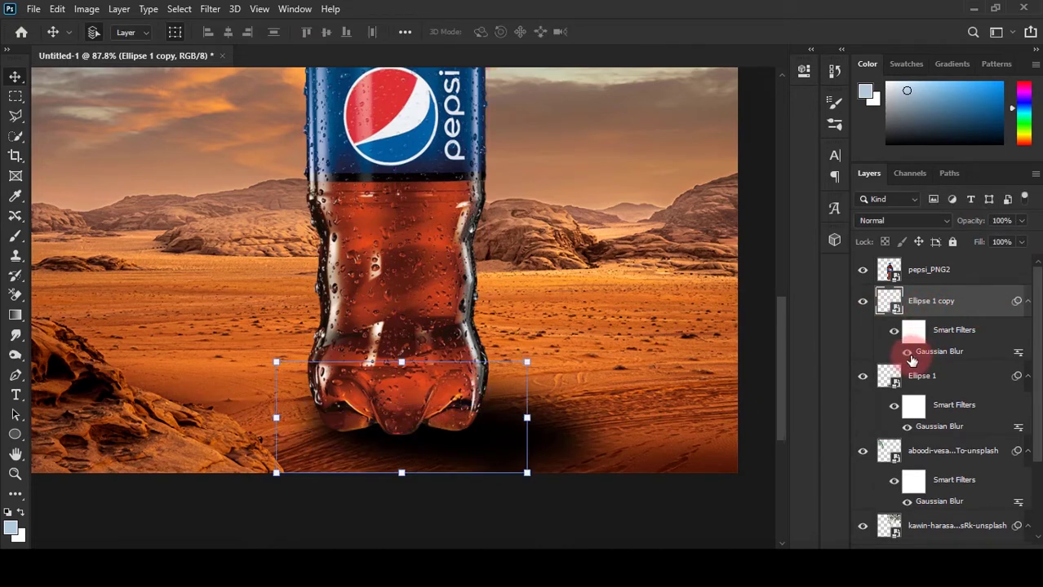
{"action": "double_click", "coordinate": [953, 354]}
{"action": "left_click_drag", "start_coordinate": [680, 312], "coordinate": [688, 312]}
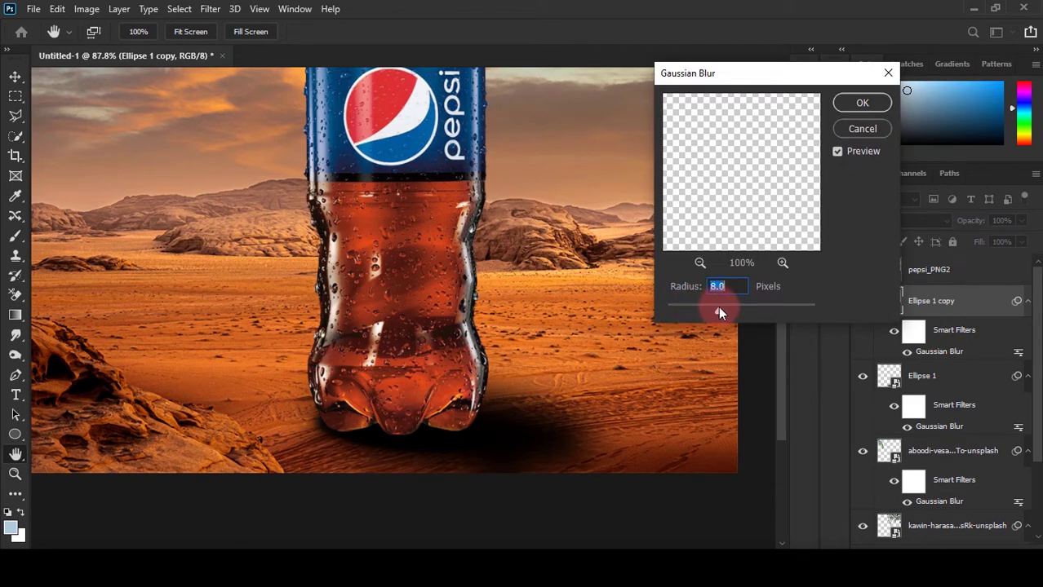
{"action": "left_click_drag", "start_coordinate": [718, 312], "coordinate": [726, 313]}
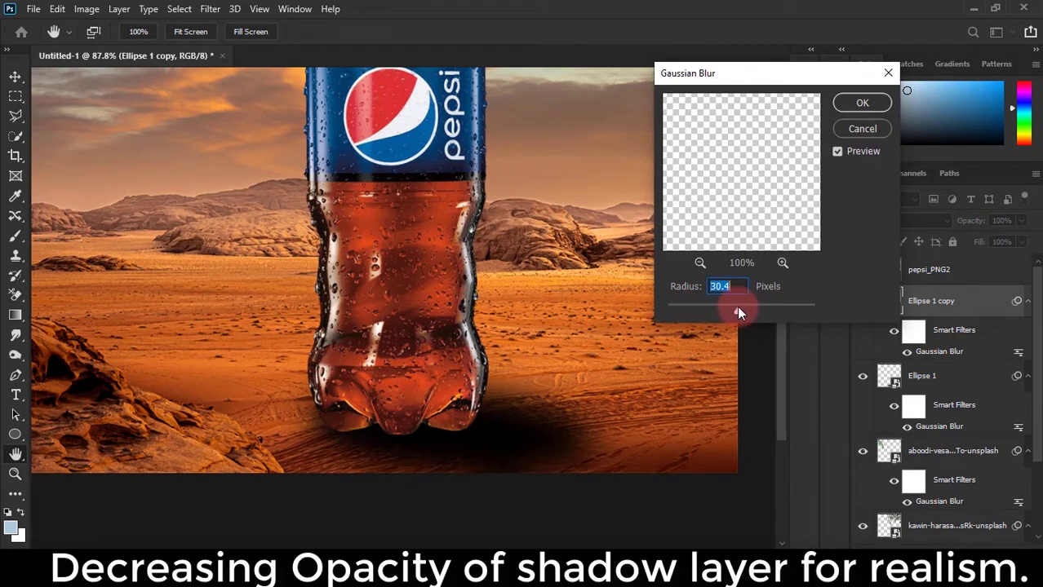
{"action": "left_click", "coordinate": [872, 102]}
Step: Lower the original Ellipse 1 shadow's fill to 76% and reshape the copy's width
{"action": "left_click", "coordinate": [943, 369]}
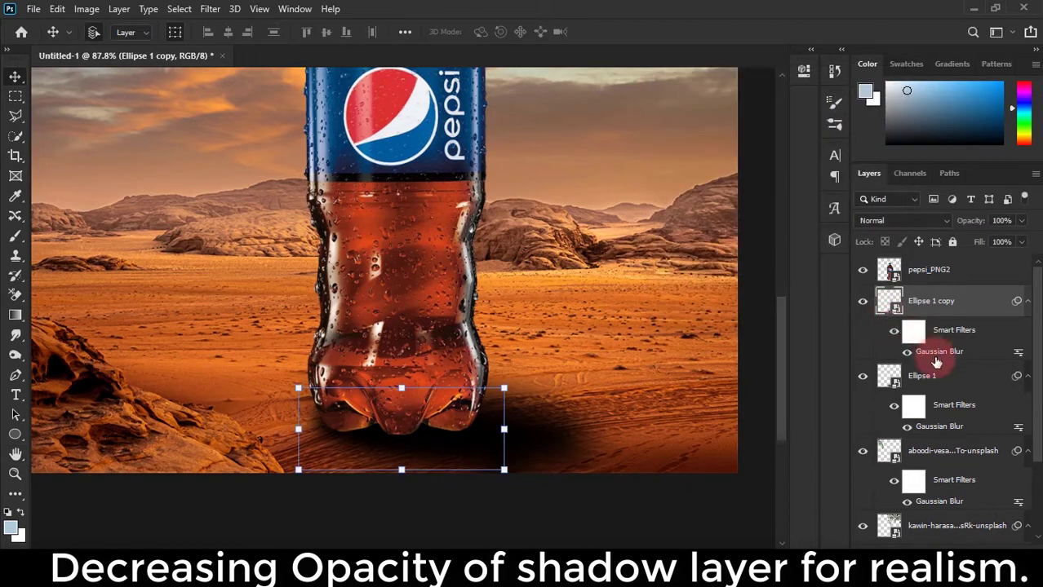
{"action": "left_click_drag", "start_coordinate": [1009, 263], "coordinate": [1002, 262]}
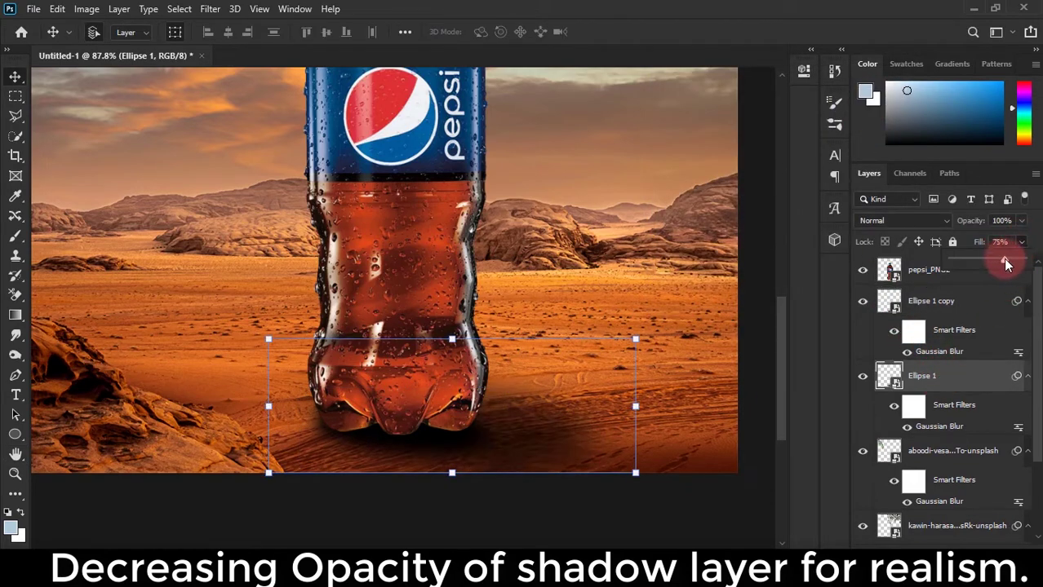
{"action": "left_click", "coordinate": [970, 295]}
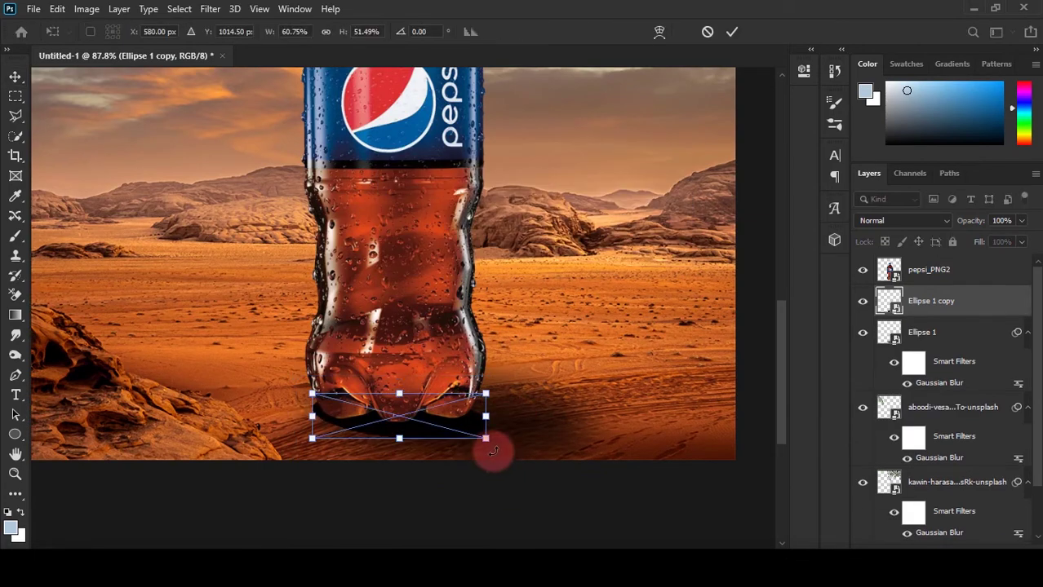
{"action": "left_click_drag", "start_coordinate": [499, 418], "coordinate": [495, 430]}
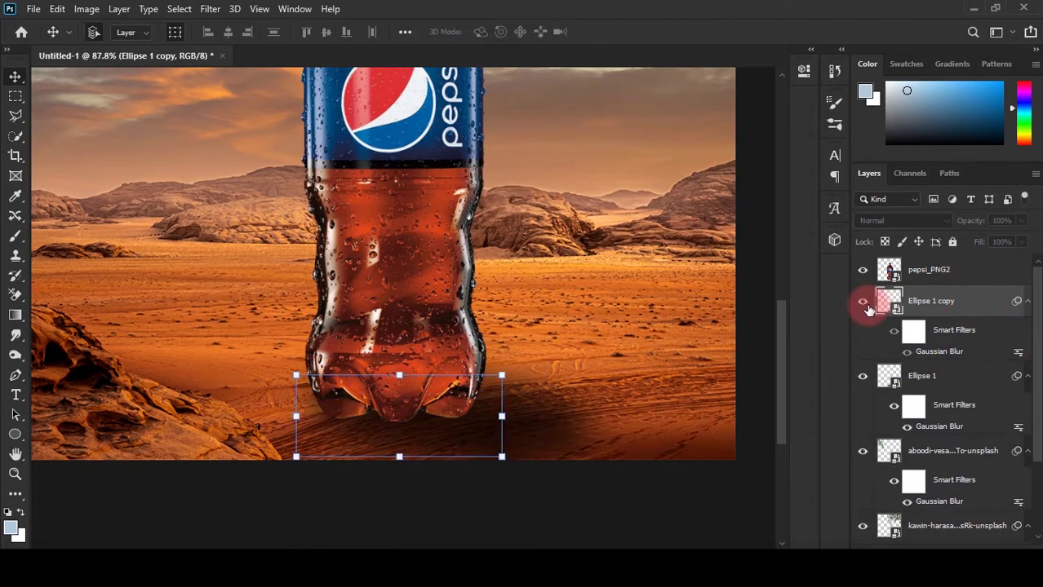
Step: Rasterize the Ellipse 1 copy and stretch it further to the right
{"action": "right_click", "coordinate": [943, 303]}
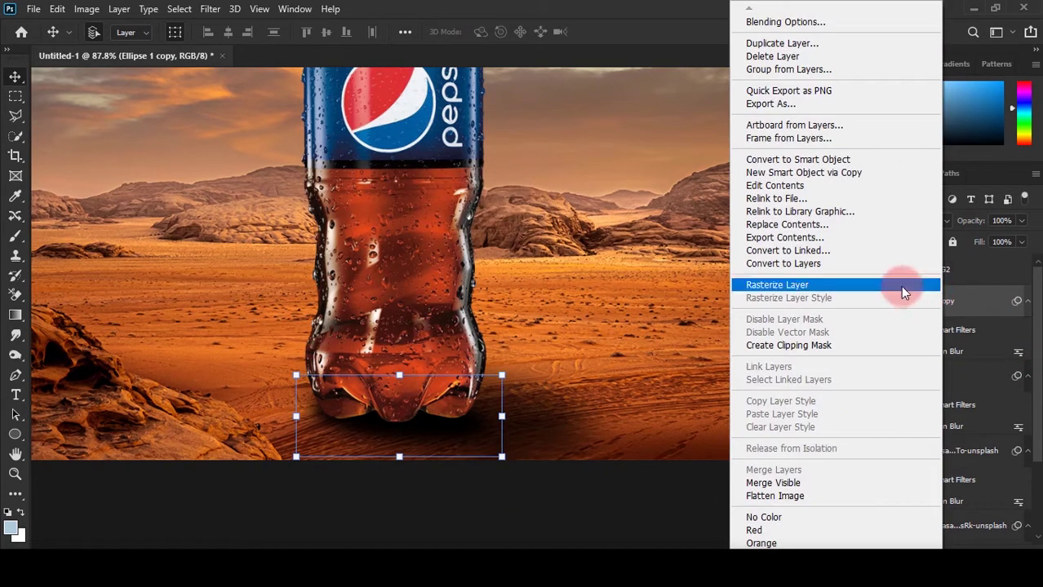
{"action": "left_click", "coordinate": [900, 286]}
{"action": "left_click_drag", "start_coordinate": [501, 417], "coordinate": [533, 417]}
{"action": "key", "text": "Return"}
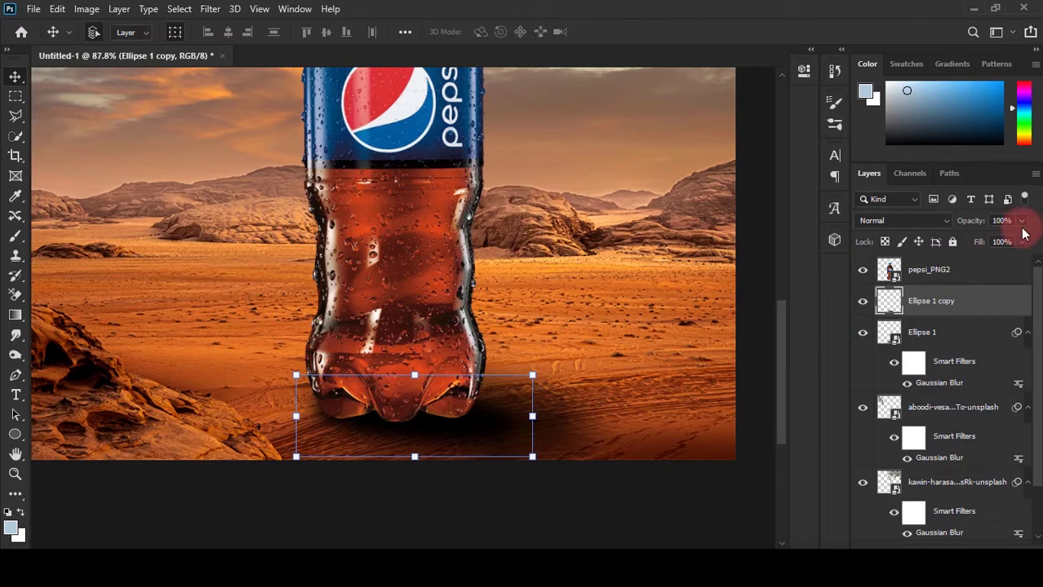
Step: Fit the whole image in view and reselect the Ellipse 1 shadow layer
{"action": "left_click", "coordinate": [691, 280]}
{"action": "key", "text": "ctrl+0"}
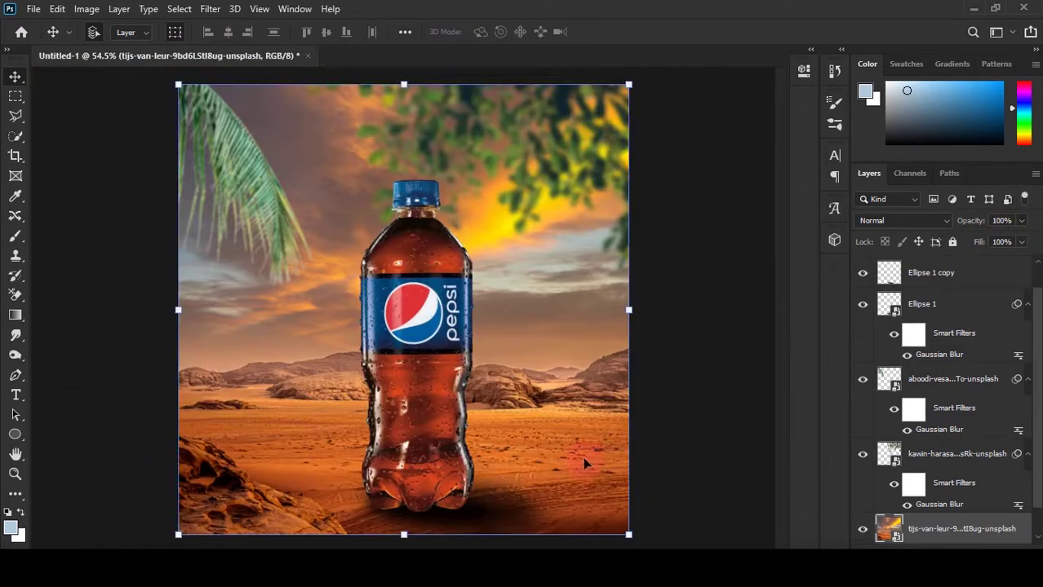
{"action": "scroll", "coordinate": [473, 440], "scroll_direction": "down", "scroll_amount": 1}
{"action": "left_click", "coordinate": [506, 501]}
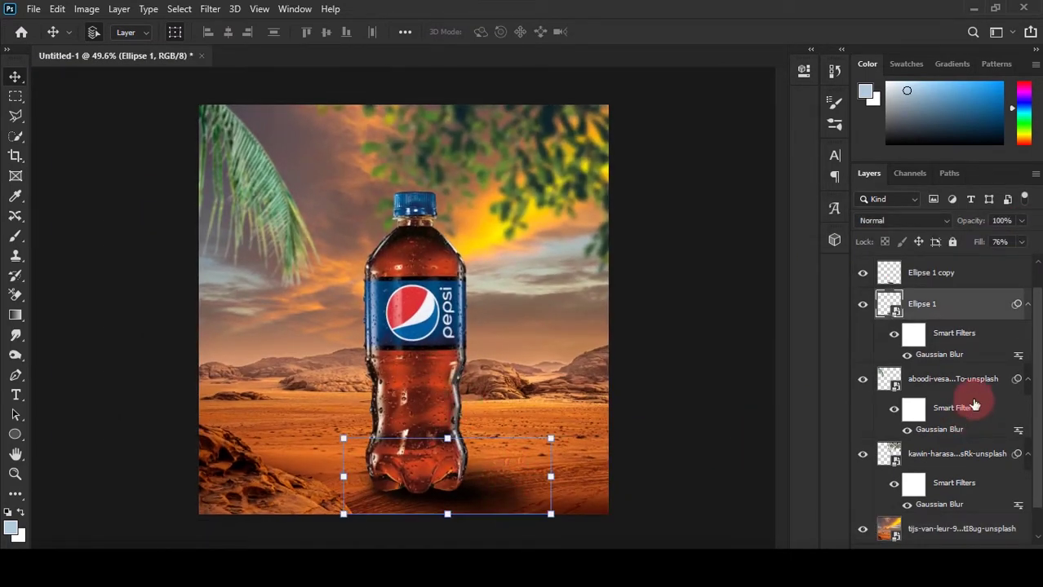
{"action": "left_click", "coordinate": [973, 400]}
{"action": "left_click", "coordinate": [921, 306]}
Step: Rasterize Ellipse 1 and enlarge it to about 108% width and 119% height
{"action": "right_click", "coordinate": [951, 304]}
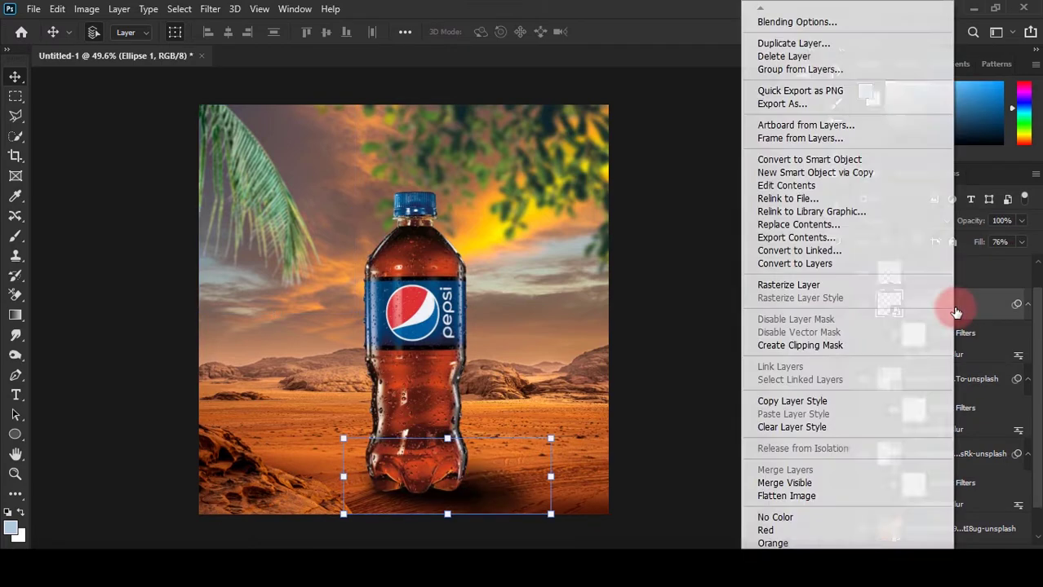
{"action": "left_click", "coordinate": [846, 284]}
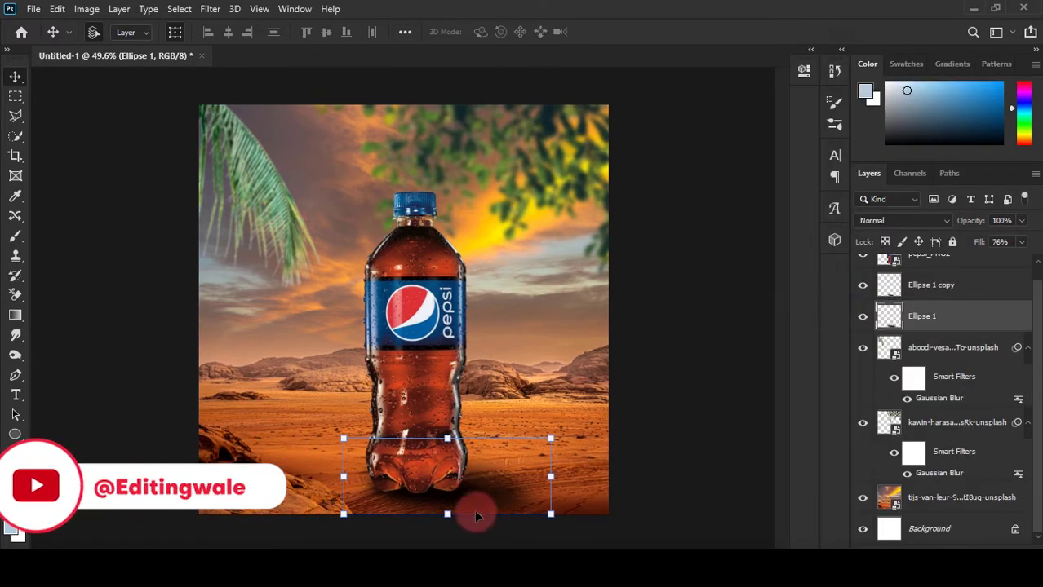
{"action": "left_click_drag", "start_coordinate": [447, 514], "coordinate": [447, 528]}
{"action": "left_click_drag", "start_coordinate": [549, 485], "coordinate": [565, 484]}
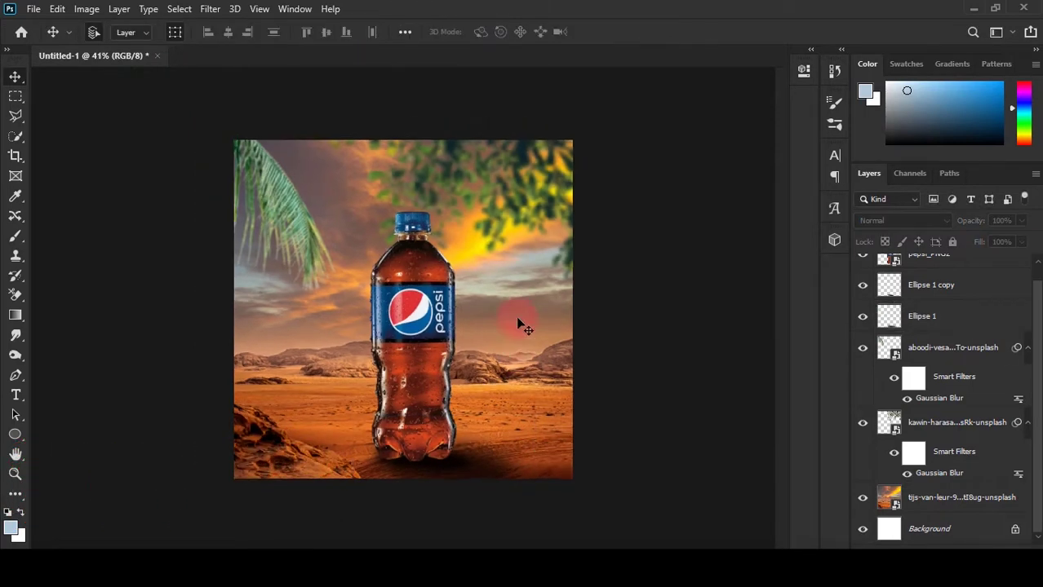
{"action": "scroll", "coordinate": [516, 316], "scroll_direction": "up", "scroll_amount": 3, "text": "alt"}
{"action": "scroll", "coordinate": [734, 292], "scroll_direction": "up", "scroll_amount": 3, "text": "alt"}
{"action": "scroll", "coordinate": [758, 318], "scroll_direction": "down", "scroll_amount": 3}
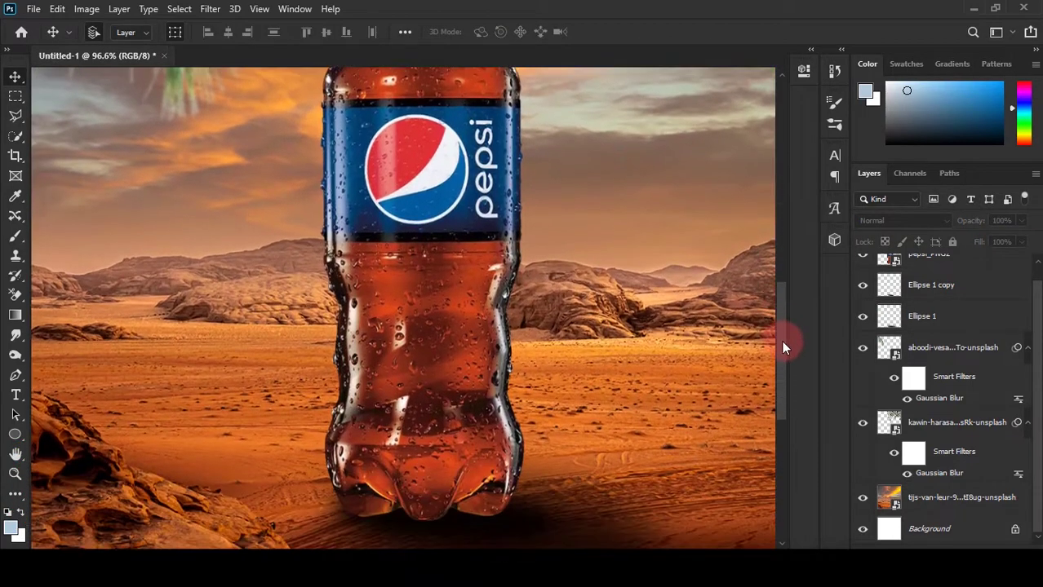
Step: Add a new Layer 1 above the pepsi_PNG2 bottle and clip it to the bottle
{"action": "scroll", "coordinate": [781, 345], "scroll_direction": "up", "scroll_amount": 3}
{"action": "scroll", "coordinate": [922, 335], "scroll_direction": "up", "scroll_amount": 1}
{"action": "left_click", "coordinate": [923, 335]}
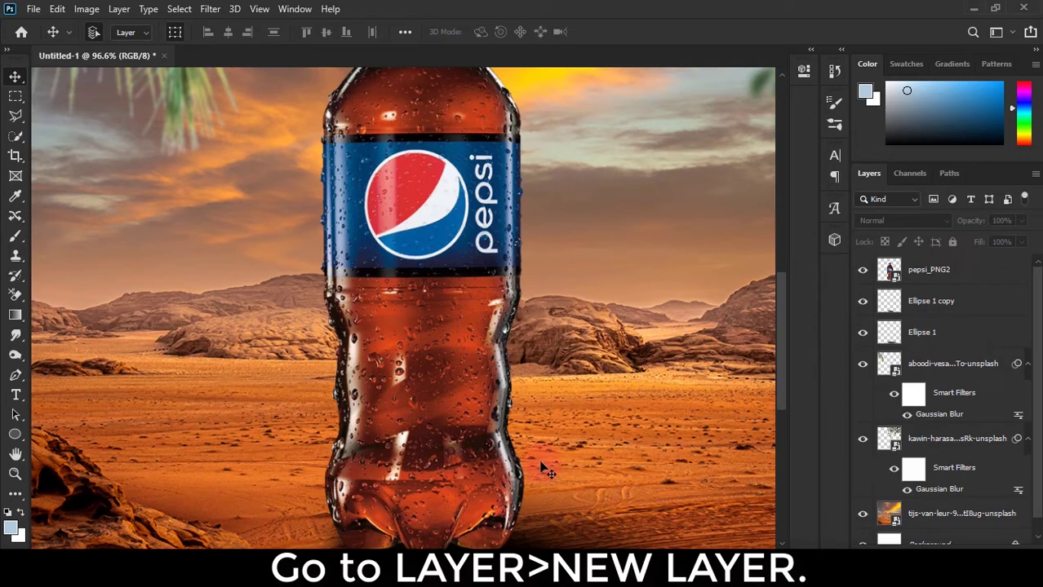
{"action": "left_click", "coordinate": [955, 275]}
{"action": "scroll", "coordinate": [399, 273], "scroll_direction": "down", "scroll_amount": 2, "text": "alt"}
{"action": "scroll", "coordinate": [416, 369], "scroll_direction": "up", "scroll_amount": 1, "text": "alt"}
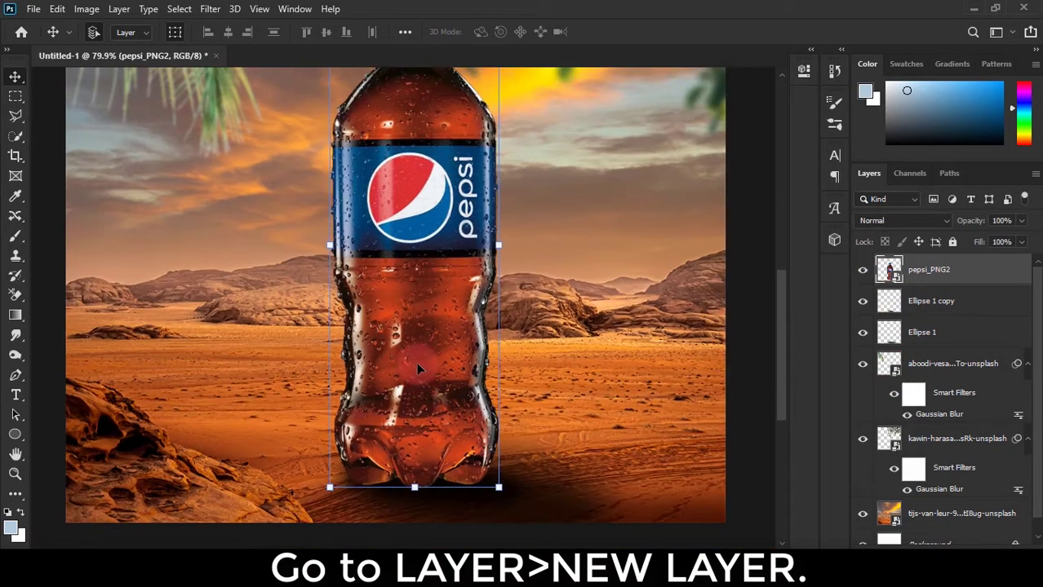
{"action": "left_click", "coordinate": [119, 9]}
{"action": "left_click", "coordinate": [351, 26]}
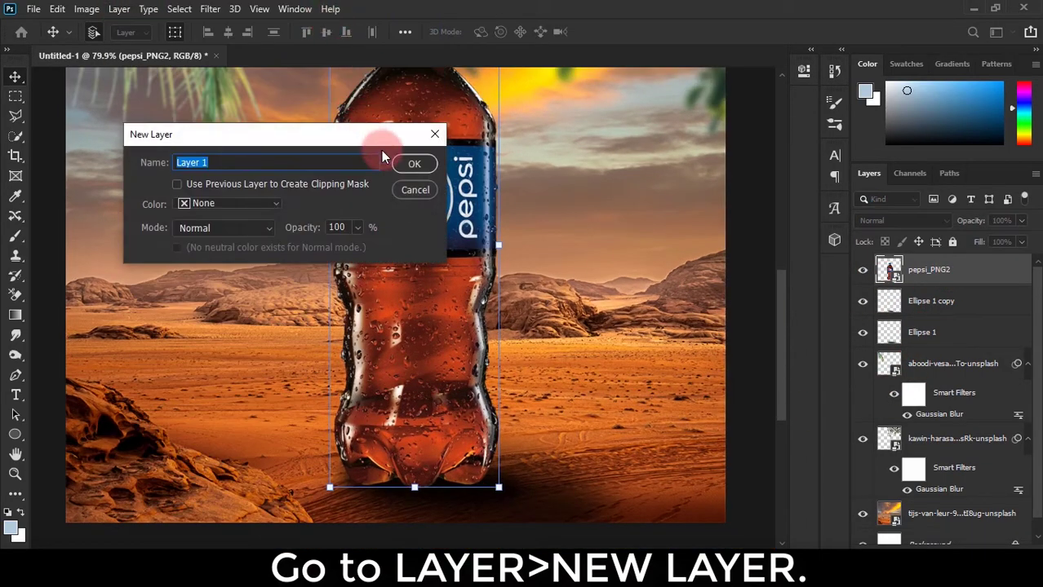
{"action": "left_click", "coordinate": [408, 163]}
{"action": "right_click", "coordinate": [943, 271]}
{"action": "left_click", "coordinate": [831, 291]}
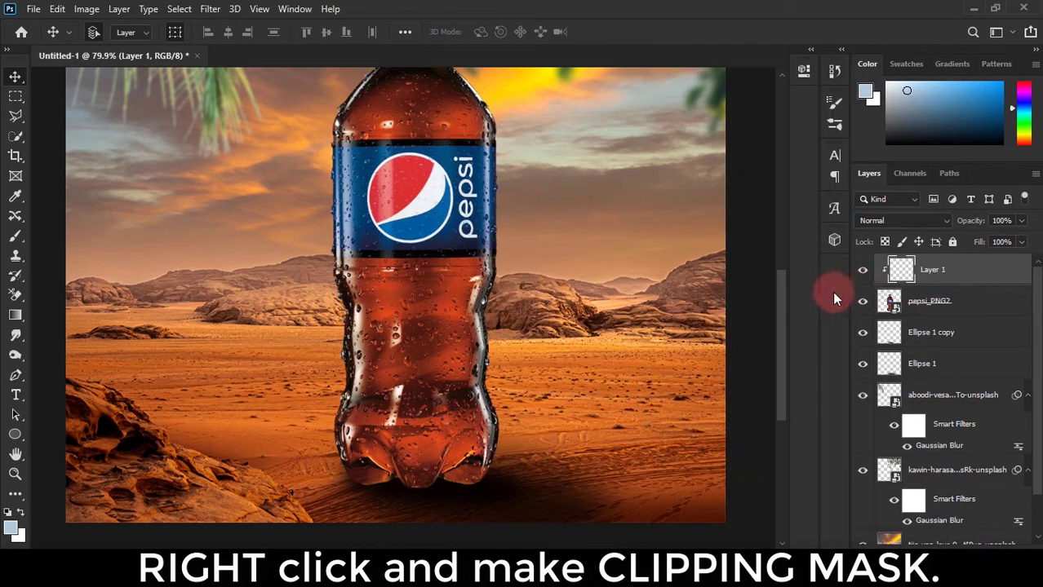
Step: Switch to the Brush tool with black as the foreground colour
{"action": "key", "text": "b"}
{"action": "scroll", "coordinate": [435, 319], "scroll_direction": "down", "scroll_amount": 1}
{"action": "scroll", "coordinate": [435, 319], "scroll_direction": "up", "scroll_amount": 1}
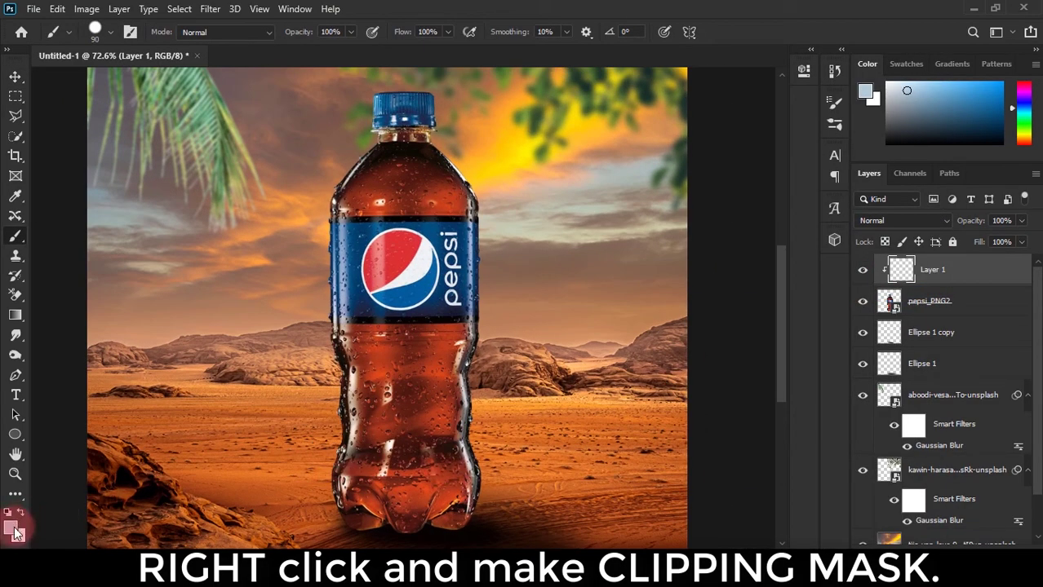
{"action": "left_click", "coordinate": [10, 528]}
{"action": "left_click_drag", "start_coordinate": [736, 271], "coordinate": [578, 368]}
{"action": "left_click_drag", "start_coordinate": [791, 295], "coordinate": [791, 359]}
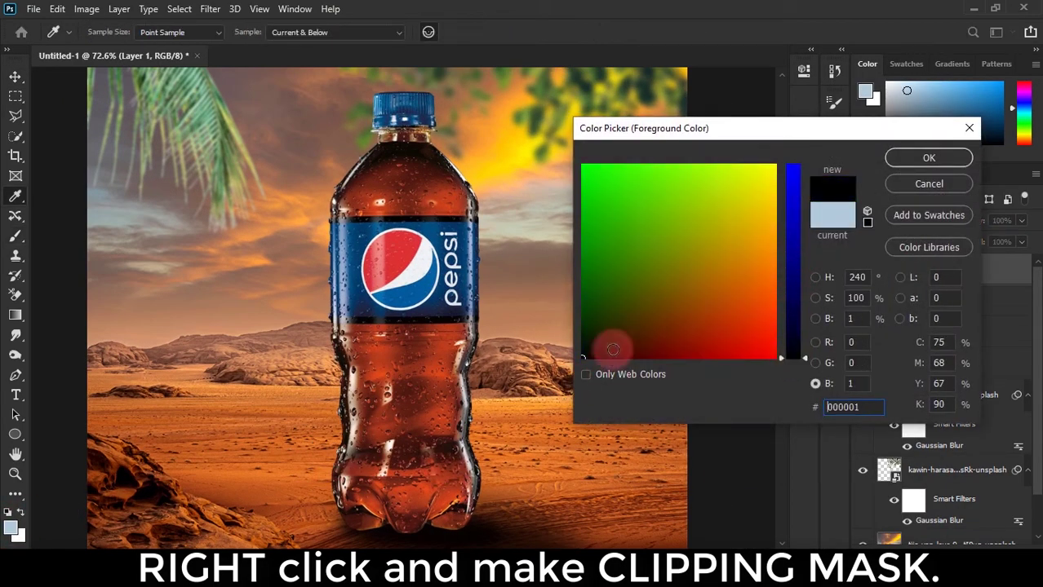
{"action": "key", "text": "Return"}
Step: Try a dark shadow stroke at the bottle's lower right, then undo it
{"action": "scroll", "coordinate": [459, 386], "scroll_direction": "down", "scroll_amount": 2}
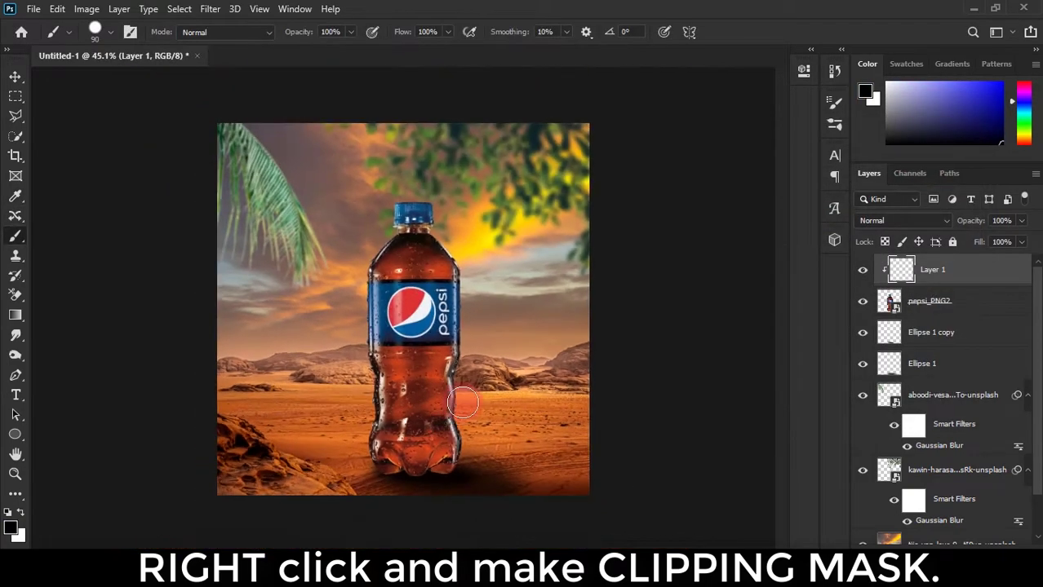
{"action": "scroll", "coordinate": [448, 526], "scroll_direction": "up", "scroll_amount": 3}
{"action": "scroll", "coordinate": [448, 526], "scroll_direction": "down", "scroll_amount": 1}
{"action": "scroll", "coordinate": [501, 451], "scroll_direction": "up", "scroll_amount": 2}
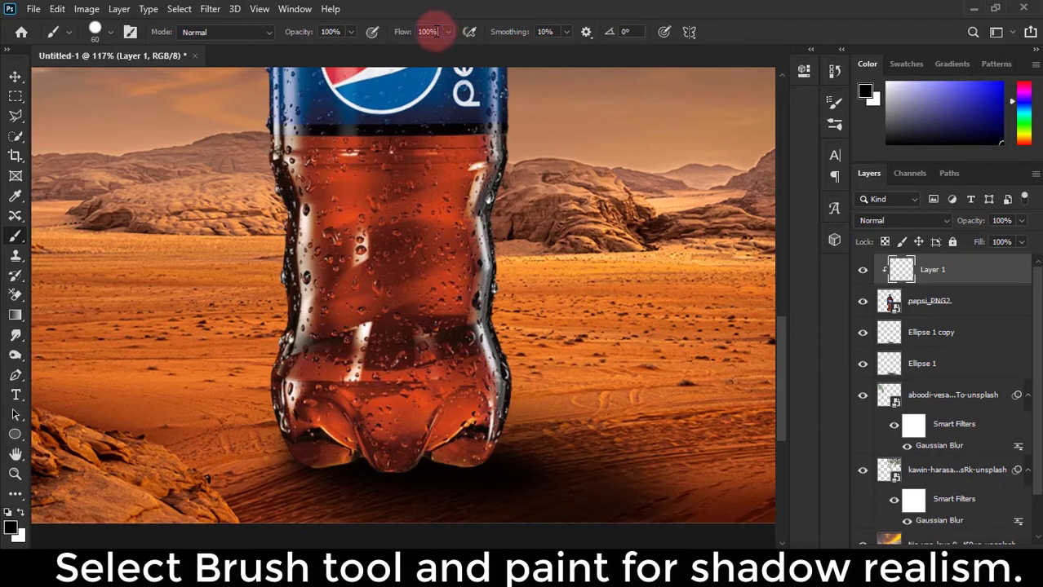
{"action": "scroll", "coordinate": [438, 507], "scroll_direction": "up", "scroll_amount": 2}
{"action": "left_click_drag", "start_coordinate": [438, 507], "coordinate": [525, 382]}
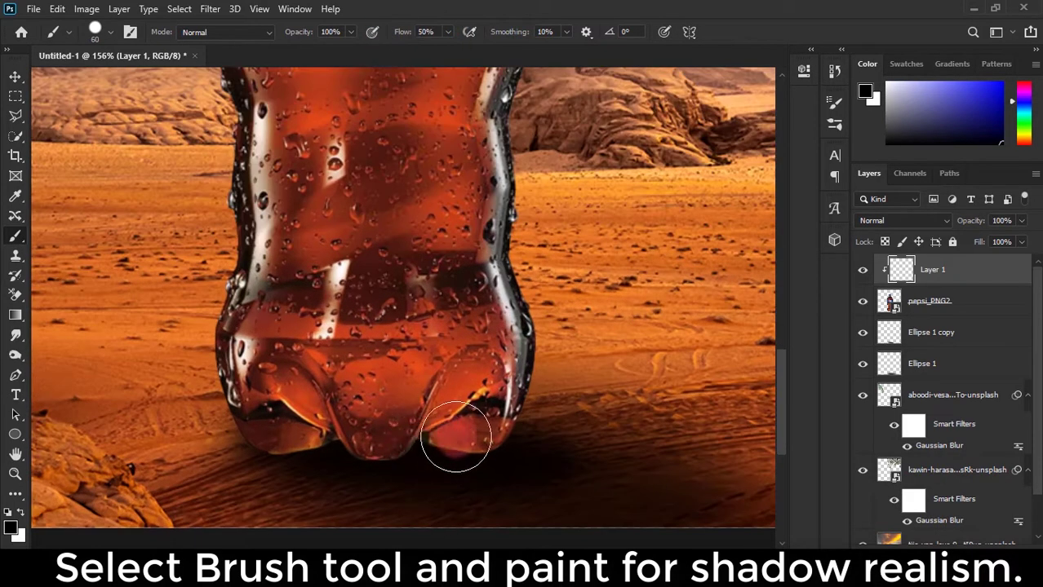
{"action": "key", "text": "ctrl+z"}
Step: Choose the Soft Round brush, test shading strokes at the base, and undo them
{"action": "right_click", "coordinate": [529, 367]}
{"action": "left_click", "coordinate": [561, 415]}
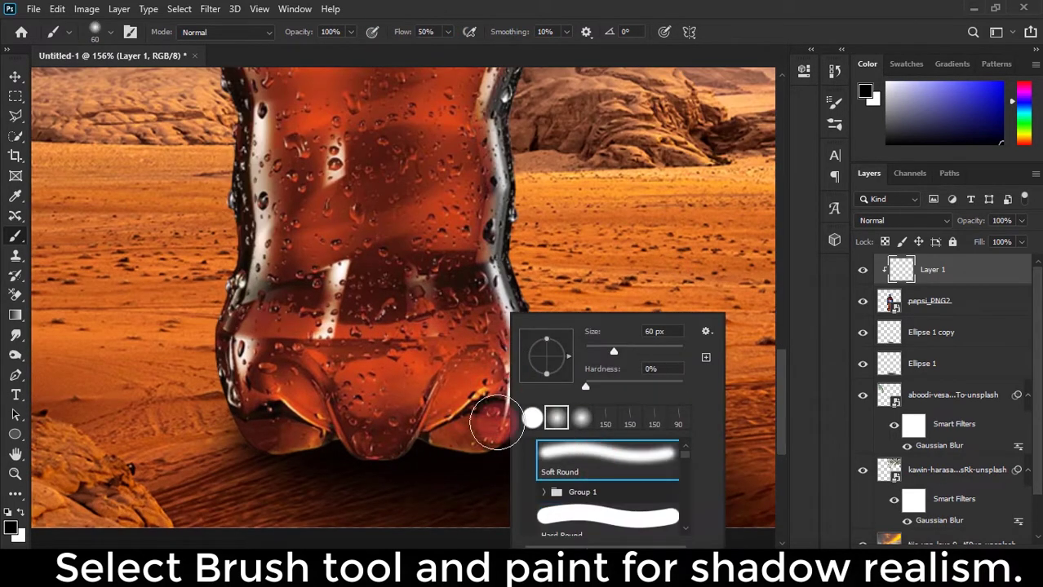
{"action": "key", "text": "Return"}
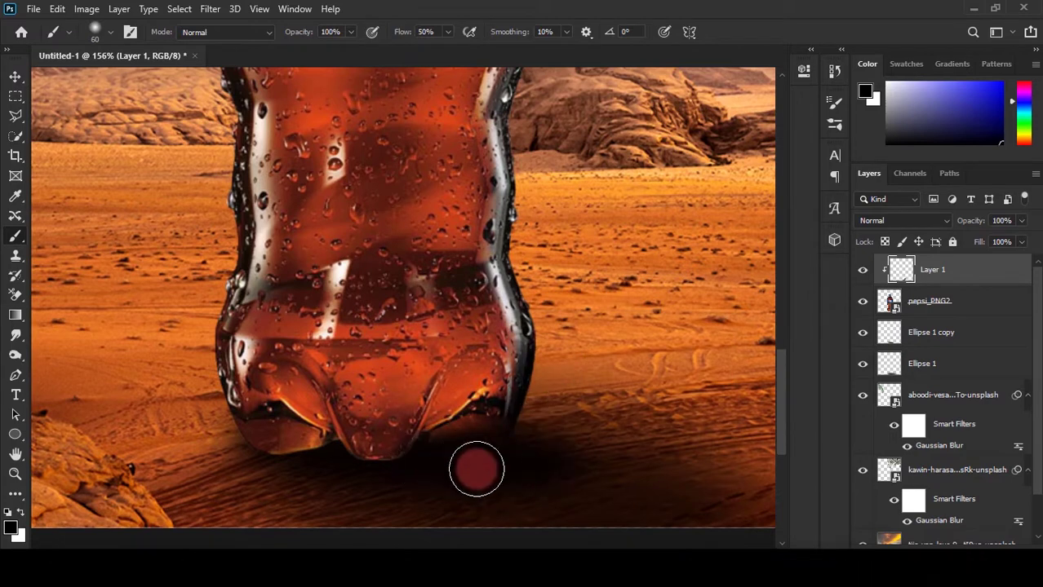
{"action": "scroll", "coordinate": [475, 447], "scroll_direction": "up", "scroll_amount": 1}
{"action": "left_click_drag", "start_coordinate": [478, 438], "coordinate": [477, 437]}
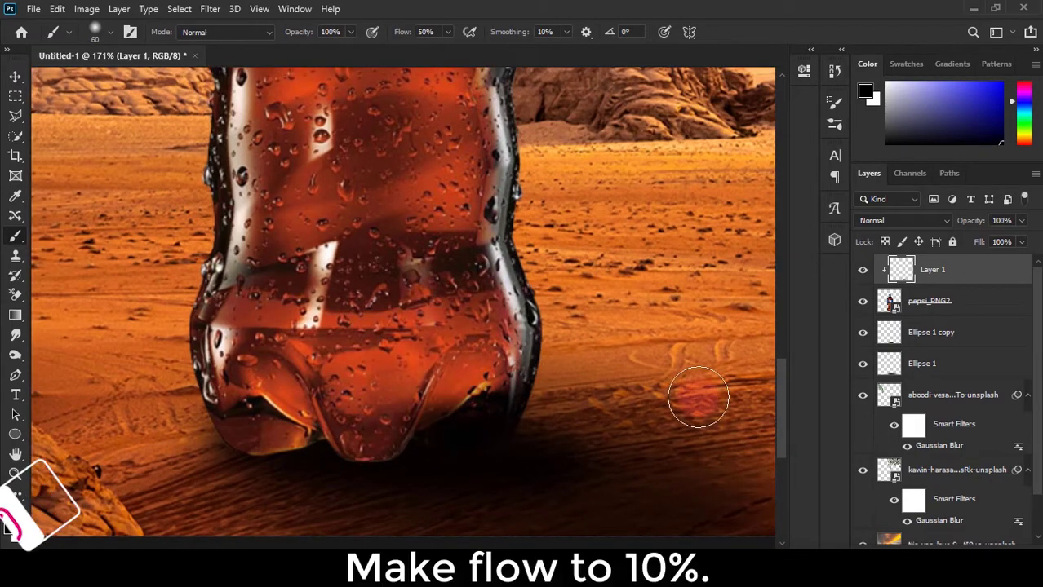
{"action": "left_click_drag", "start_coordinate": [414, 431], "coordinate": [328, 397]}
{"action": "key", "text": "ctrl+z"}
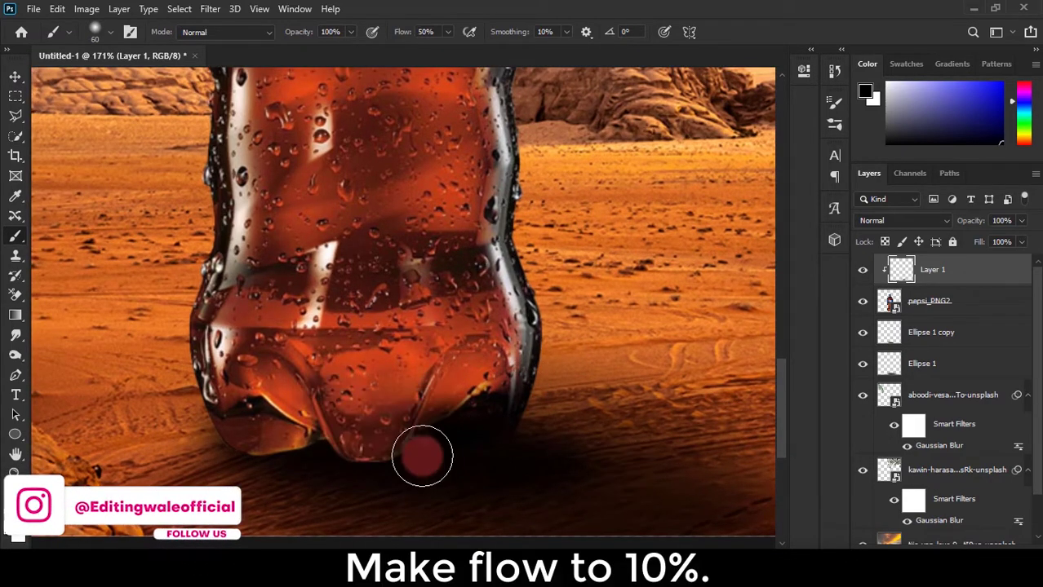
{"action": "key", "text": "ctrl+z"}
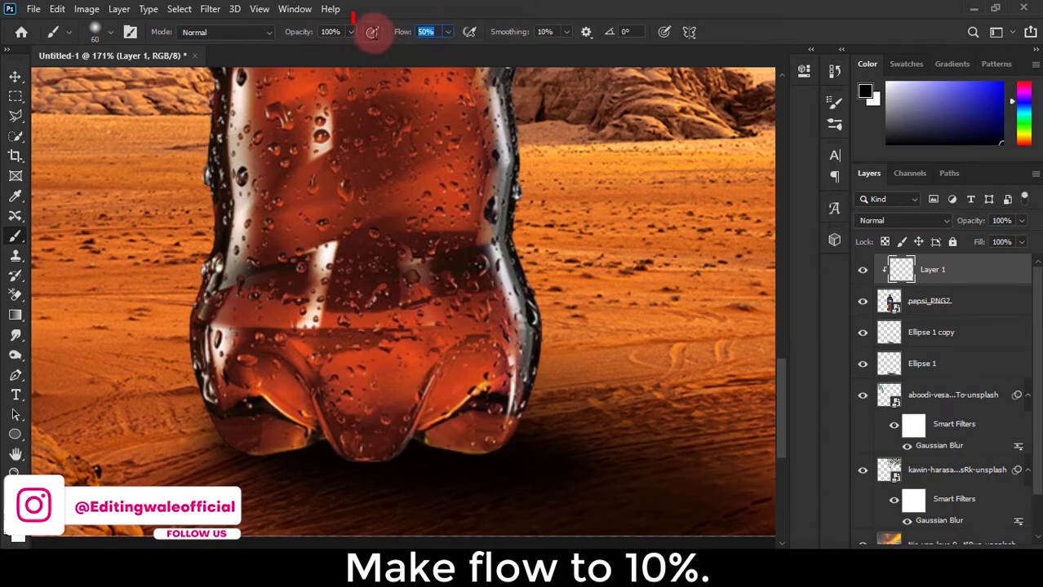
Step: Set brush flow to 10% and paint soft black shading along the bottle base
{"action": "type", "text": "10"}
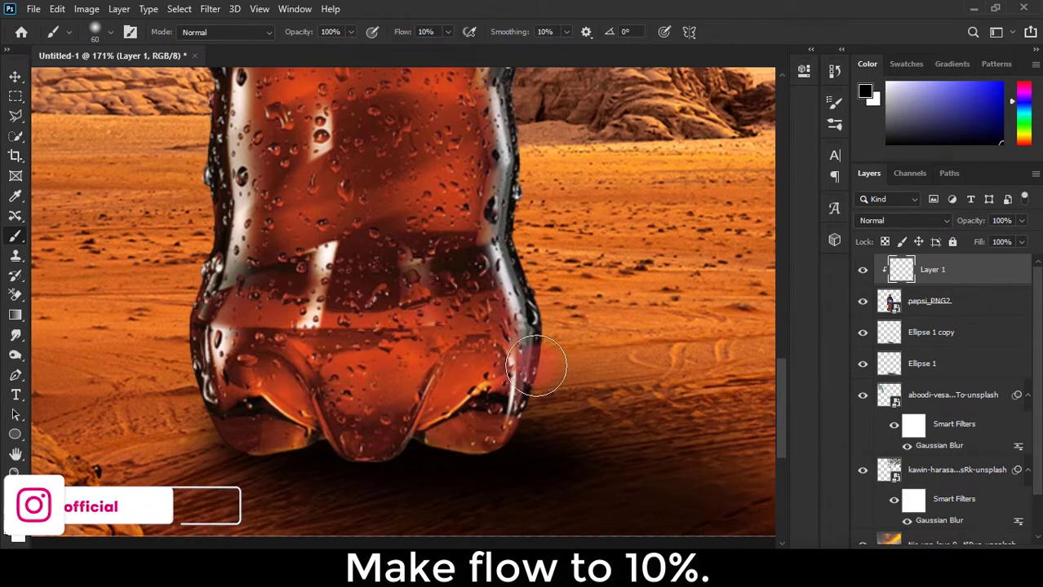
{"action": "mouse_move", "coordinate": [536, 367]}
{"action": "left_mouse_down"}
{"action": "mouse_move", "coordinate": [500, 426]}
{"action": "mouse_move", "coordinate": [438, 466]}
{"action": "mouse_move", "coordinate": [695, 477]}
{"action": "mouse_move", "coordinate": [418, 454]}
{"action": "mouse_move", "coordinate": [418, 472]}
{"action": "mouse_move", "coordinate": [293, 461]}
{"action": "mouse_move", "coordinate": [275, 430]}
{"action": "mouse_move", "coordinate": [400, 435]}
{"action": "left_mouse_up"}
{"action": "key", "text": "ctrl+0"}
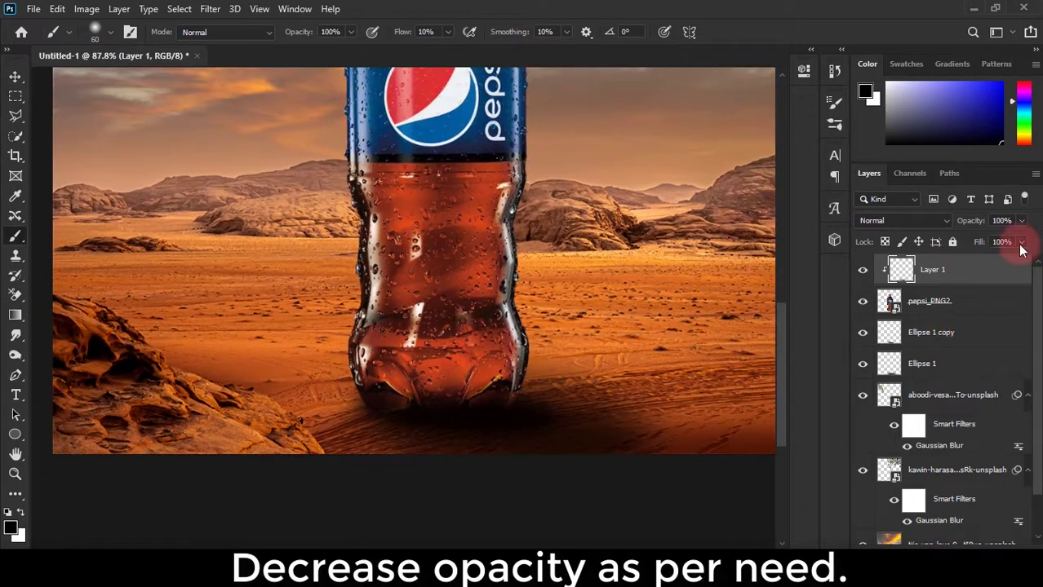
{"action": "scroll", "coordinate": [263, 333], "scroll_direction": "down", "scroll_amount": 5}
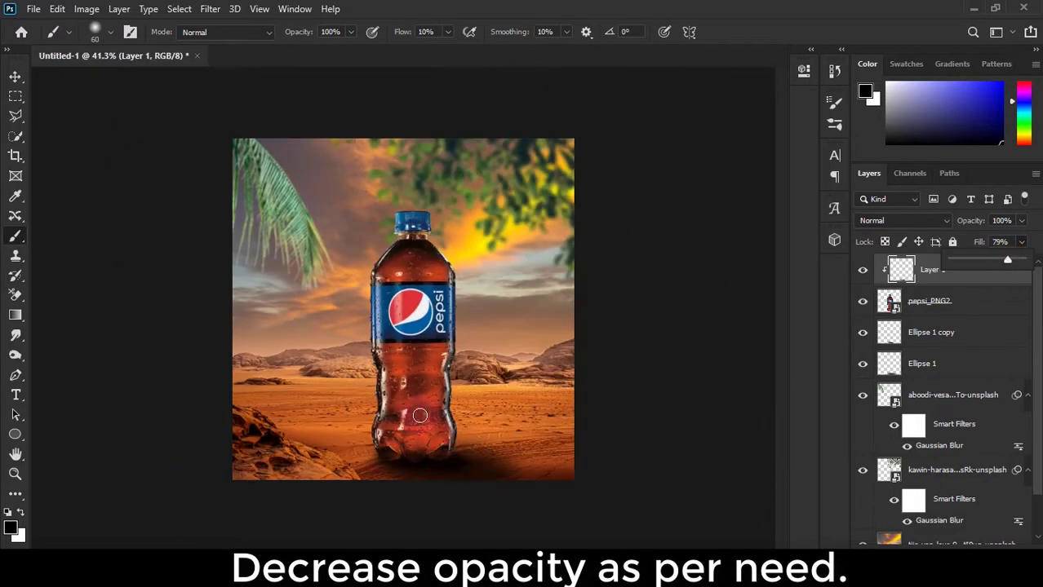
{"action": "scroll", "coordinate": [326, 333], "scroll_direction": "up", "scroll_amount": 3}
Step: Add a darkening Curves 1 adjustment above the bottle and invert its mask to black
{"action": "key", "text": "v"}
{"action": "left_click", "coordinate": [877, 302]}
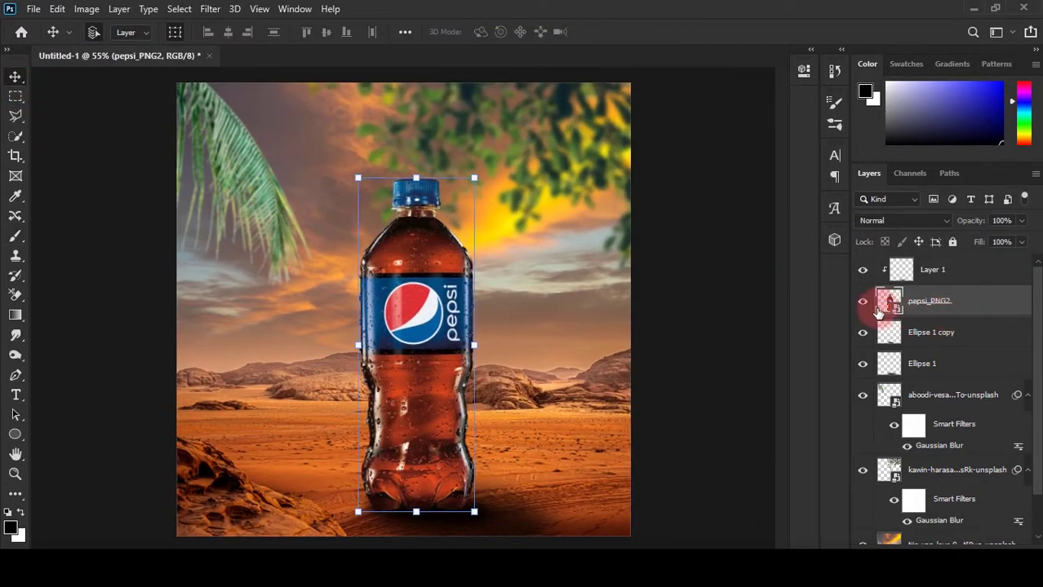
{"action": "scroll", "coordinate": [419, 256], "scroll_direction": "up", "scroll_amount": 1}
{"action": "scroll", "coordinate": [419, 256], "scroll_direction": "up", "scroll_amount": 1}
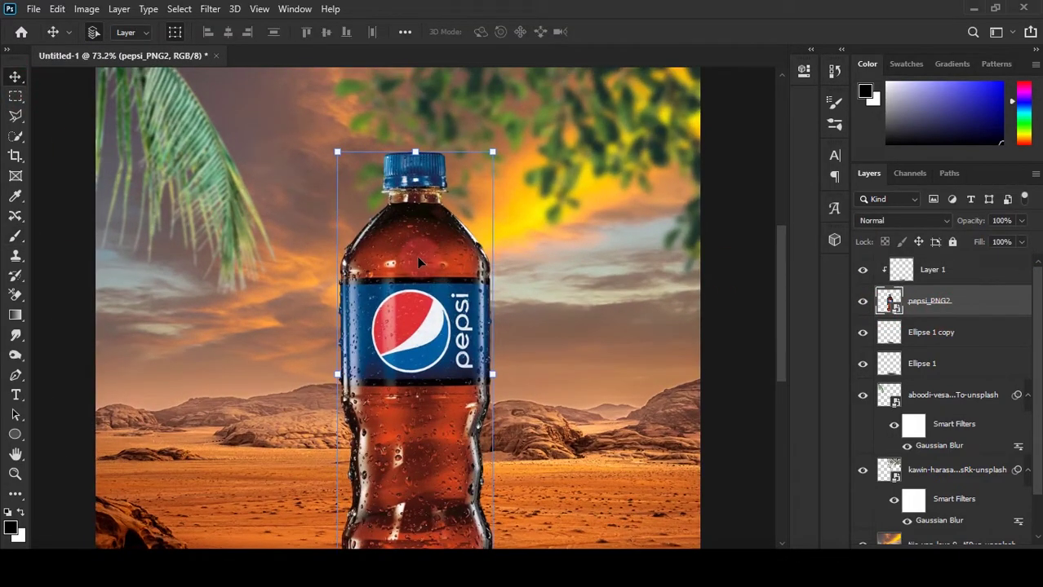
{"action": "left_click", "coordinate": [963, 543]}
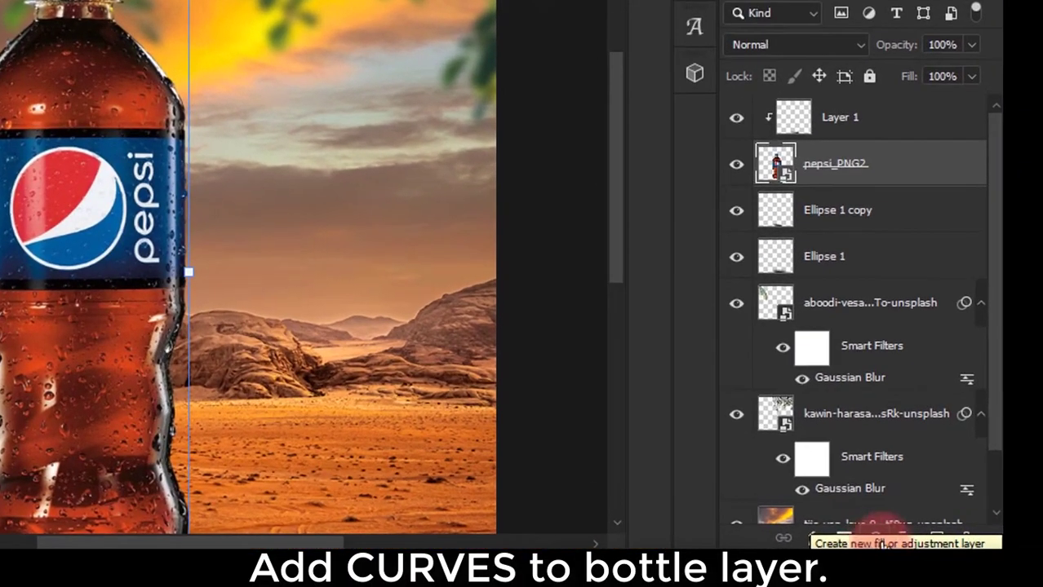
{"action": "left_click", "coordinate": [963, 545]}
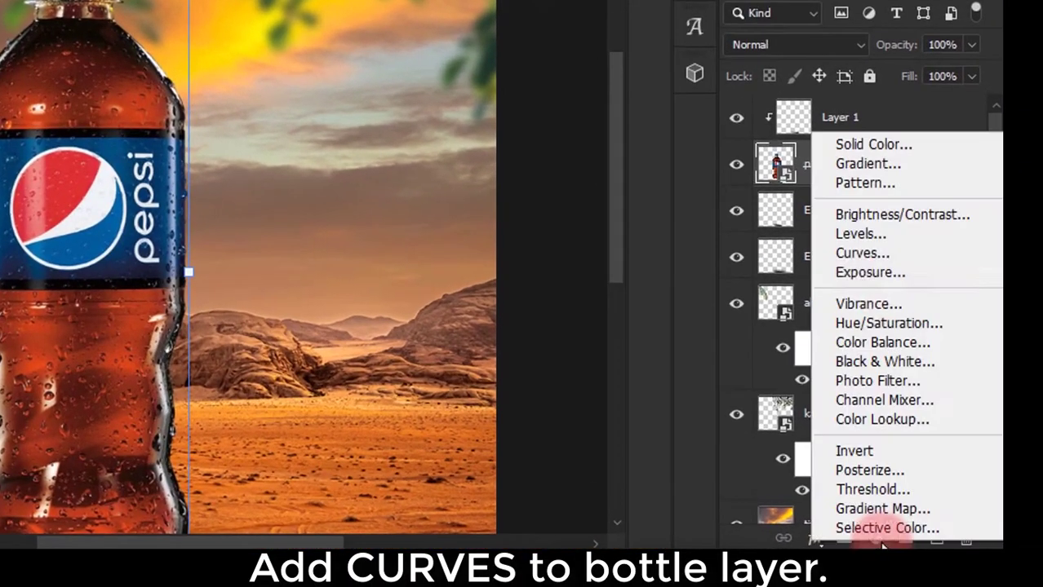
{"action": "left_click", "coordinate": [888, 262]}
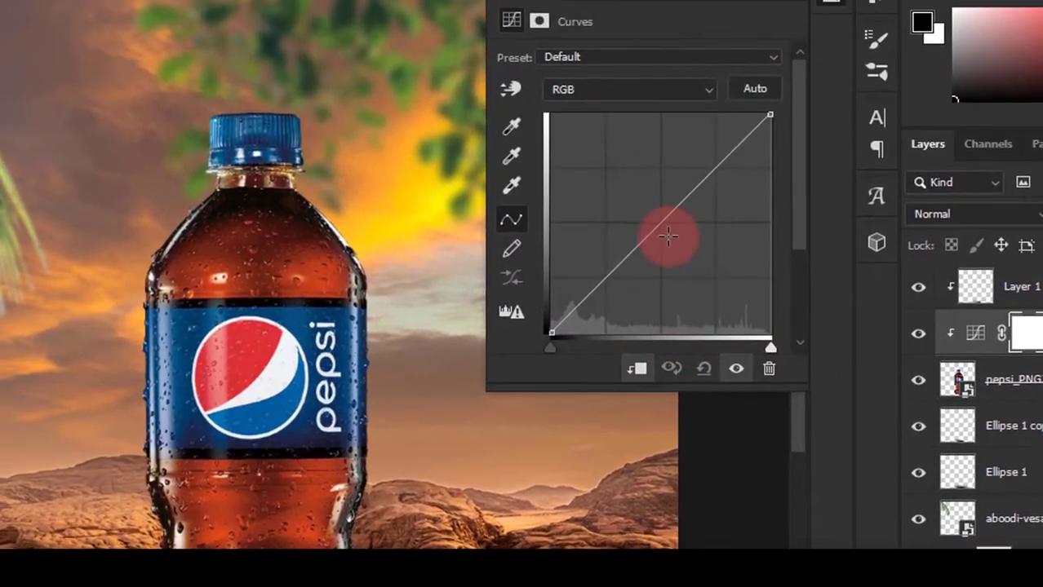
{"action": "mouse_move", "coordinate": [667, 237]}
{"action": "left_mouse_down"}
{"action": "mouse_move", "coordinate": [702, 304]}
{"action": "mouse_move", "coordinate": [726, 264]}
{"action": "mouse_move", "coordinate": [698, 292]}
{"action": "left_mouse_up"}
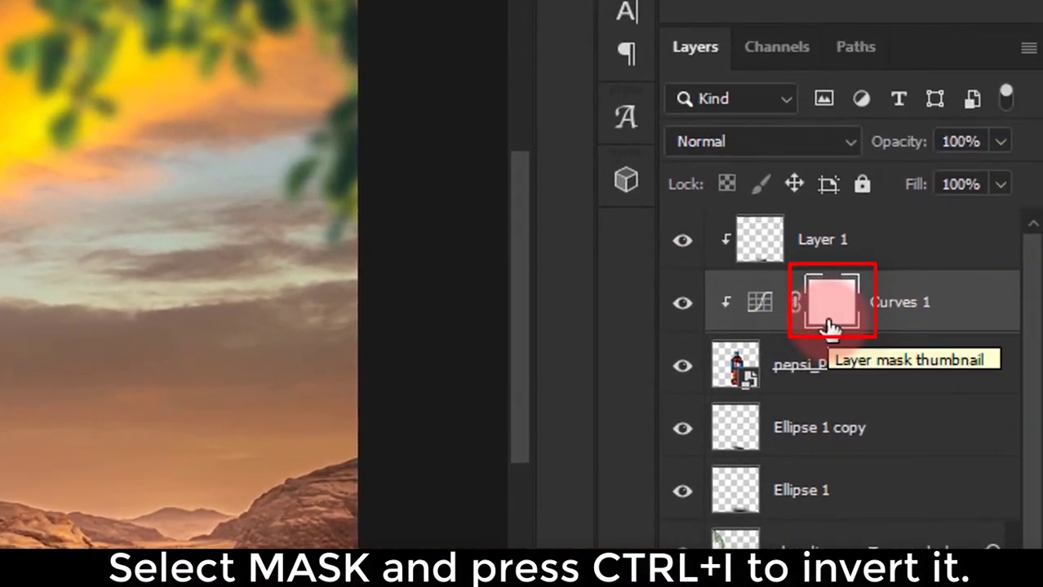
{"action": "key", "text": "ctrl+i"}
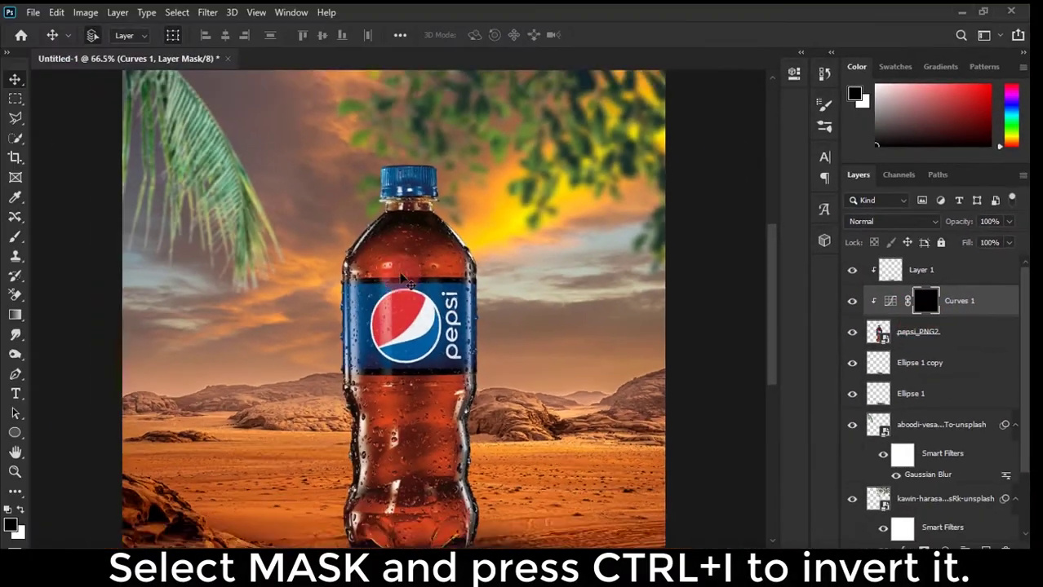
Step: Paint white on the Curves 1 mask along the bottle's right edge, enlarging the brush
{"action": "key", "text": "b"}
{"action": "scroll", "coordinate": [445, 326], "scroll_direction": "up", "scroll_amount": 5}
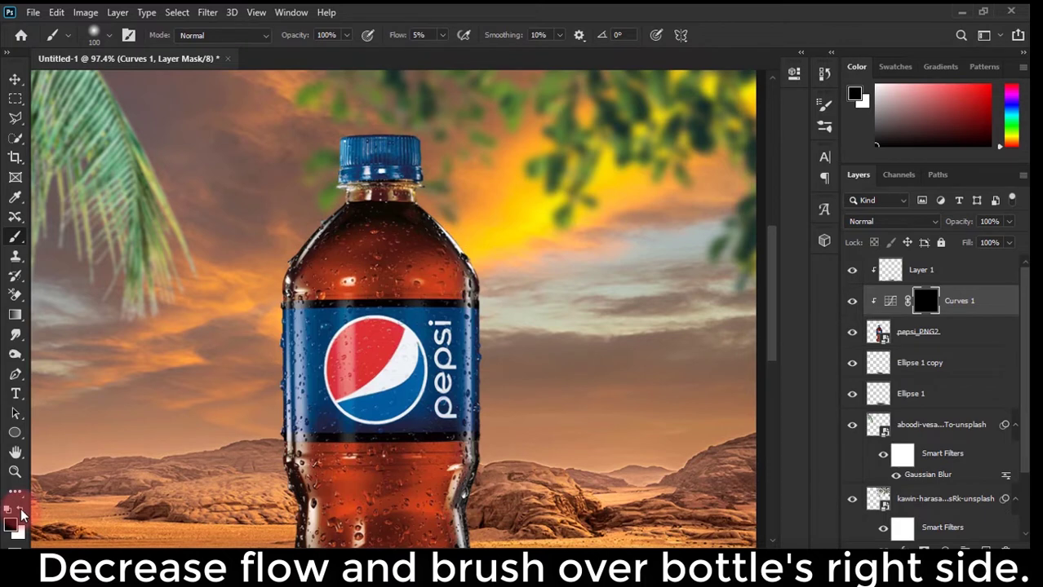
{"action": "key", "text": "x"}
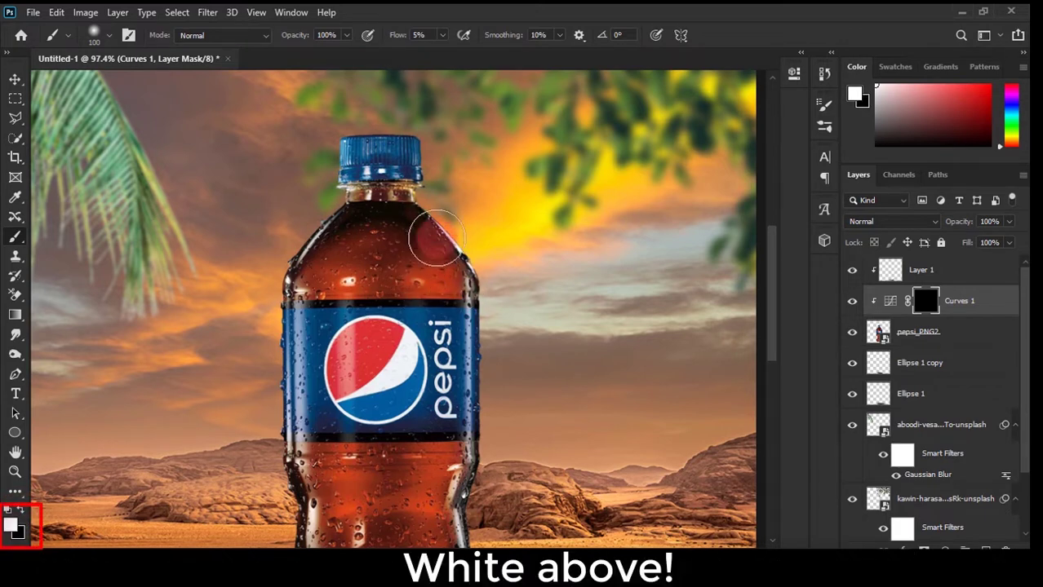
{"action": "mouse_move", "coordinate": [431, 233]}
{"action": "left_mouse_down"}
{"action": "mouse_move", "coordinate": [471, 425]}
{"action": "mouse_move", "coordinate": [455, 279]}
{"action": "left_mouse_up"}
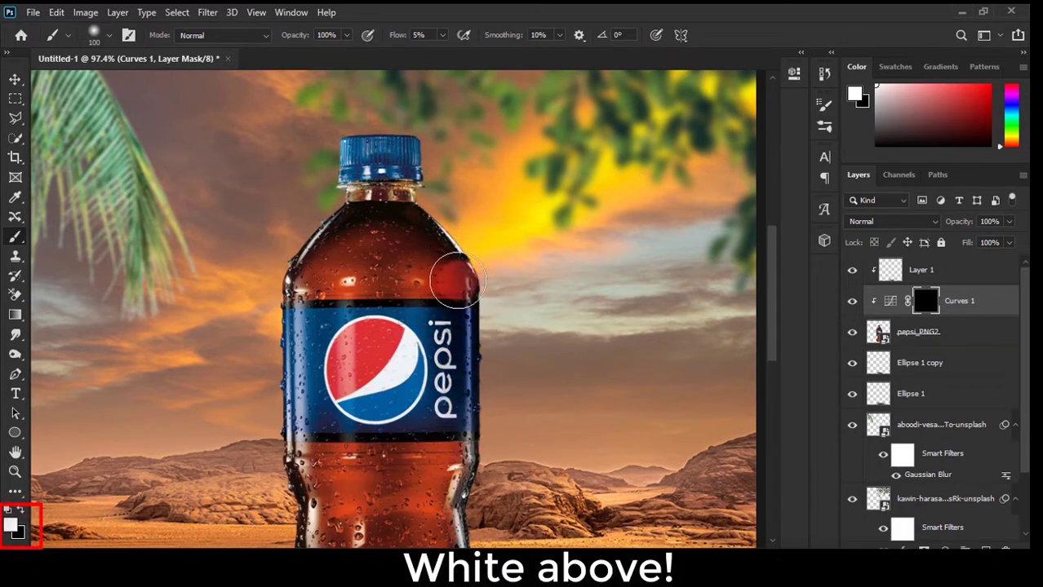
{"action": "left_click_drag", "start_coordinate": [420, 111], "coordinate": [431, 240]}
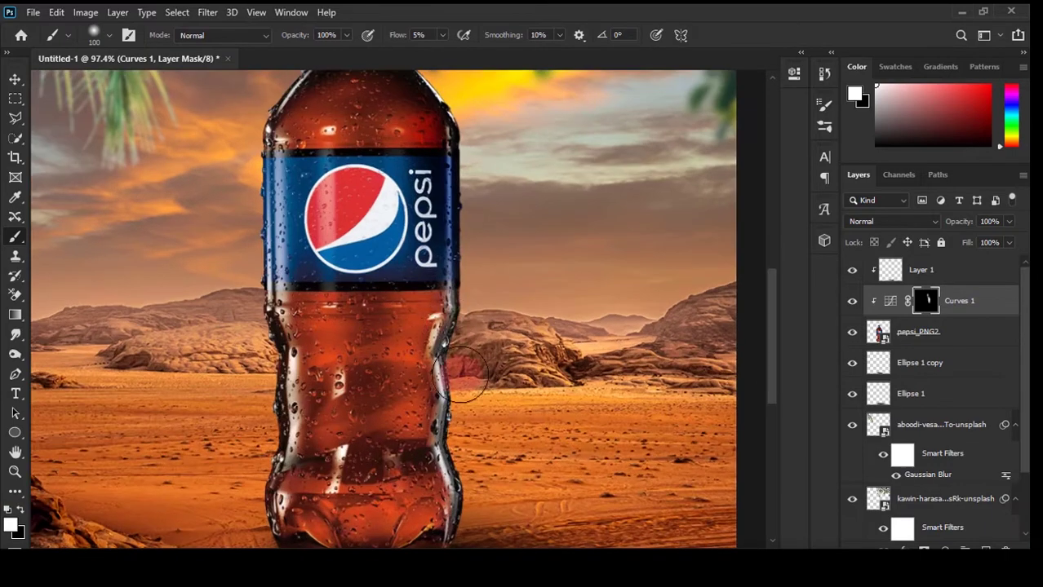
{"action": "mouse_move", "coordinate": [464, 372]}
{"action": "left_mouse_down"}
{"action": "mouse_move", "coordinate": [433, 372]}
{"action": "mouse_move", "coordinate": [426, 408]}
{"action": "mouse_move", "coordinate": [436, 389]}
{"action": "left_mouse_up"}
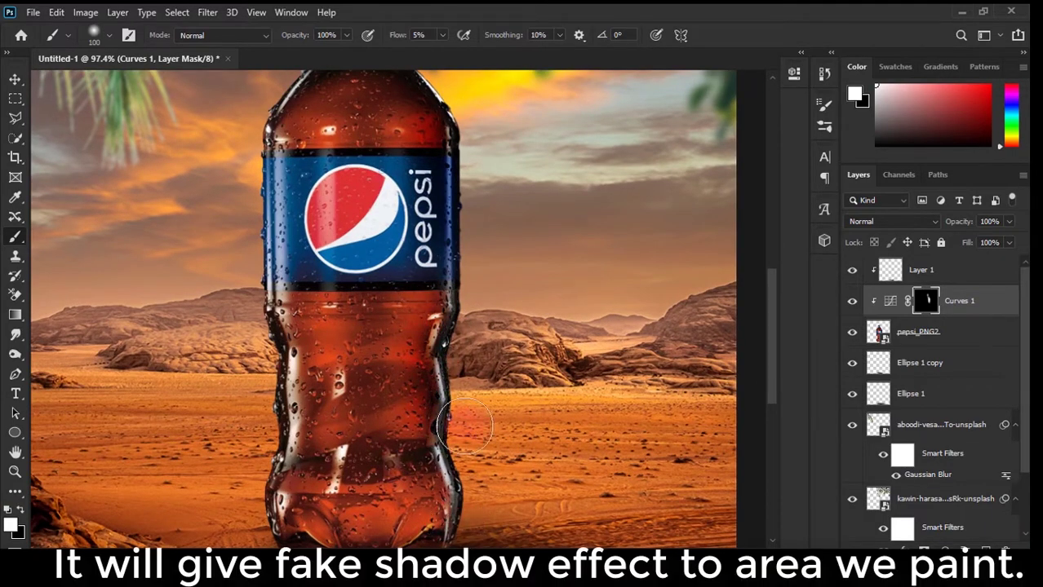
{"action": "scroll", "coordinate": [457, 457], "scroll_direction": "down", "scroll_amount": 1}
{"action": "key", "text": "]"}
{"action": "scroll", "coordinate": [443, 331], "scroll_direction": "down", "scroll_amount": 1}
{"action": "scroll", "coordinate": [424, 245], "scroll_direction": "up", "scroll_amount": 1}
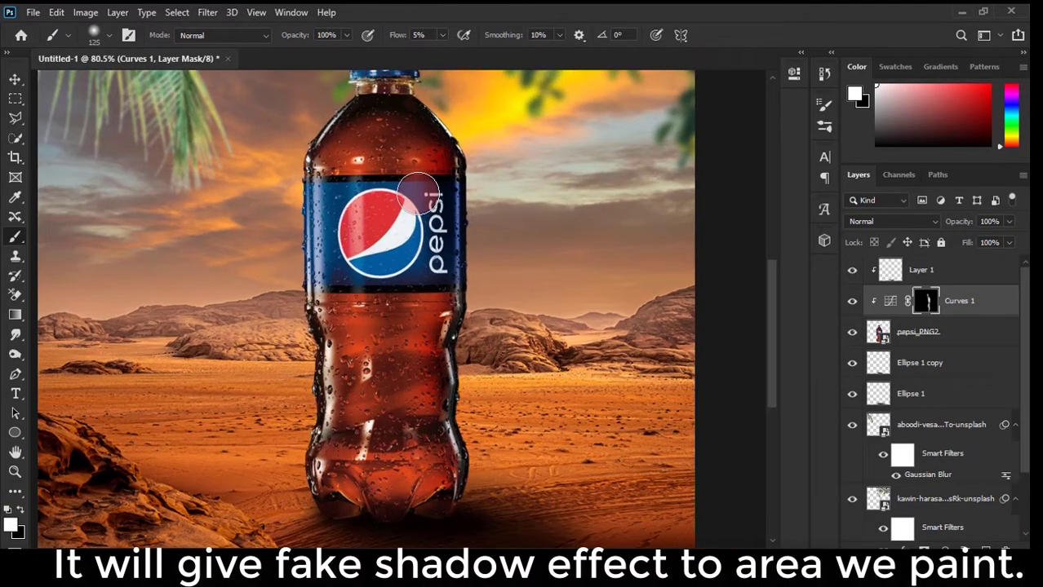
{"action": "key", "text": "]"}
{"action": "key", "text": "]"}
{"action": "scroll", "coordinate": [453, 367], "scroll_direction": "down", "scroll_amount": 2}
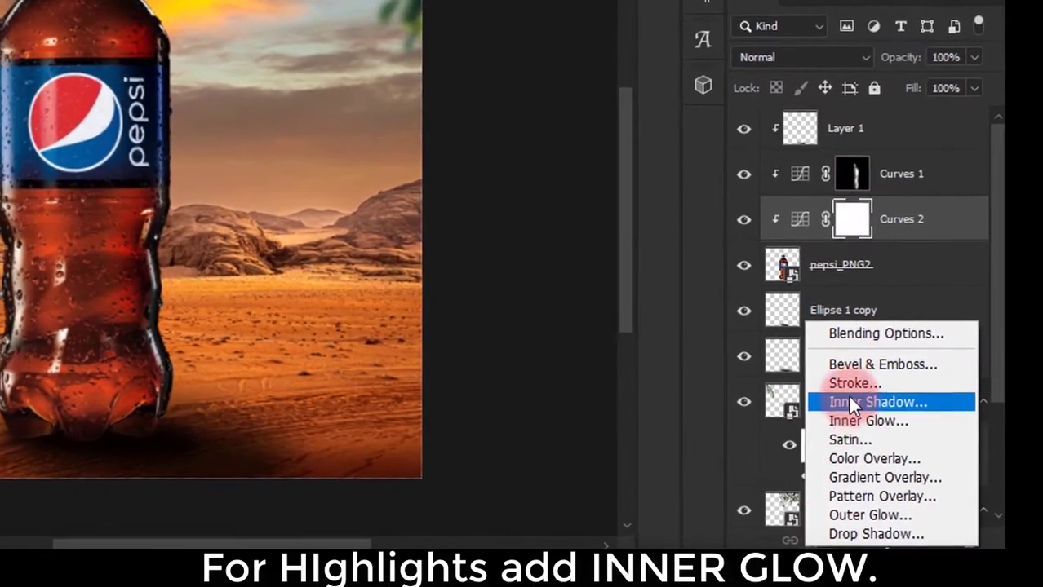
Step: Give the bottle an Inner Glow: #f7c000, Color Dodge, Choke 0, Size 207 px
{"action": "left_click", "coordinate": [885, 333]}
{"action": "left_click", "coordinate": [287, 259]}
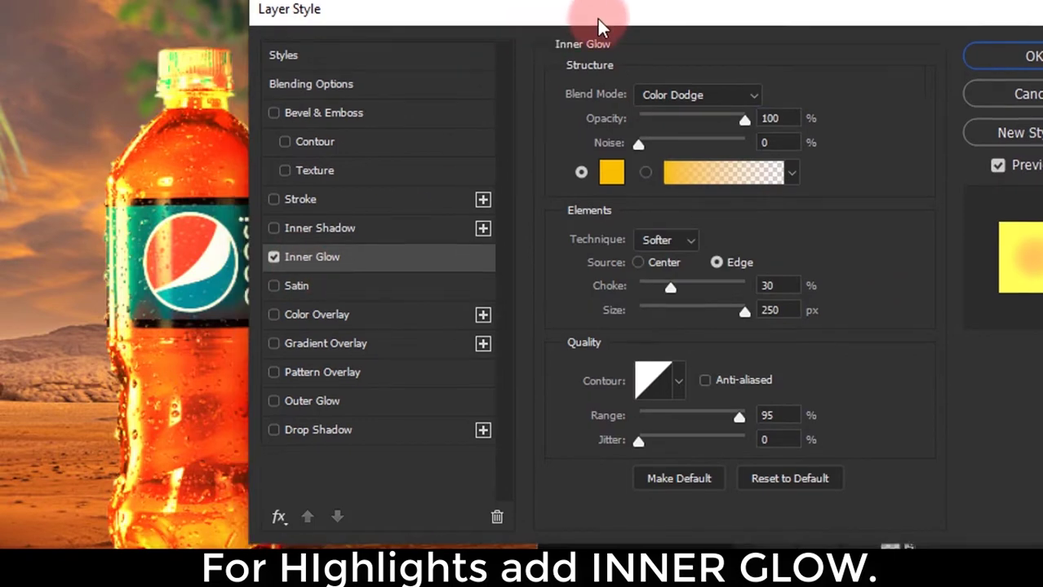
{"action": "left_click", "coordinate": [611, 172]}
{"action": "left_click", "coordinate": [832, 467]}
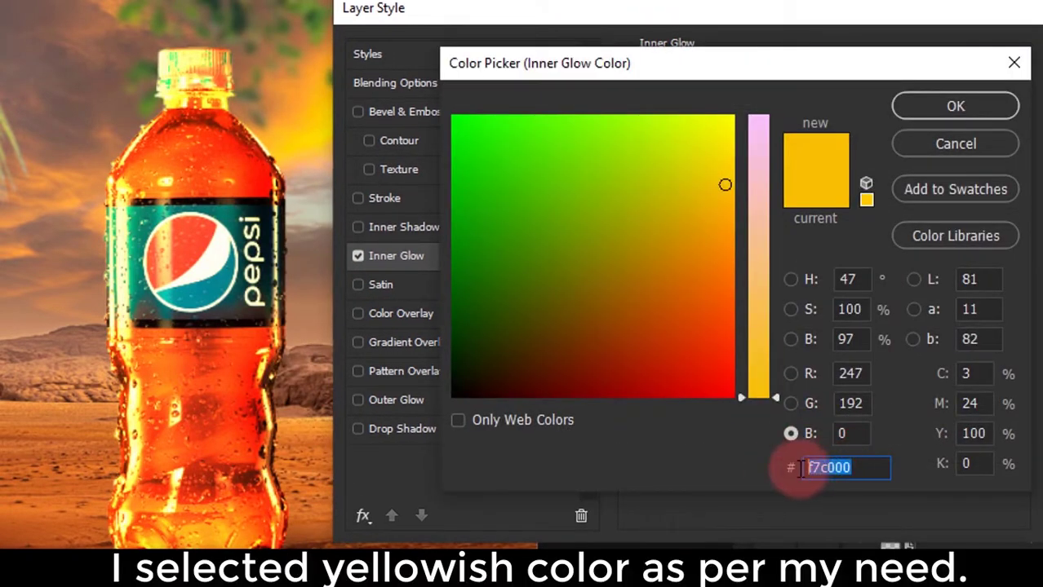
{"action": "left_click", "coordinate": [951, 109]}
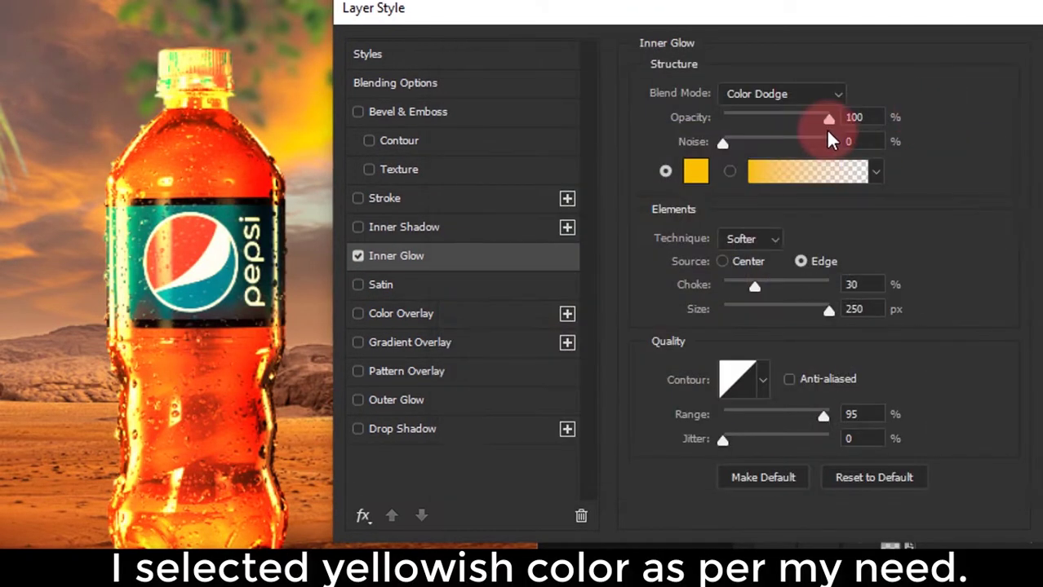
{"action": "left_click", "coordinate": [781, 96]}
{"action": "left_click", "coordinate": [783, 294]}
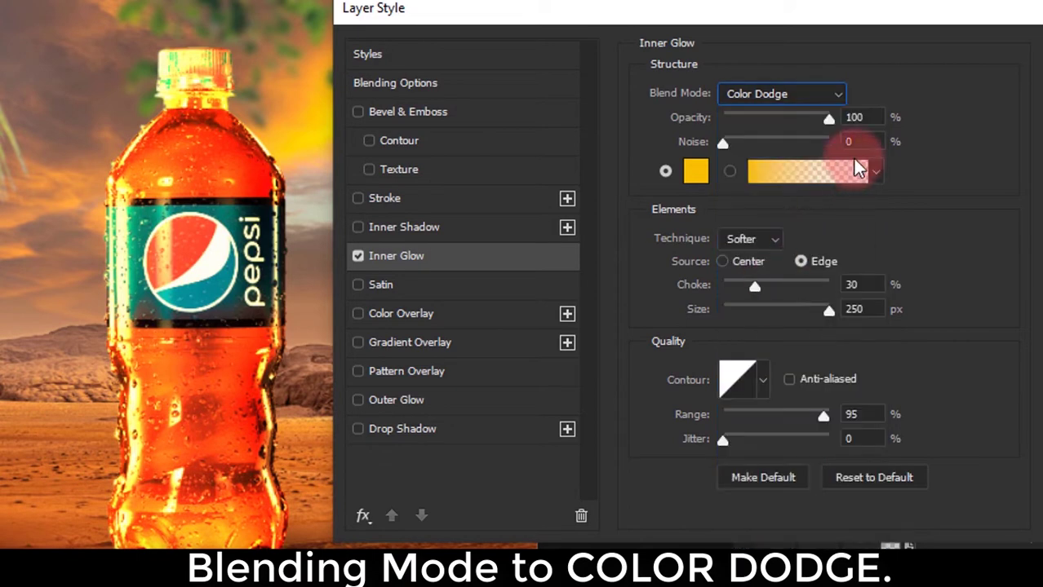
{"action": "left_click_drag", "start_coordinate": [754, 284], "coordinate": [728, 280]}
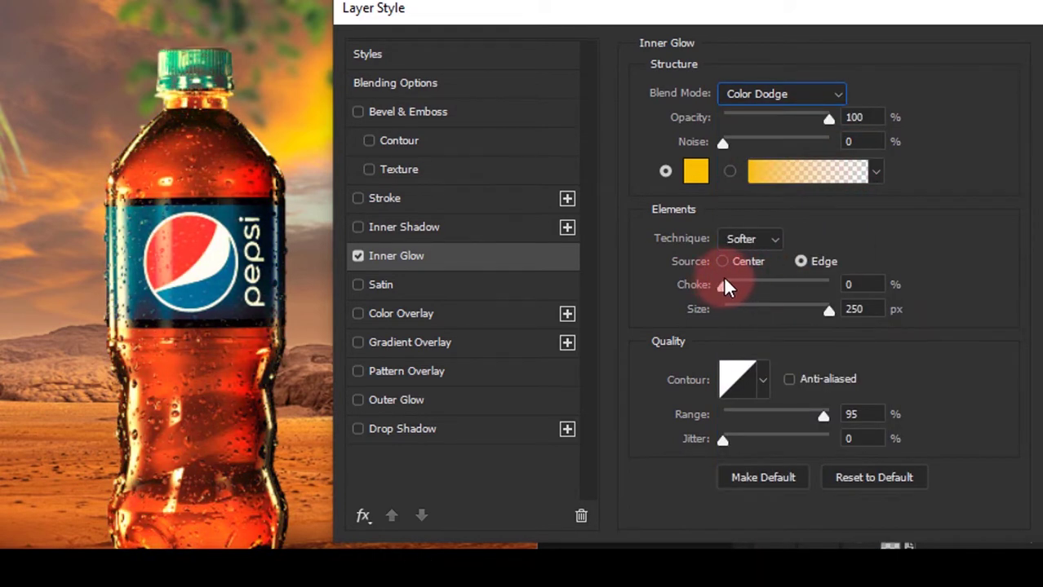
{"action": "left_click_drag", "start_coordinate": [830, 318], "coordinate": [810, 318]}
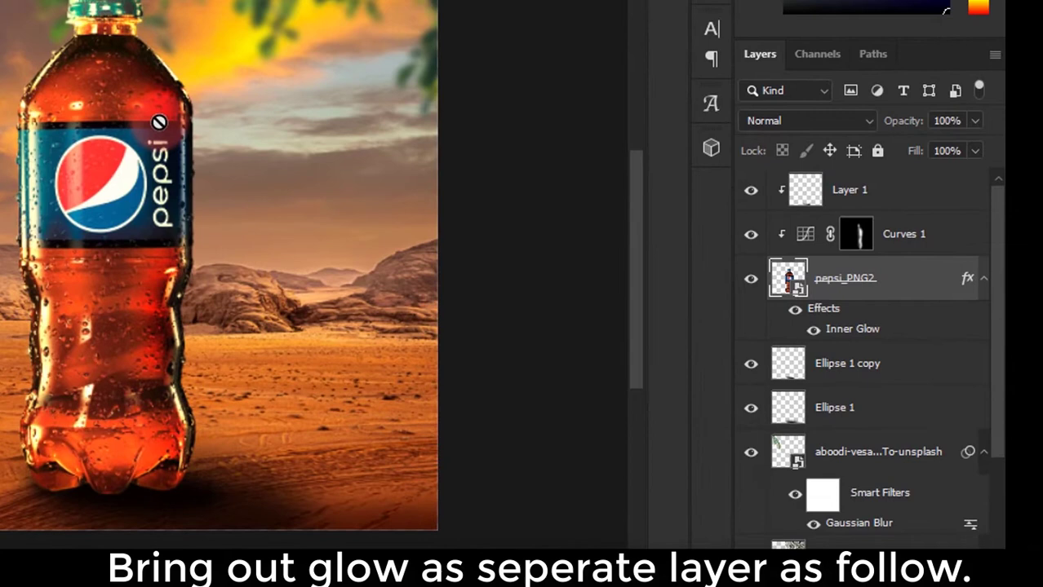
{"action": "left_click", "coordinate": [489, 270]}
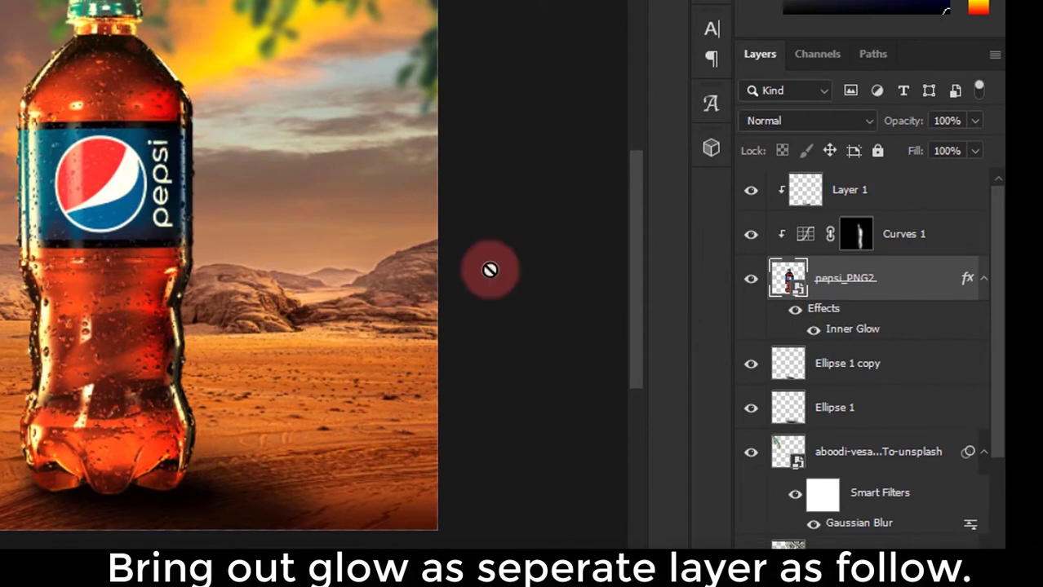
Step: Convert the inner glow effect into its own layer and hide it to compare
{"action": "right_click", "coordinate": [848, 339]}
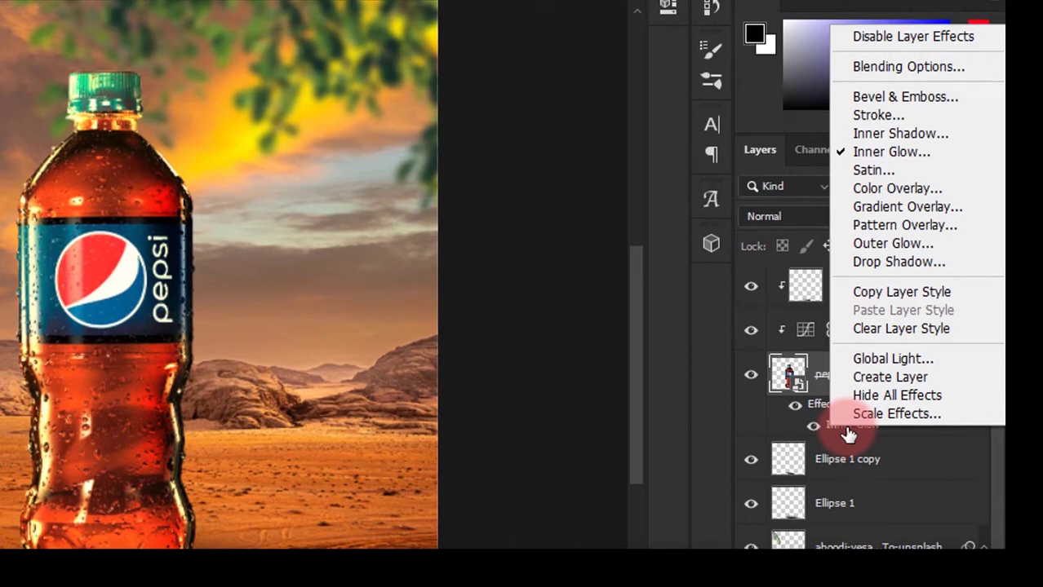
{"action": "left_click", "coordinate": [872, 379]}
{"action": "left_click", "coordinate": [164, 220]}
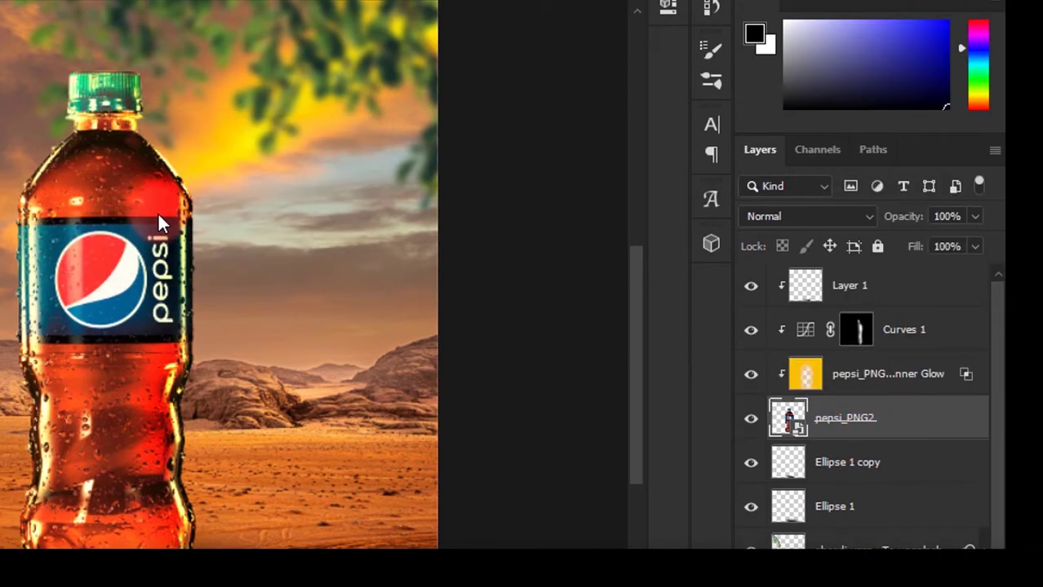
{"action": "left_click", "coordinate": [750, 375]}
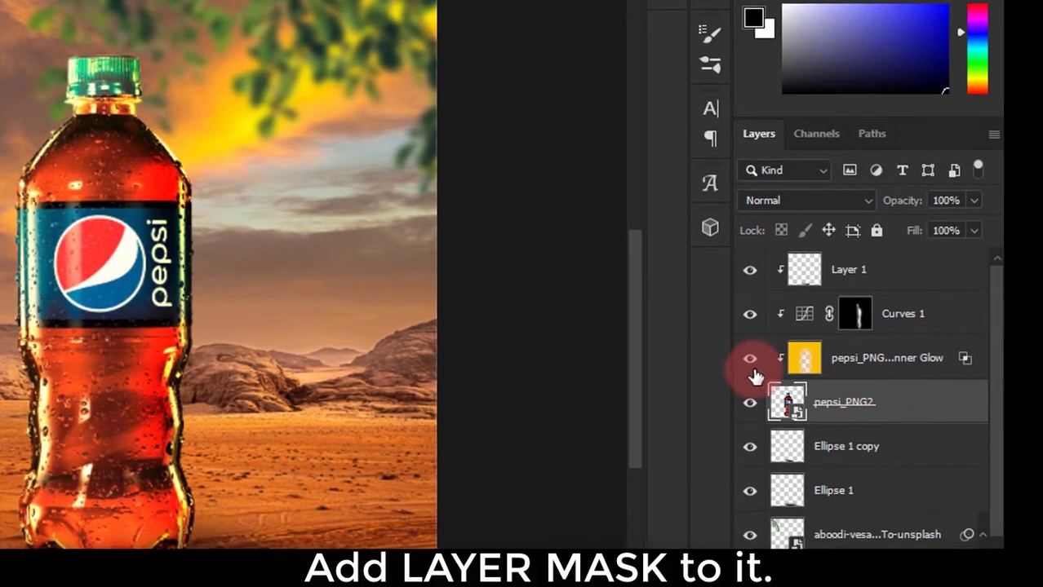
Step: Mask the glow layer, invert the mask, and paint the glow back along the bottle's left edge
{"action": "left_click", "coordinate": [803, 377]}
{"action": "left_click", "coordinate": [844, 540]}
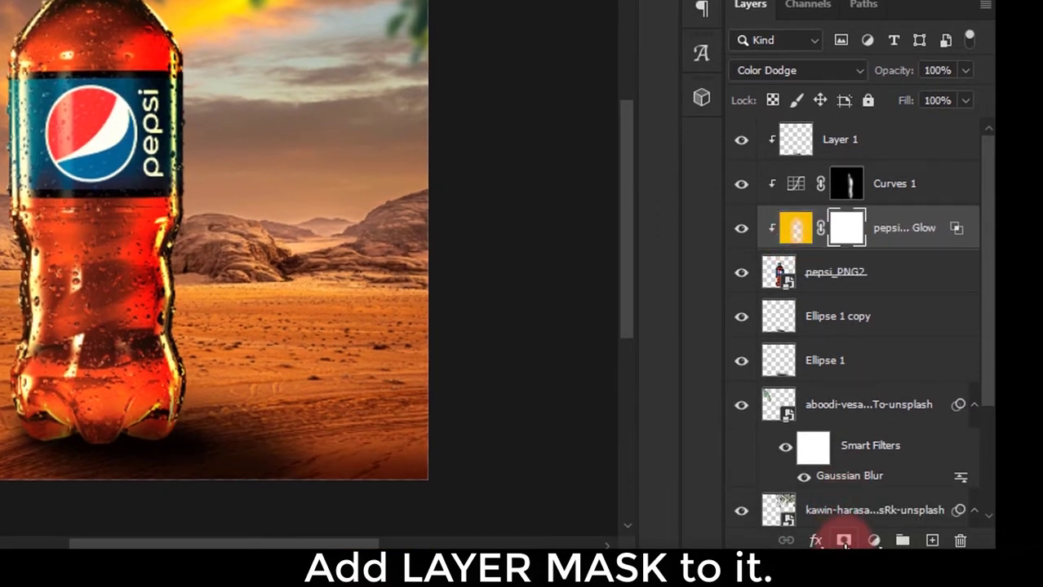
{"action": "left_click", "coordinate": [843, 235]}
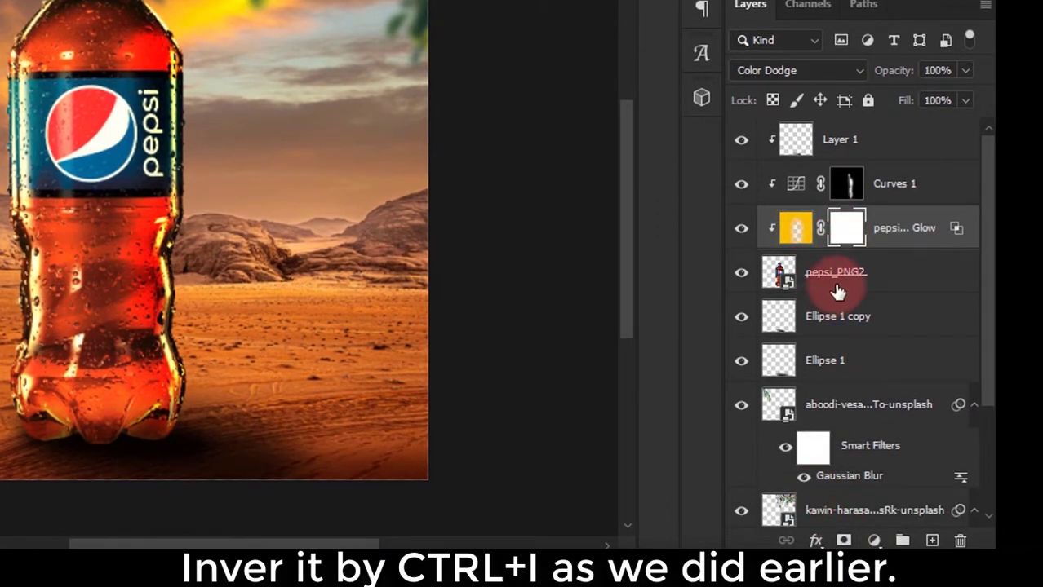
{"action": "key", "text": "ctrl+i"}
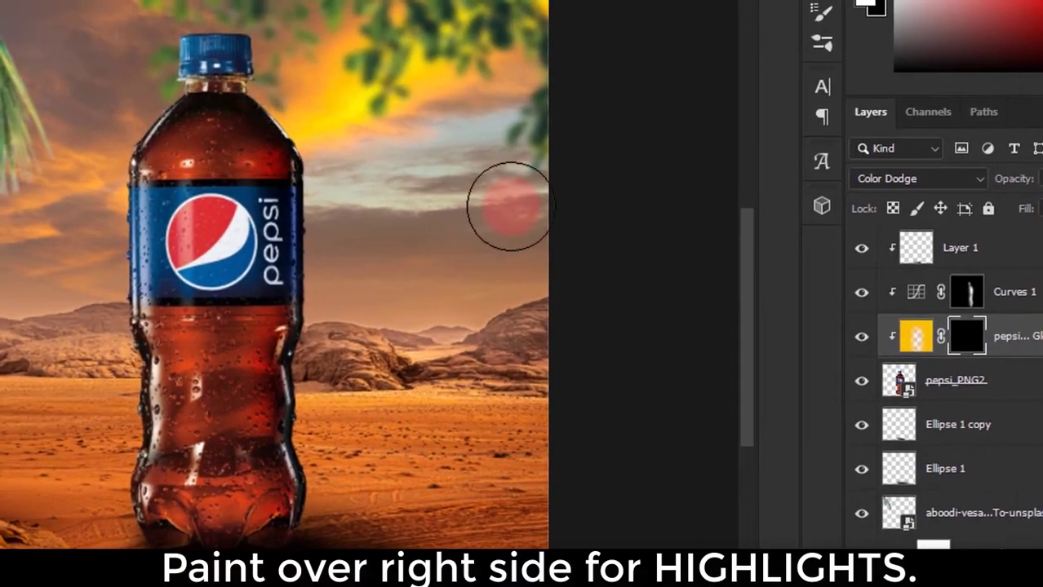
{"action": "left_click", "coordinate": [860, 297]}
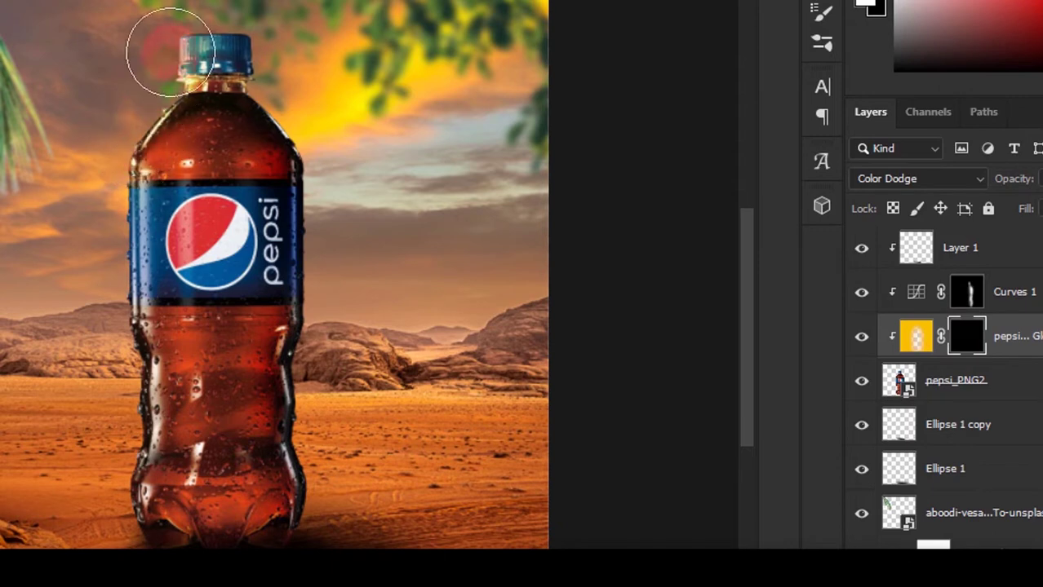
{"action": "mouse_move", "coordinate": [146, 254]}
{"action": "left_mouse_down"}
{"action": "mouse_move", "coordinate": [205, 330]}
{"action": "mouse_move", "coordinate": [140, 233]}
{"action": "left_mouse_up"}
{"action": "scroll", "coordinate": [171, 396], "scroll_direction": "up", "scroll_amount": 1}
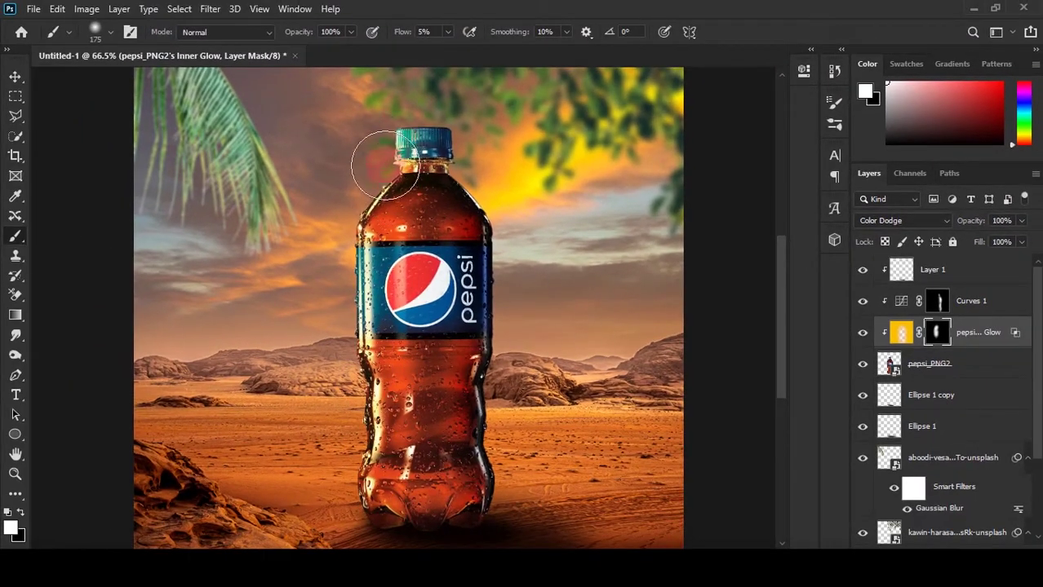
{"action": "scroll", "coordinate": [388, 276], "scroll_direction": "down", "scroll_amount": 1}
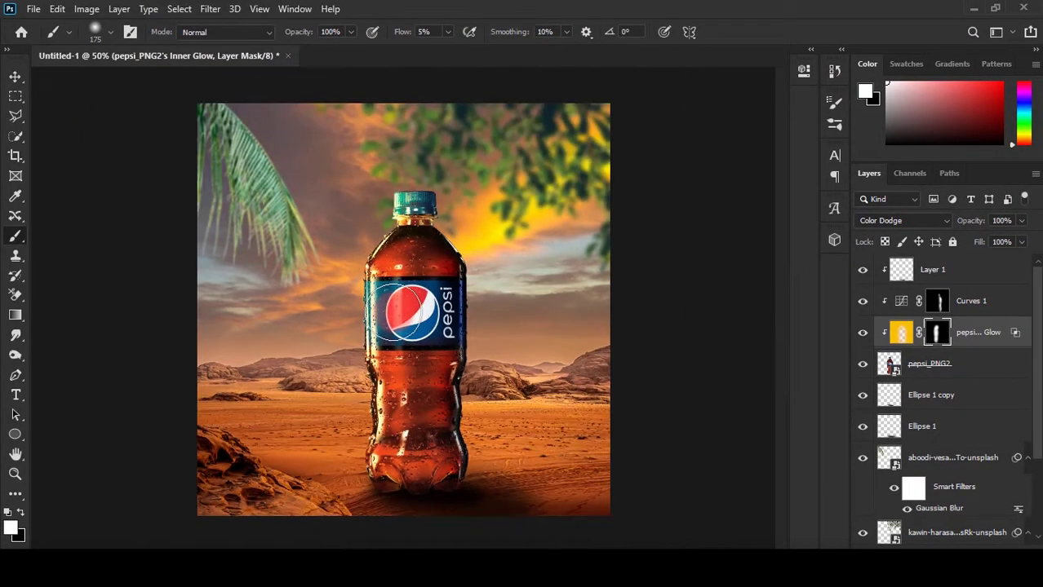
{"action": "scroll", "coordinate": [391, 282], "scroll_direction": "up", "scroll_amount": 2}
{"action": "scroll", "coordinate": [400, 290], "scroll_direction": "up", "scroll_amount": 1}
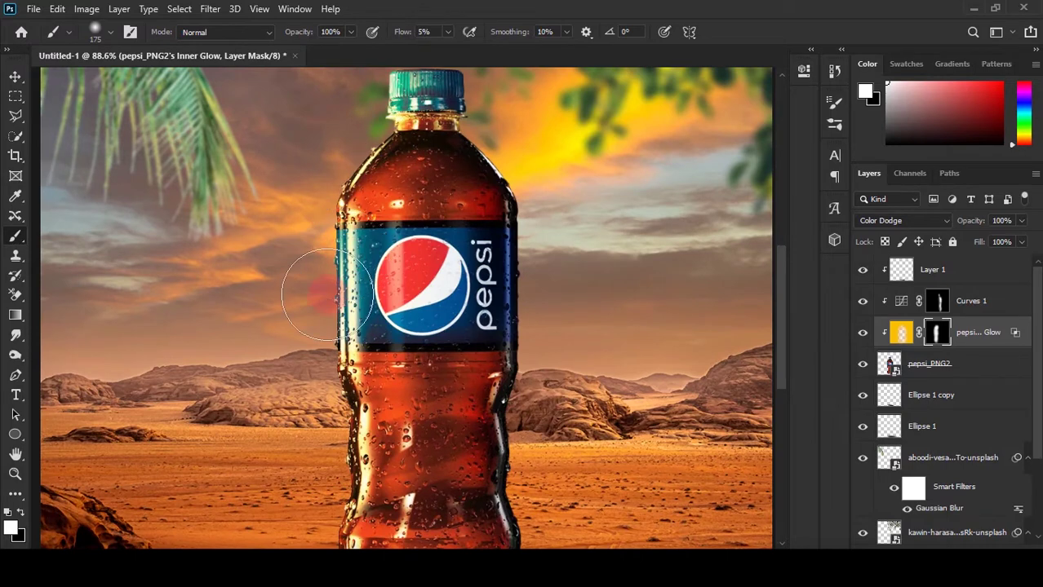
{"action": "scroll", "coordinate": [327, 293], "scroll_direction": "down", "scroll_amount": 5, "text": "alt"}
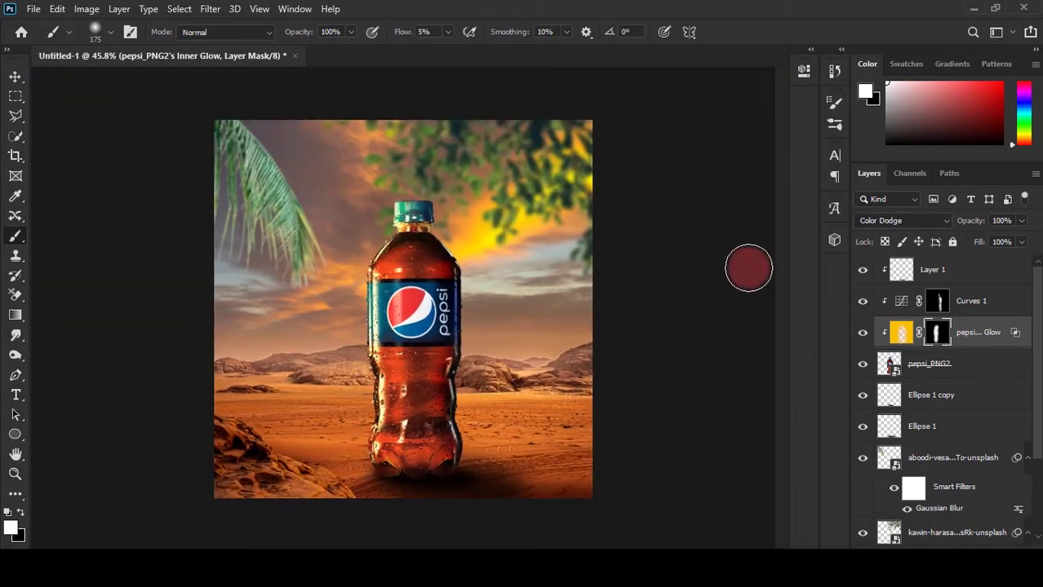
{"action": "left_click", "coordinate": [862, 332]}
{"action": "left_click", "coordinate": [862, 332]}
Step: Rename the glow layer 'left light' and Curves 1 'shadow', then open the File menu
{"action": "double_click", "coordinate": [985, 333]}
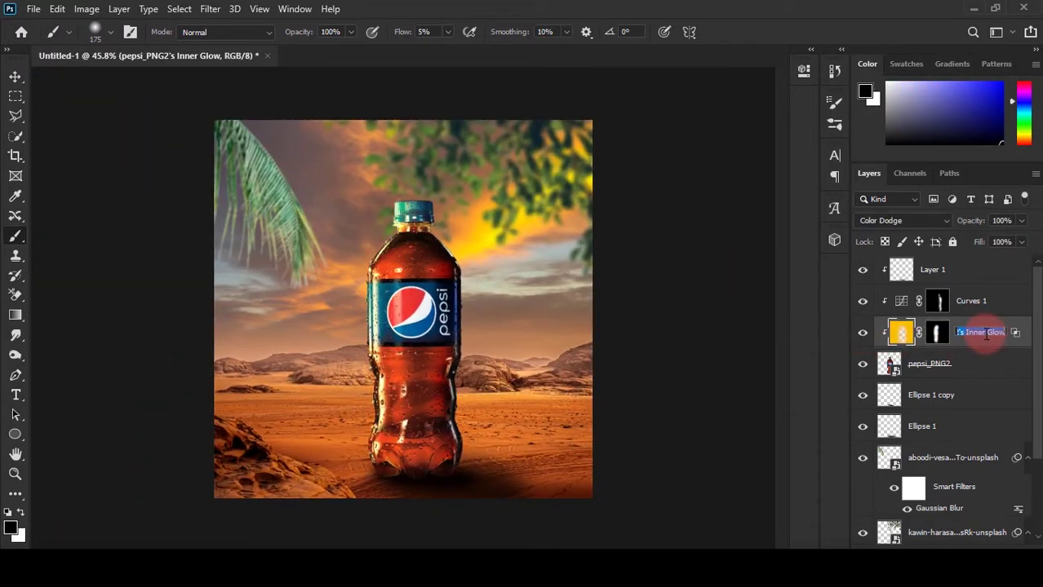
{"action": "left_click", "coordinate": [863, 302]}
{"action": "left_click", "coordinate": [862, 302]}
{"action": "double_click", "coordinate": [972, 301]}
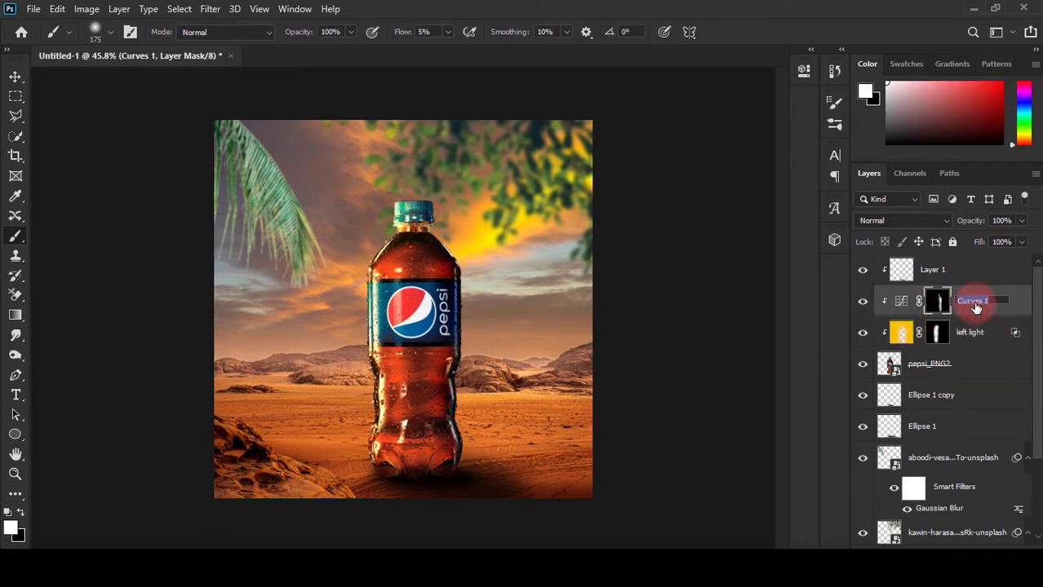
{"action": "type", "text": "shadow"}
{"action": "key", "text": "Return"}
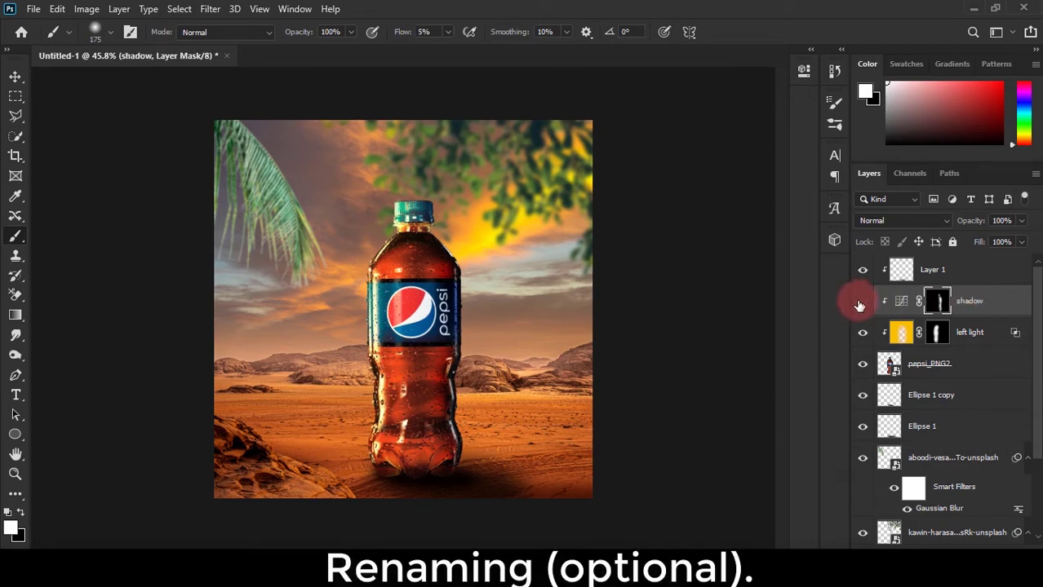
{"action": "left_click", "coordinate": [863, 302]}
{"action": "left_click", "coordinate": [862, 302]}
{"action": "left_click", "coordinate": [862, 332]}
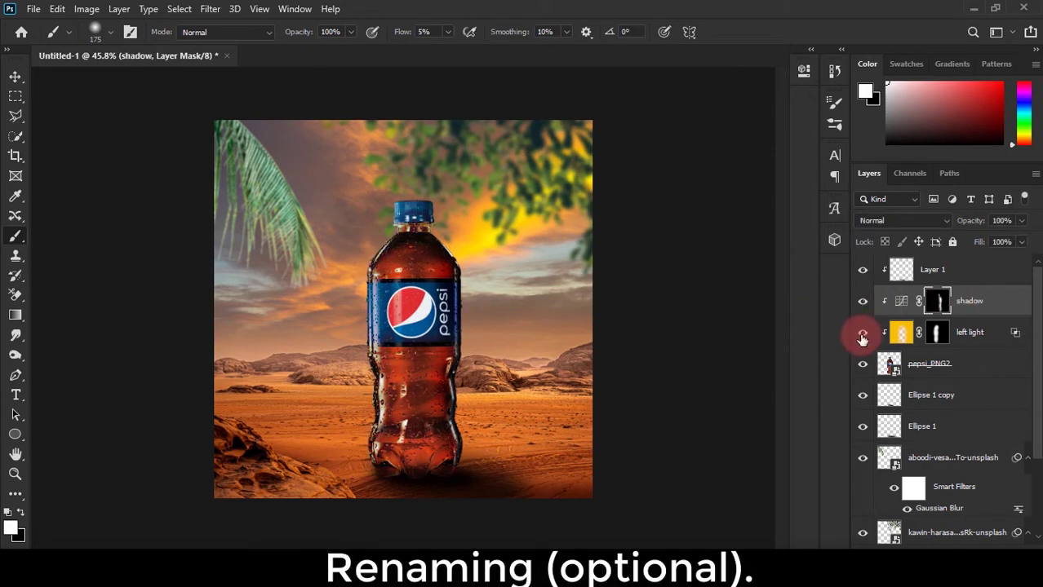
{"action": "left_click", "coordinate": [862, 332]}
{"action": "left_click", "coordinate": [34, 8]}
Step: Place the 4241195-light image into the composition
{"action": "left_click", "coordinate": [74, 311]}
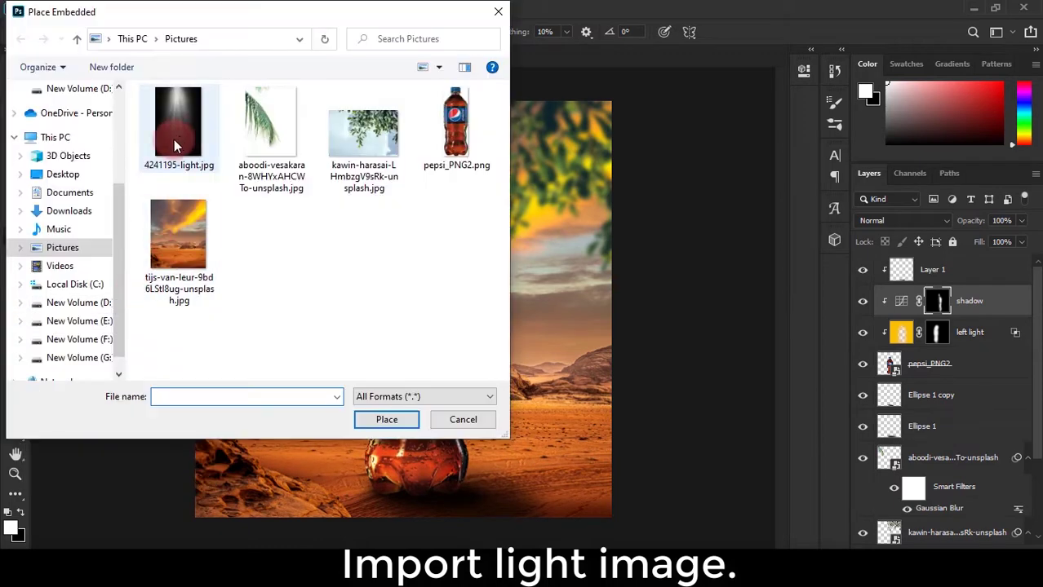
{"action": "left_click", "coordinate": [175, 114]}
{"action": "left_click", "coordinate": [385, 417]}
{"action": "key", "text": "Return"}
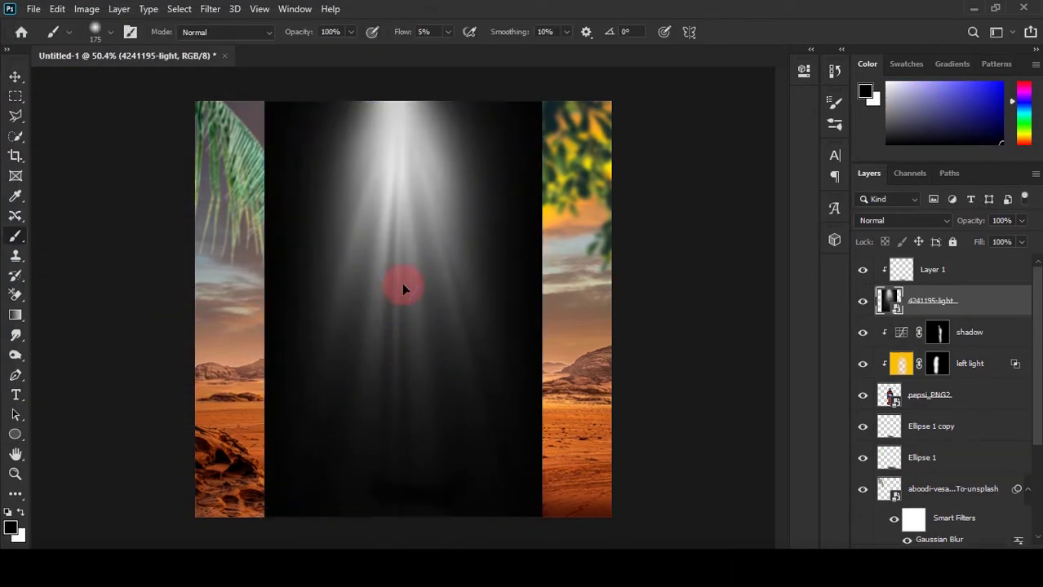
Step: Blend the light layer in Screen mode and angle its rays across the upper-left palm
{"action": "left_click", "coordinate": [926, 224]}
{"action": "left_click", "coordinate": [921, 312]}
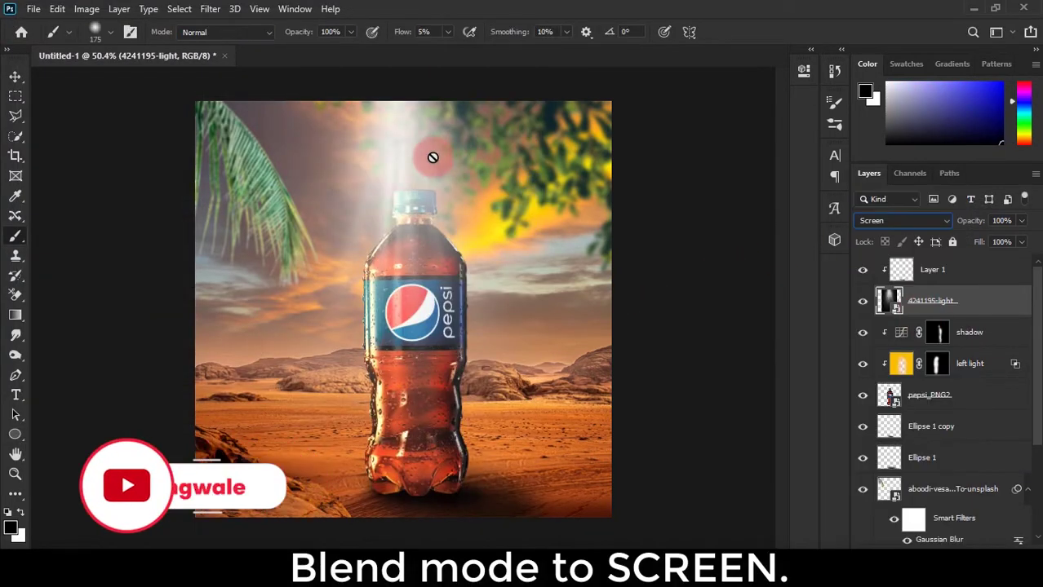
{"action": "left_click", "coordinate": [15, 76]}
{"action": "left_click_drag", "start_coordinate": [407, 165], "coordinate": [256, 159]}
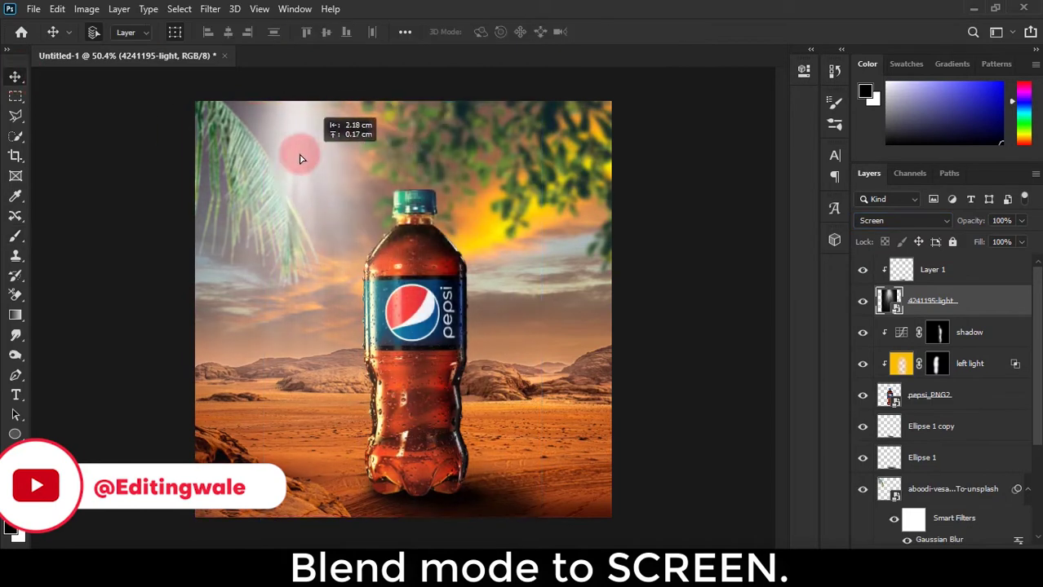
{"action": "key", "text": "ctrl+t"}
{"action": "scroll", "coordinate": [255, 159], "scroll_direction": "down", "scroll_amount": 2}
{"action": "left_click_drag", "start_coordinate": [275, 217], "coordinate": [285, 193]}
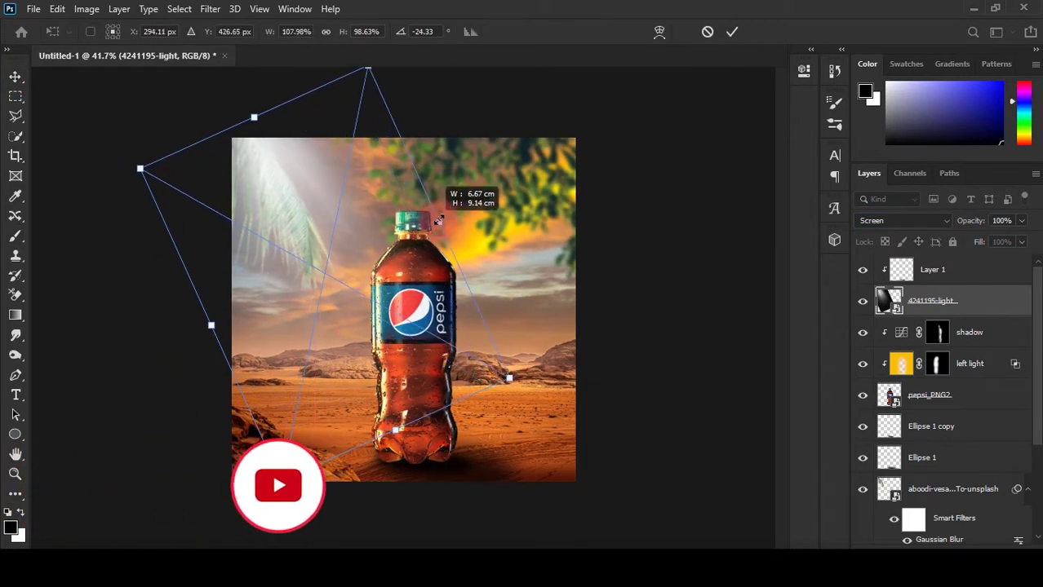
{"action": "key", "text": "Return"}
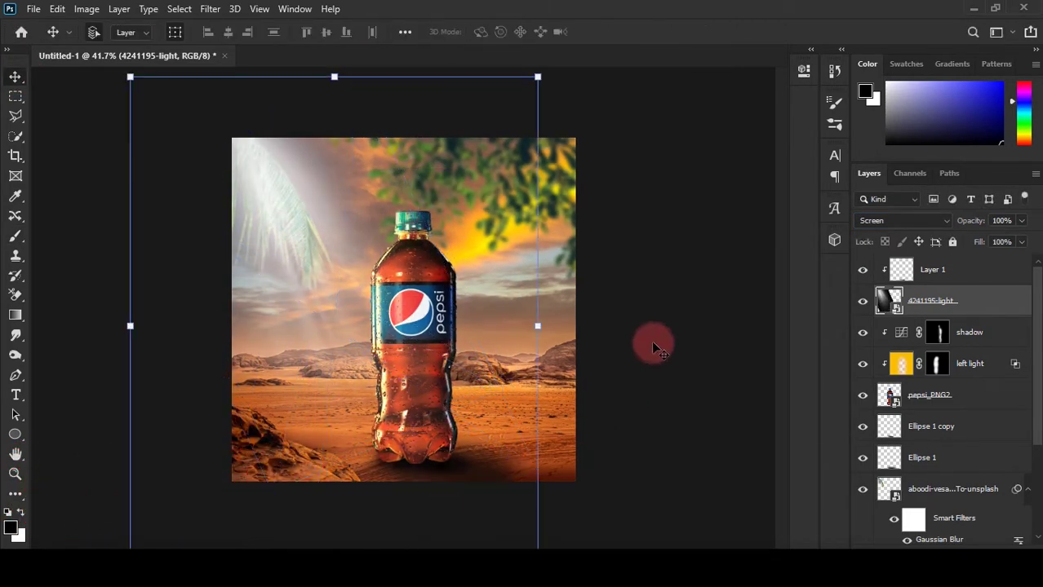
Step: Move Layer 1 below the 4241195-light layer and make it a clipping mask again
{"action": "left_click", "coordinate": [669, 355]}
{"action": "left_click", "coordinate": [922, 302]}
{"action": "left_click_drag", "start_coordinate": [871, 283], "coordinate": [966, 328]}
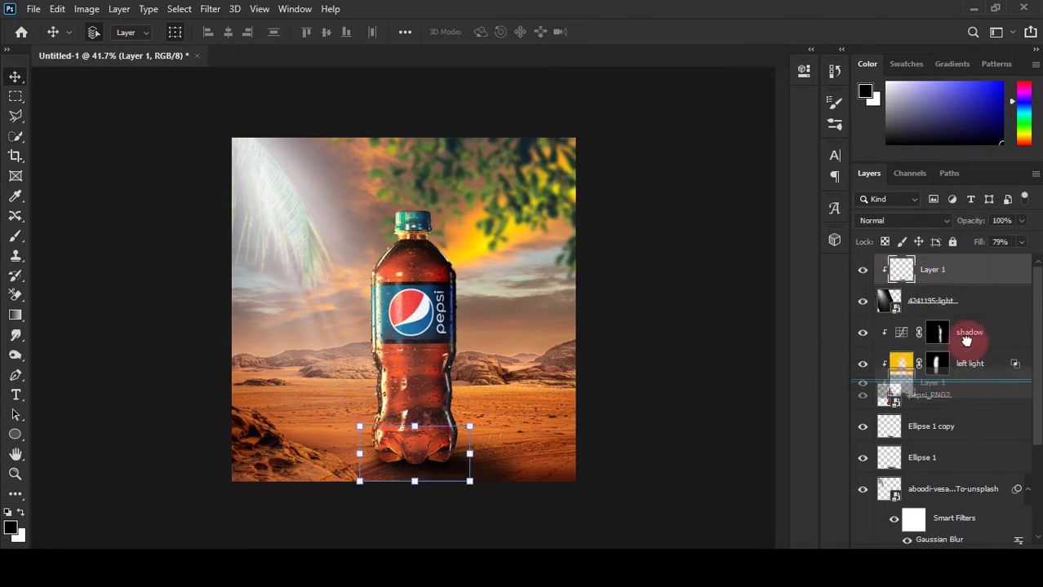
{"action": "right_click", "coordinate": [938, 303]}
{"action": "left_click", "coordinate": [888, 333]}
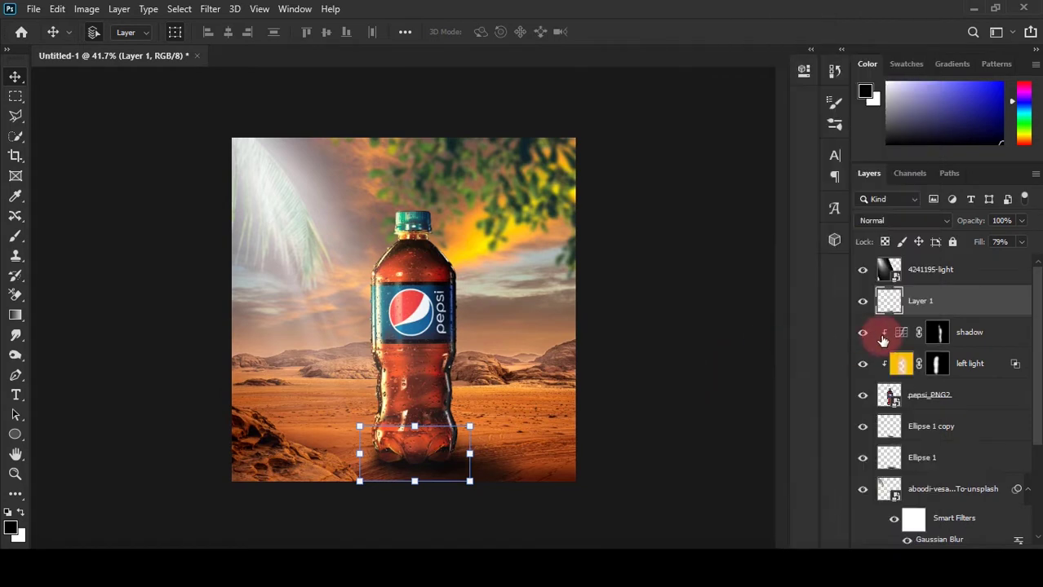
{"action": "left_click", "coordinate": [861, 301]}
{"action": "right_click", "coordinate": [919, 303]}
{"action": "left_click", "coordinate": [919, 306]}
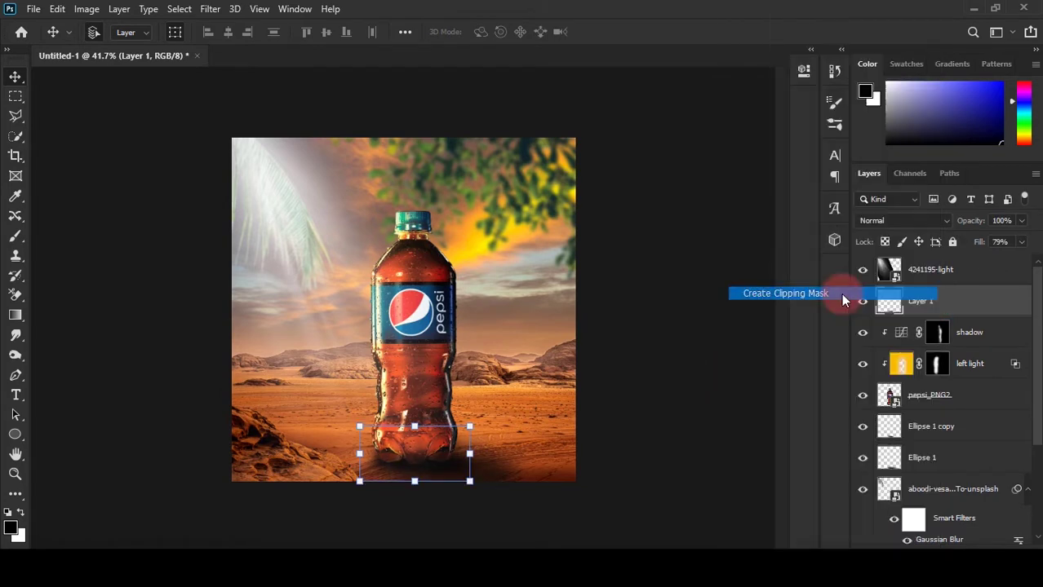
{"action": "left_click", "coordinate": [863, 306]}
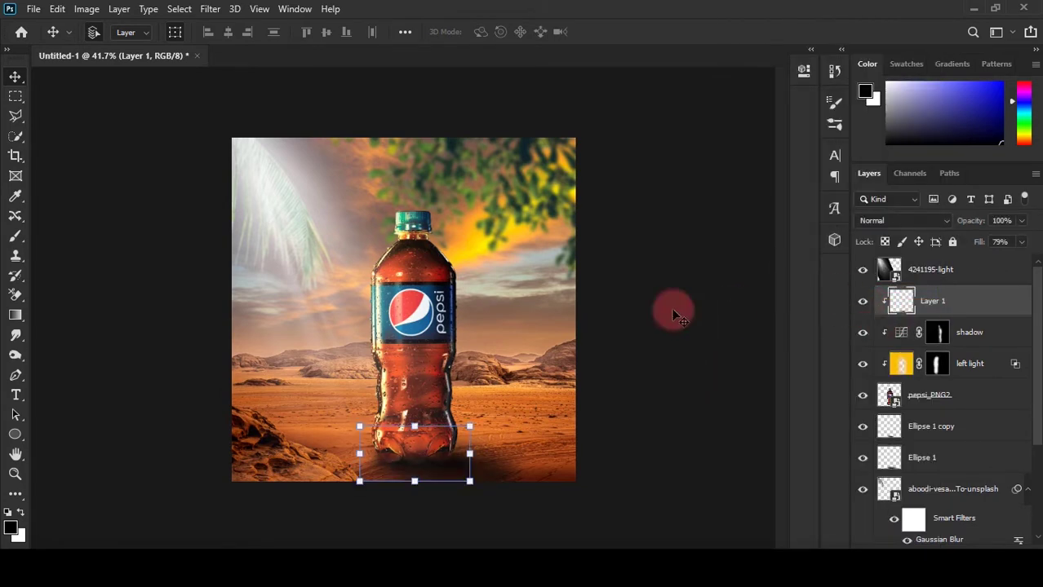
{"action": "left_click", "coordinate": [252, 208]}
Step: Add a colorized Hue/Saturation layer clipped to the rays: Hue 24, Saturation 63, Lightness -33
{"action": "left_click", "coordinate": [968, 546]}
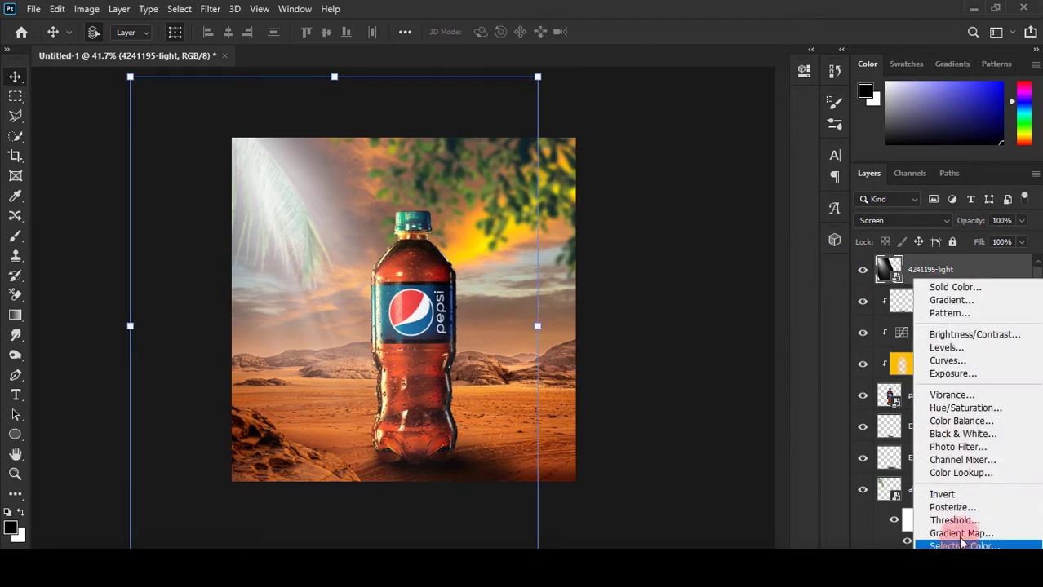
{"action": "left_click", "coordinate": [965, 410]}
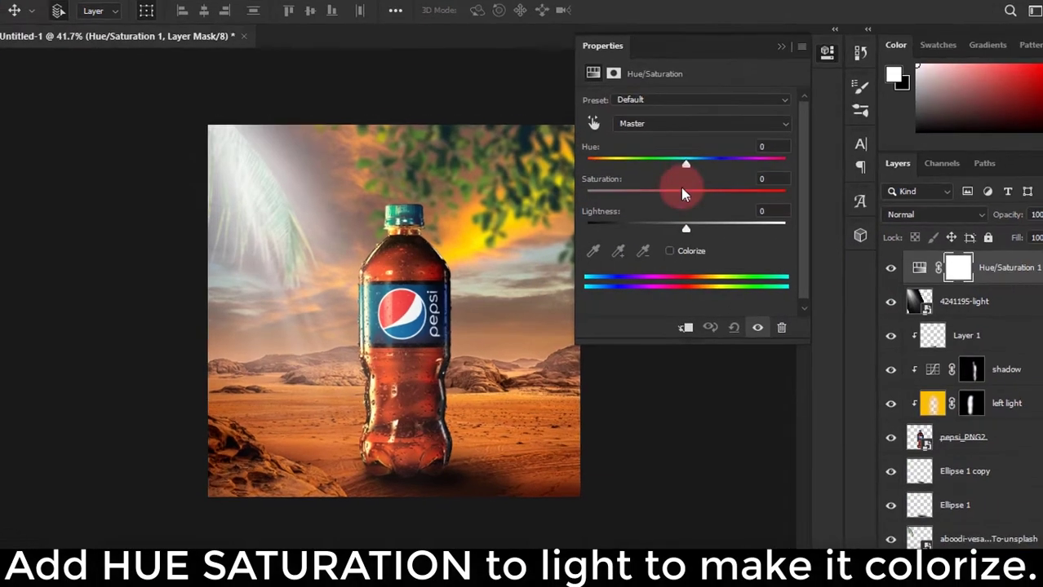
{"action": "left_click_drag", "start_coordinate": [673, 174], "coordinate": [587, 174]}
{"action": "left_click", "coordinate": [765, 344]}
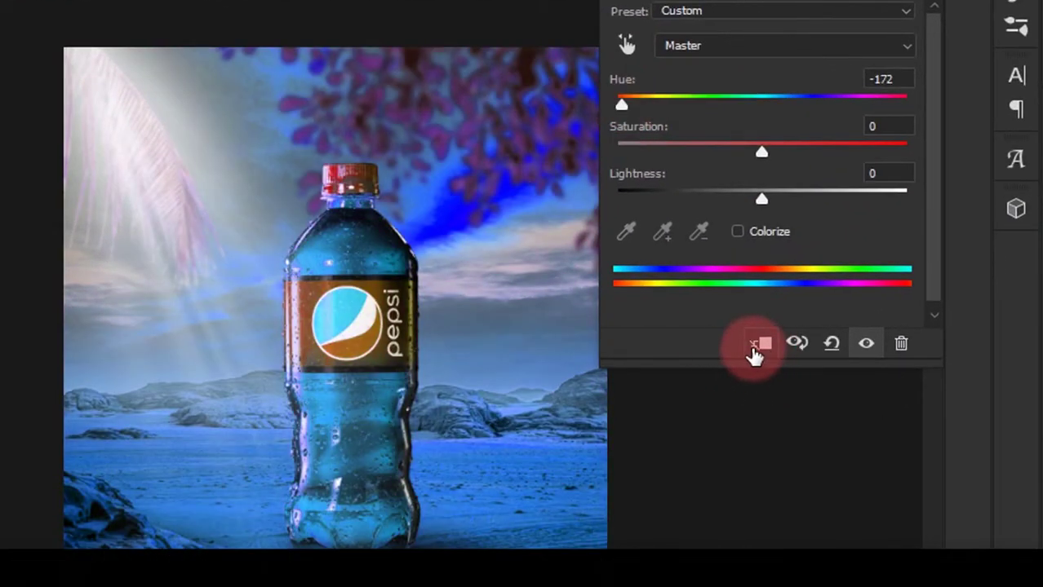
{"action": "mouse_move", "coordinate": [623, 104]}
{"action": "left_mouse_down"}
{"action": "mouse_move", "coordinate": [642, 105]}
{"action": "mouse_move", "coordinate": [629, 104]}
{"action": "left_mouse_up"}
{"action": "left_click", "coordinate": [737, 232]}
{"action": "left_click", "coordinate": [630, 98]}
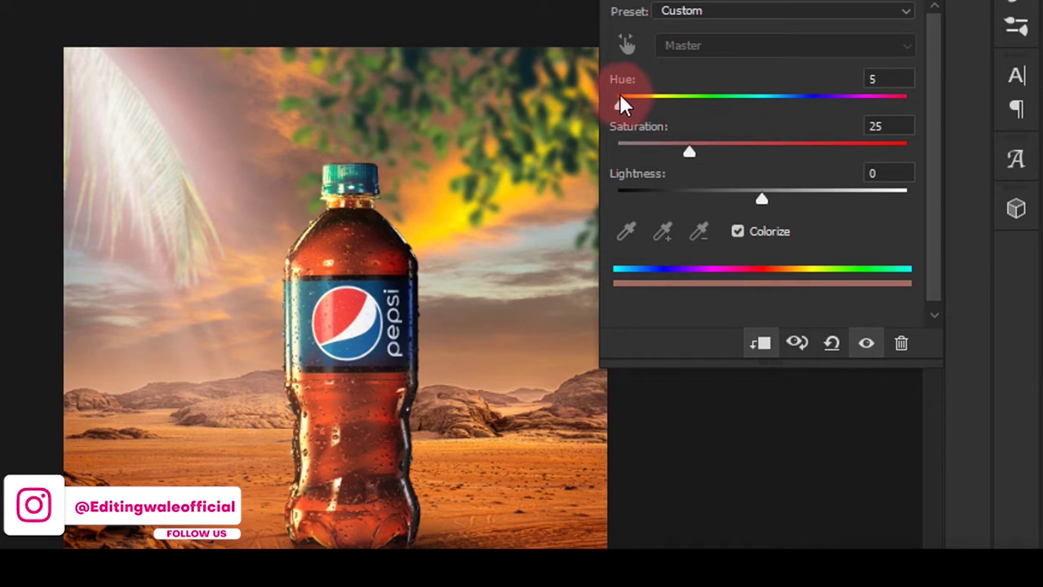
{"action": "mouse_move", "coordinate": [626, 96]}
{"action": "left_mouse_down"}
{"action": "mouse_move", "coordinate": [658, 97]}
{"action": "mouse_move", "coordinate": [641, 113]}
{"action": "left_mouse_up"}
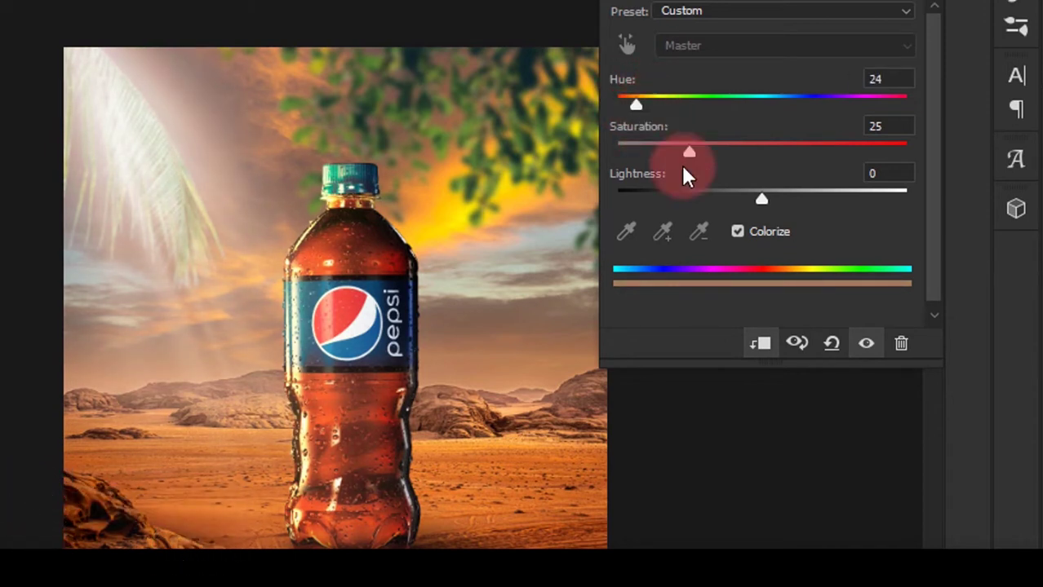
{"action": "left_click_drag", "start_coordinate": [761, 198], "coordinate": [716, 200]}
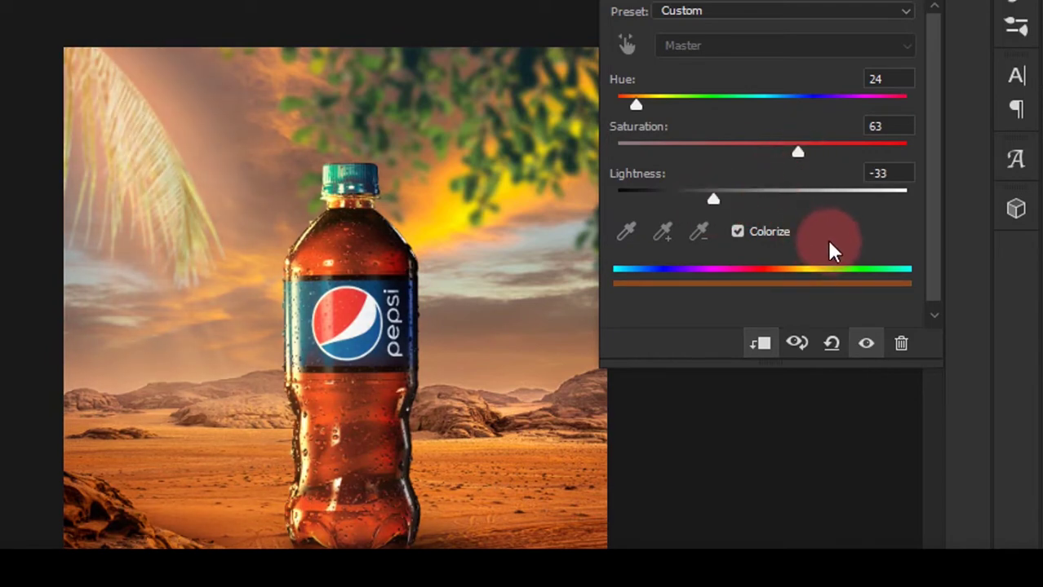
{"action": "left_click", "coordinate": [852, 30]}
{"action": "left_click", "coordinate": [745, 122]}
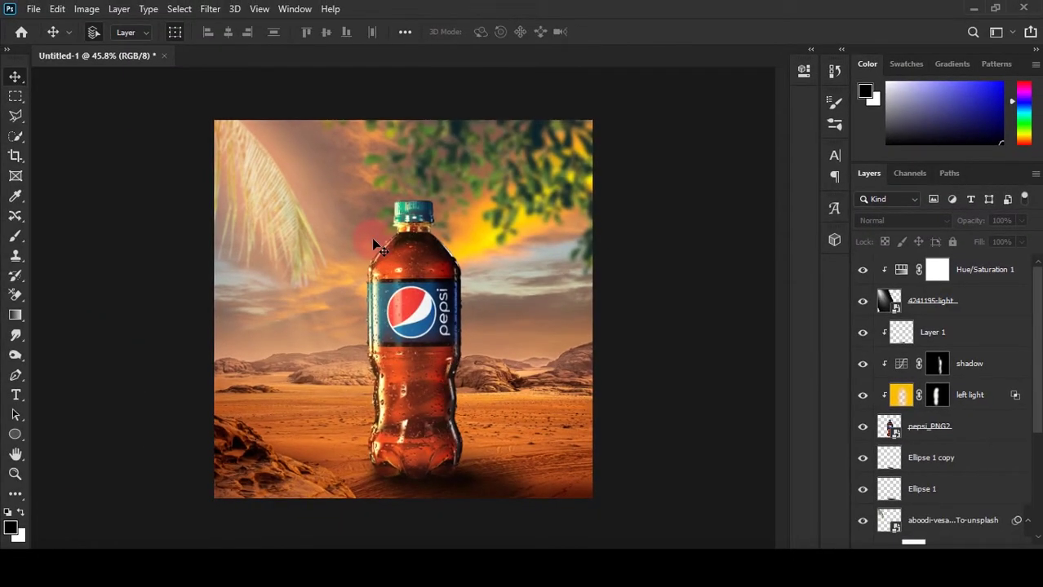
Step: Create a Solid Color fill layer with hex colour f68938
{"action": "left_click", "coordinate": [119, 9]}
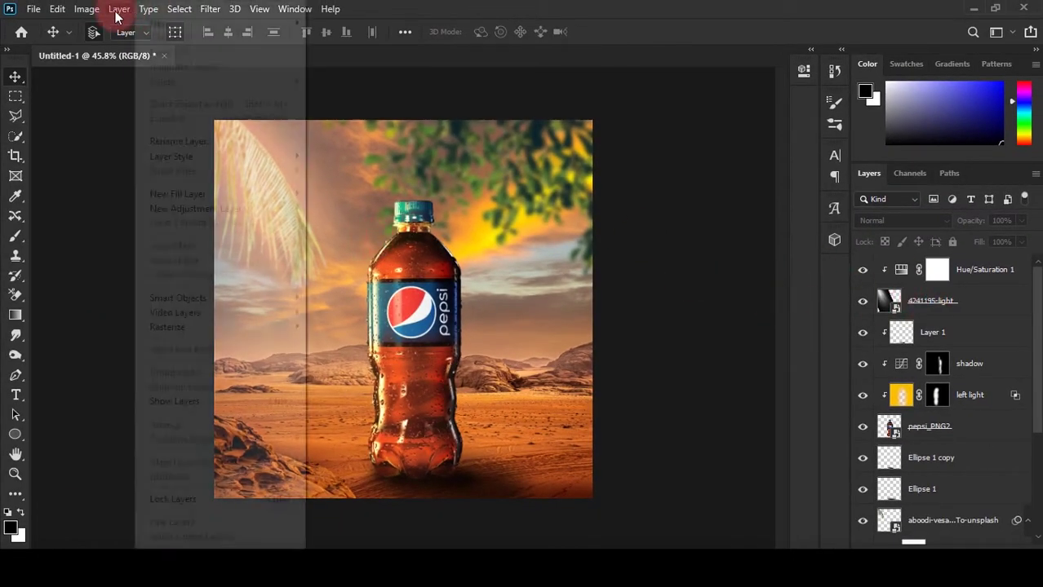
{"action": "mouse_move", "coordinate": [219, 194]}
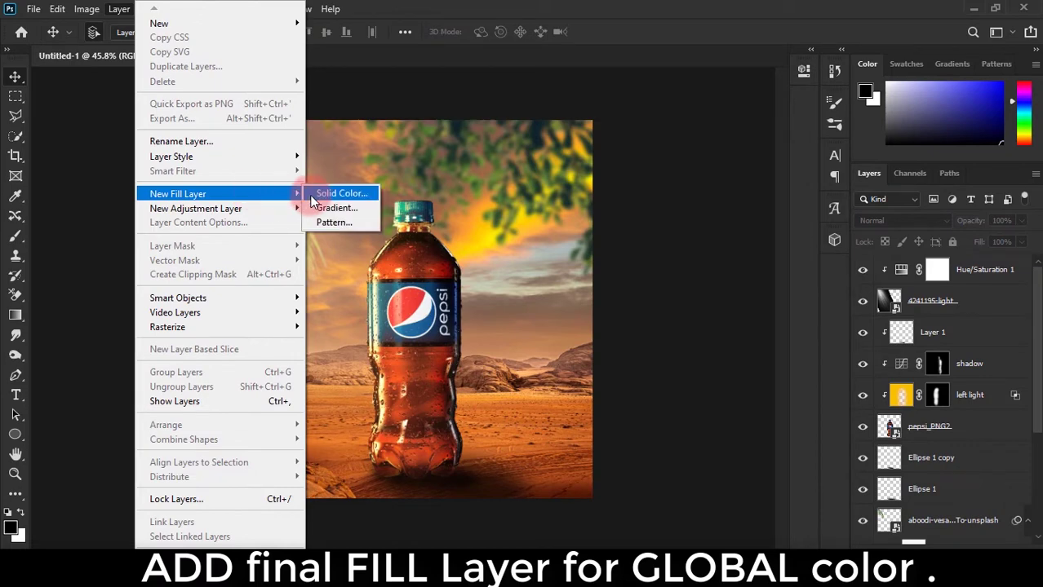
{"action": "left_click", "coordinate": [310, 195]}
{"action": "left_click", "coordinate": [414, 164]}
{"action": "left_click_drag", "start_coordinate": [595, 226], "coordinate": [768, 243]}
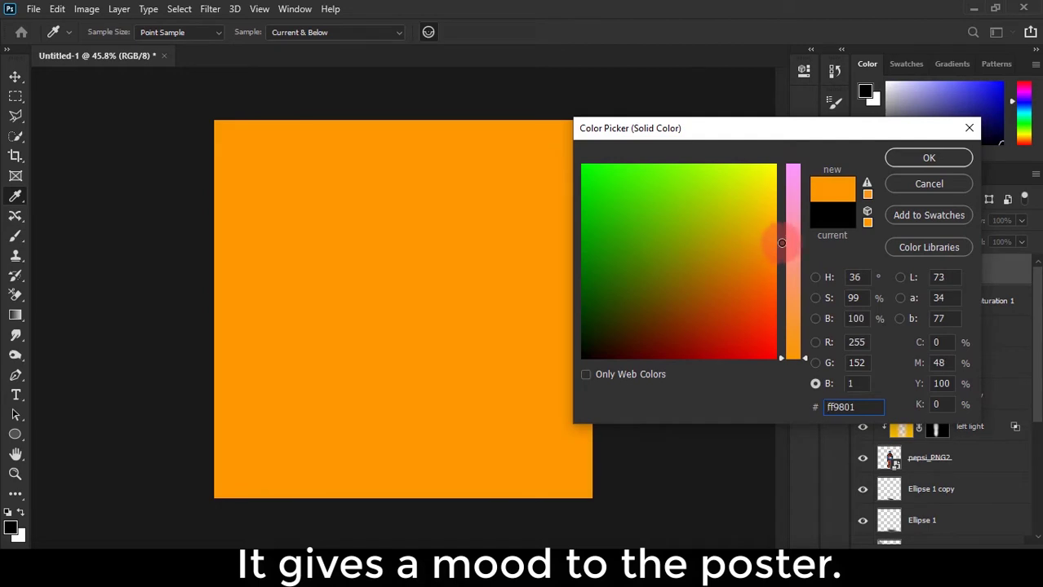
{"action": "type", "text": "f68938"}
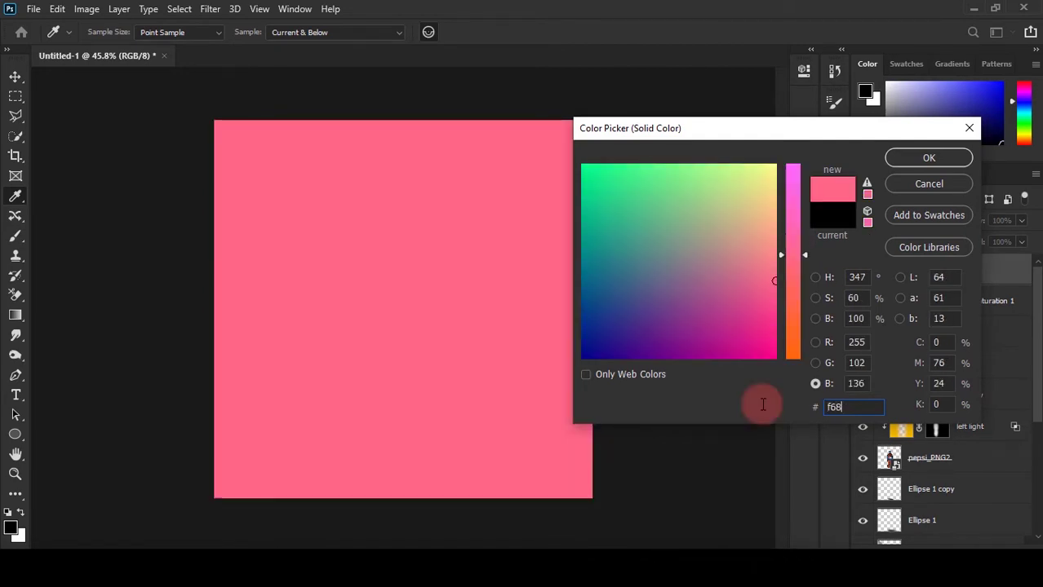
{"action": "left_click", "coordinate": [937, 160]}
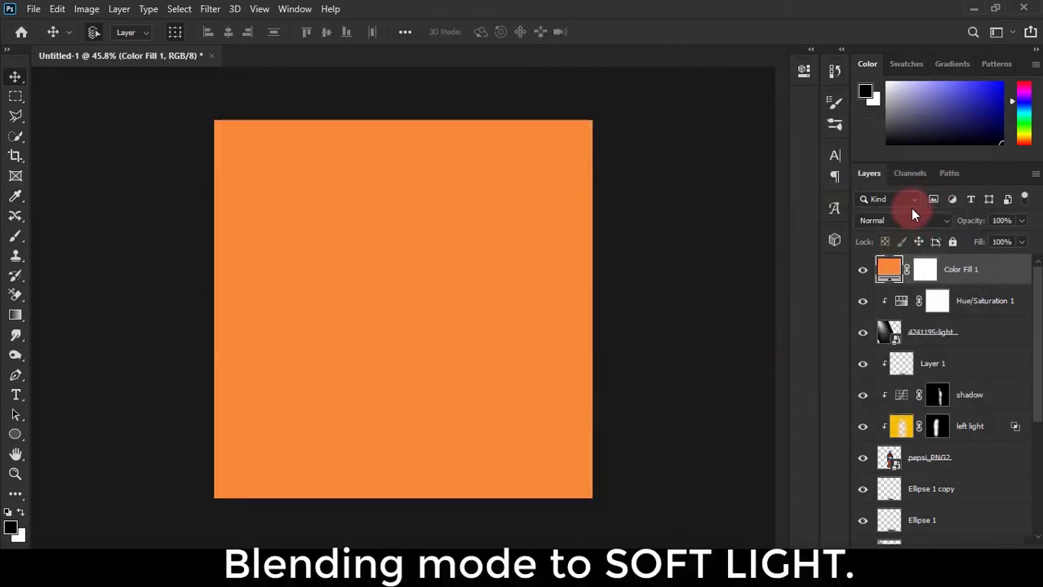
Step: Set the Color Fill 1 layer to Soft Light at about 21% opacity
{"action": "left_click", "coordinate": [897, 220]}
{"action": "left_click", "coordinate": [882, 374]}
{"action": "left_click", "coordinate": [1022, 222]}
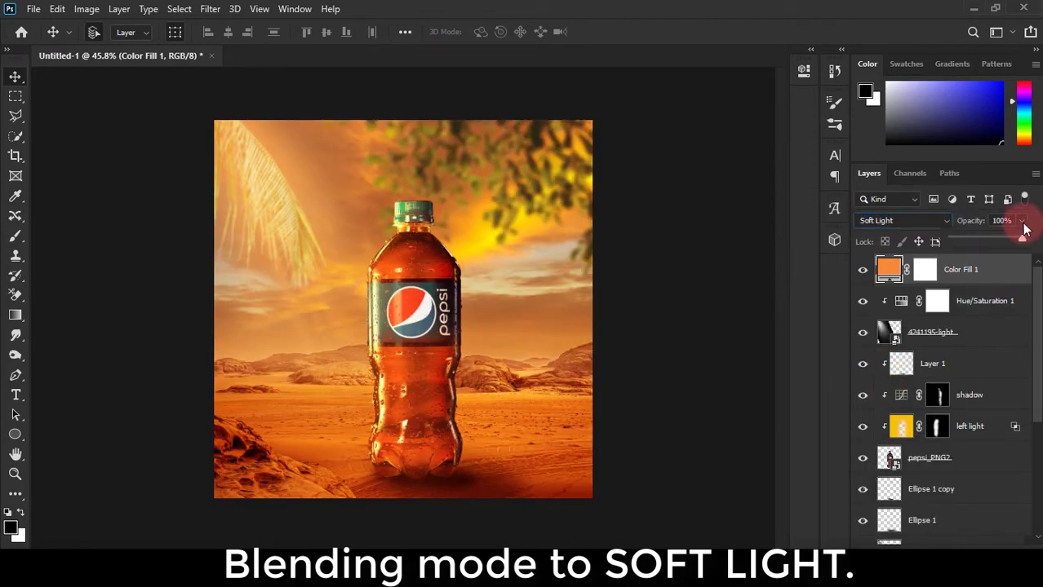
{"action": "left_click_drag", "start_coordinate": [969, 247], "coordinate": [969, 242]}
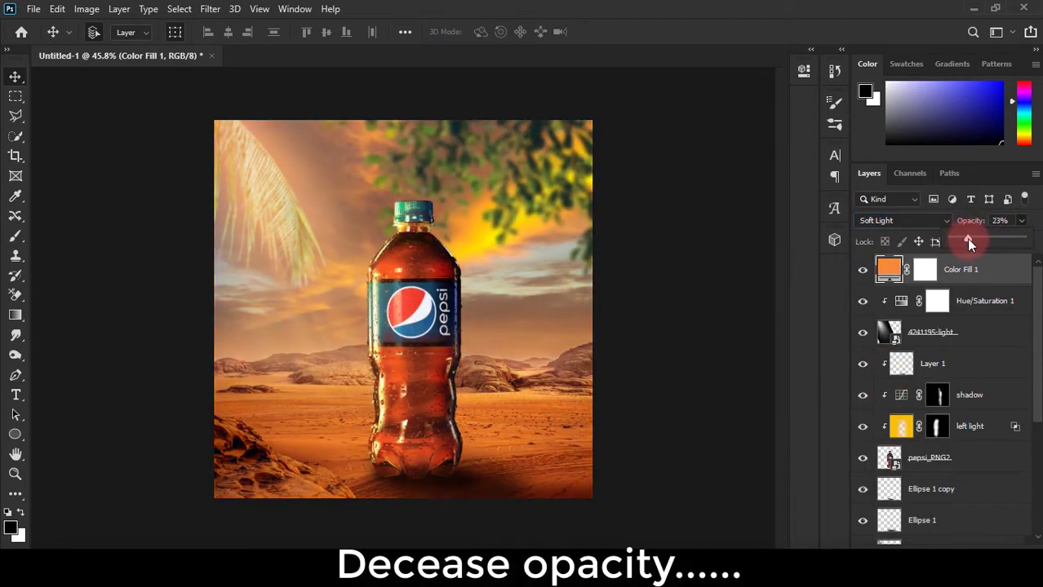
{"action": "left_click", "coordinate": [697, 191]}
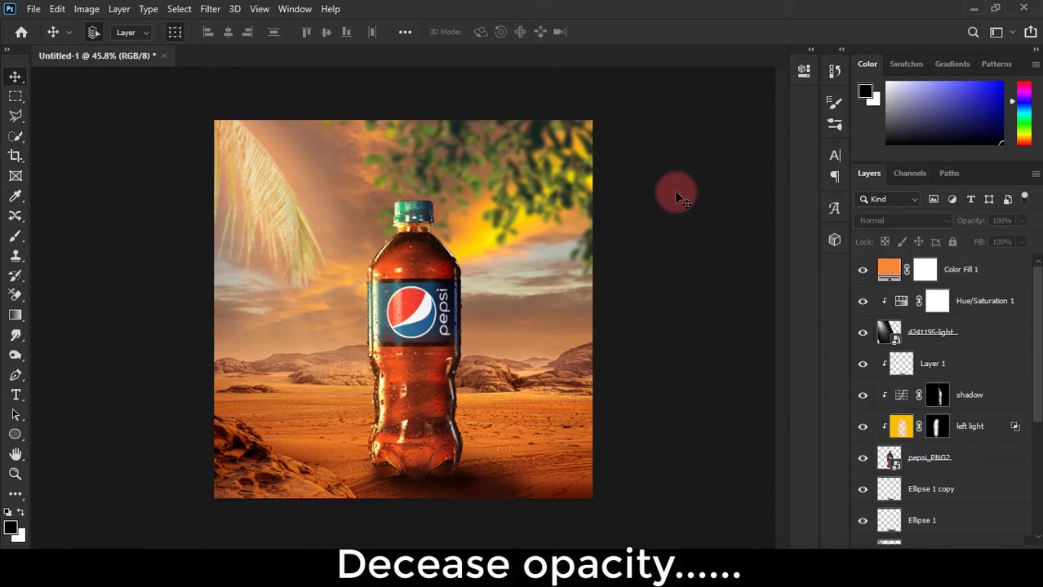
{"action": "scroll", "coordinate": [674, 191], "scroll_direction": "down", "scroll_amount": 1}
{"action": "scroll", "coordinate": [522, 241], "scroll_direction": "down", "scroll_amount": 1}
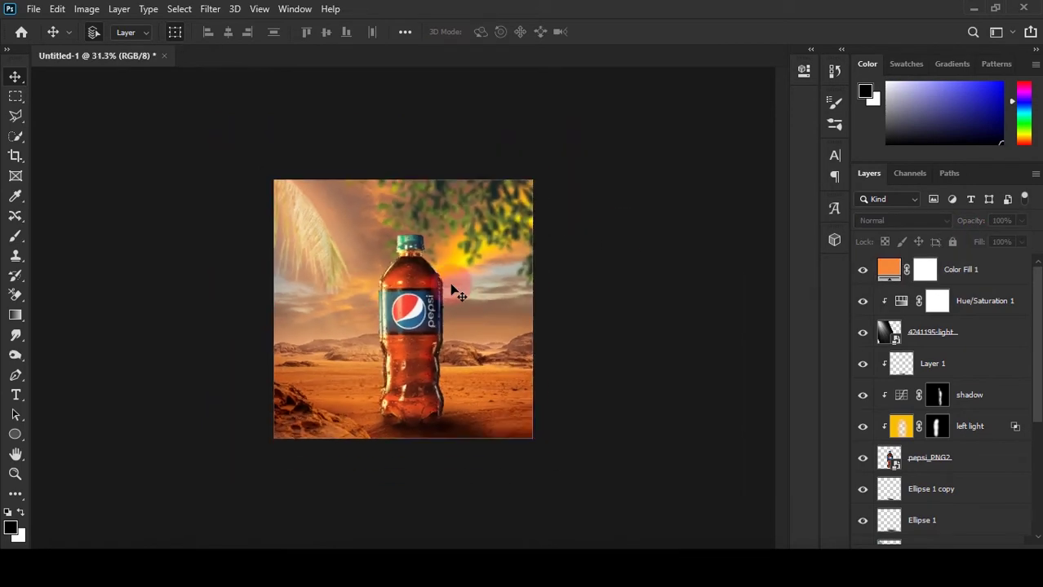
{"action": "scroll", "coordinate": [454, 296], "scroll_direction": "up", "scroll_amount": 2}
{"action": "left_click", "coordinate": [997, 274]}
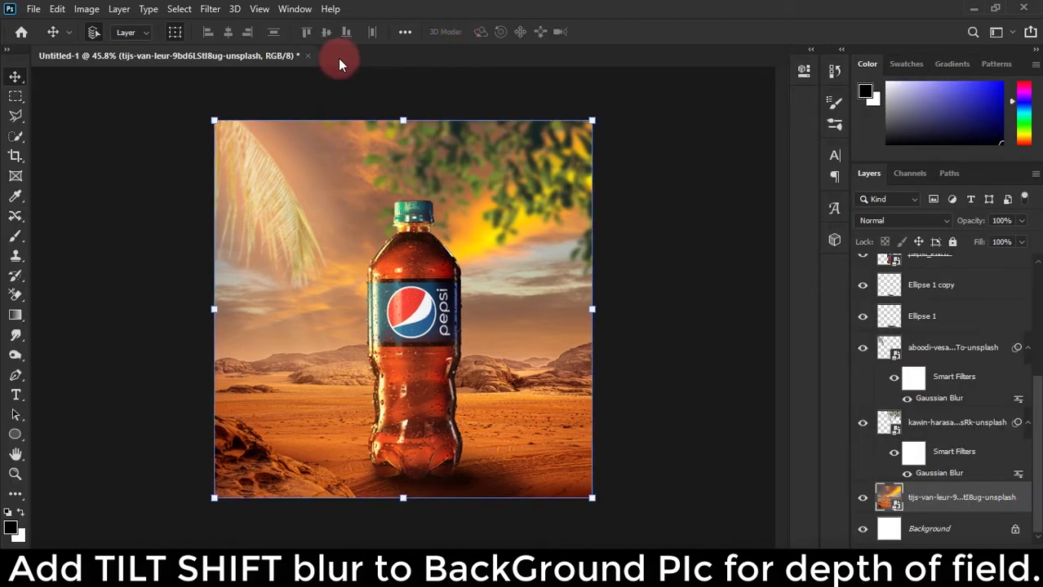
Step: Apply a 31 px Tilt-Shift blur to the desert photo, pinning focus at the bottle's base
{"action": "left_click", "coordinate": [209, 9]}
{"action": "mouse_move", "coordinate": [184, 179]}
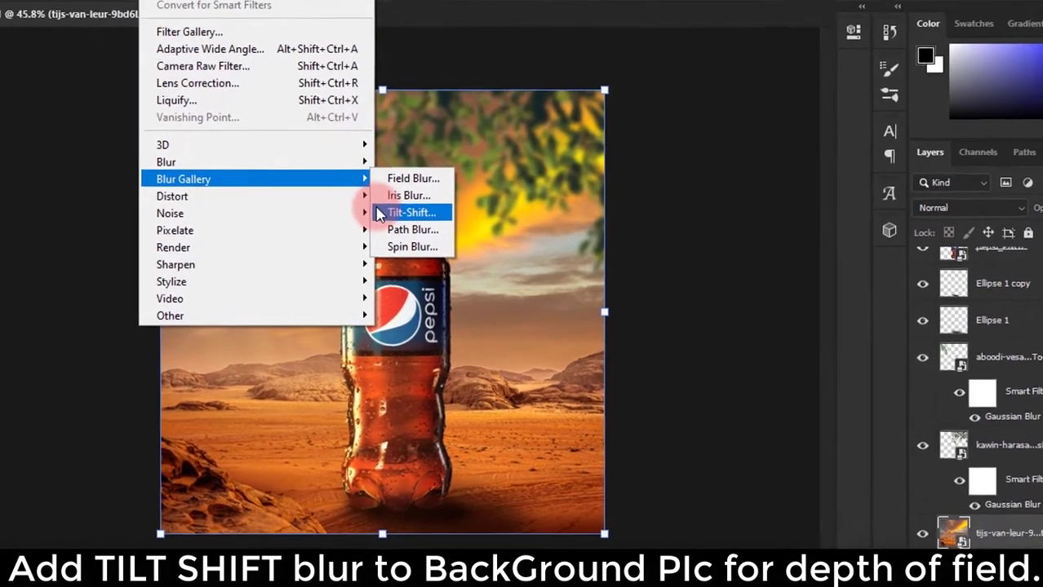
{"action": "left_click", "coordinate": [397, 223]}
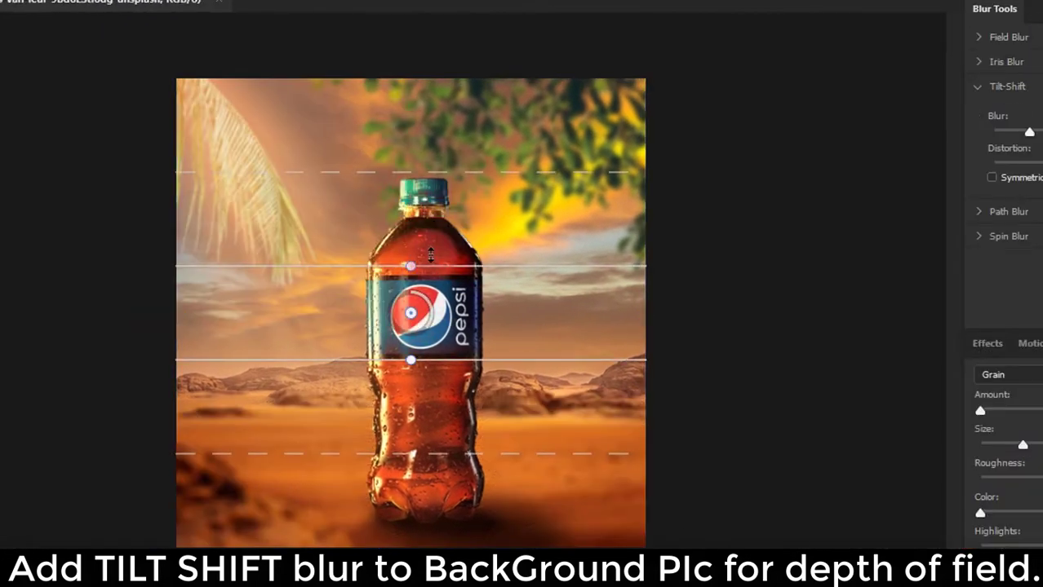
{"action": "left_click_drag", "start_coordinate": [414, 180], "coordinate": [407, 88]}
{"action": "left_click_drag", "start_coordinate": [410, 244], "coordinate": [410, 129]}
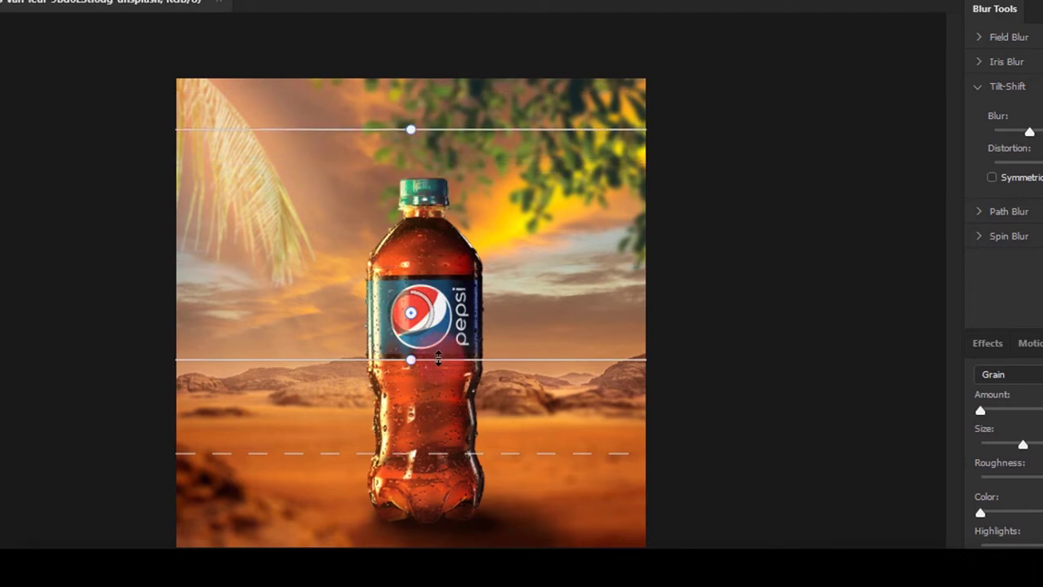
{"action": "left_click_drag", "start_coordinate": [411, 359], "coordinate": [443, 410]}
{"action": "left_click_drag", "start_coordinate": [440, 510], "coordinate": [441, 482]}
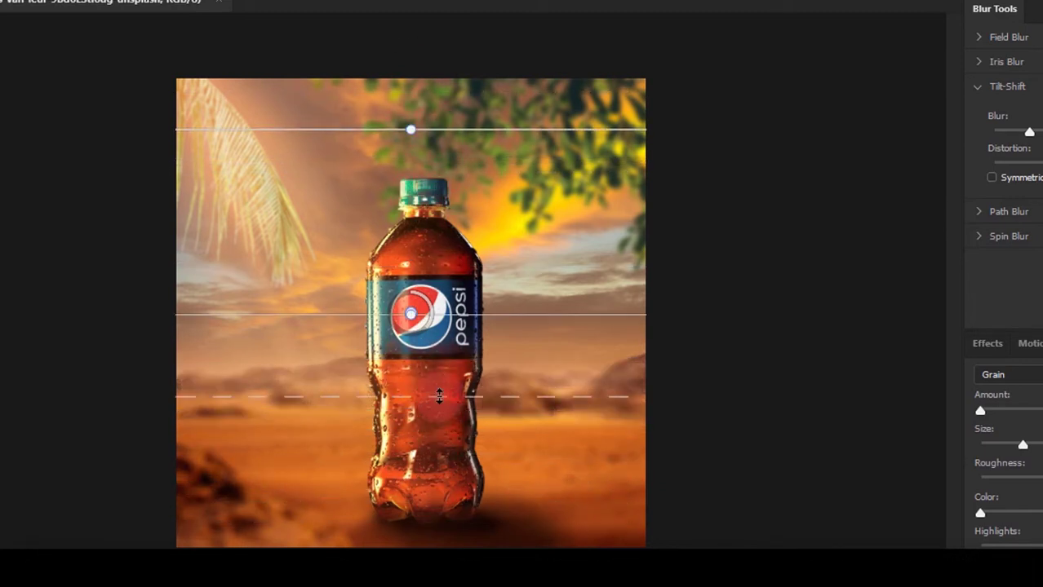
{"action": "left_click", "coordinate": [410, 484]}
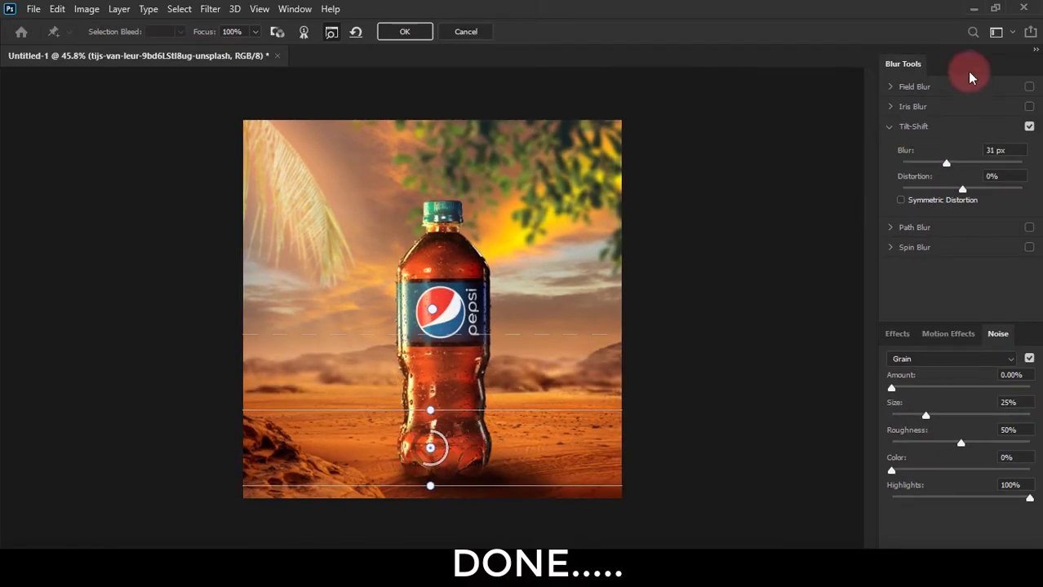
{"action": "key", "text": "Return"}
{"action": "scroll", "coordinate": [350, 343], "scroll_direction": "up", "scroll_amount": 3}
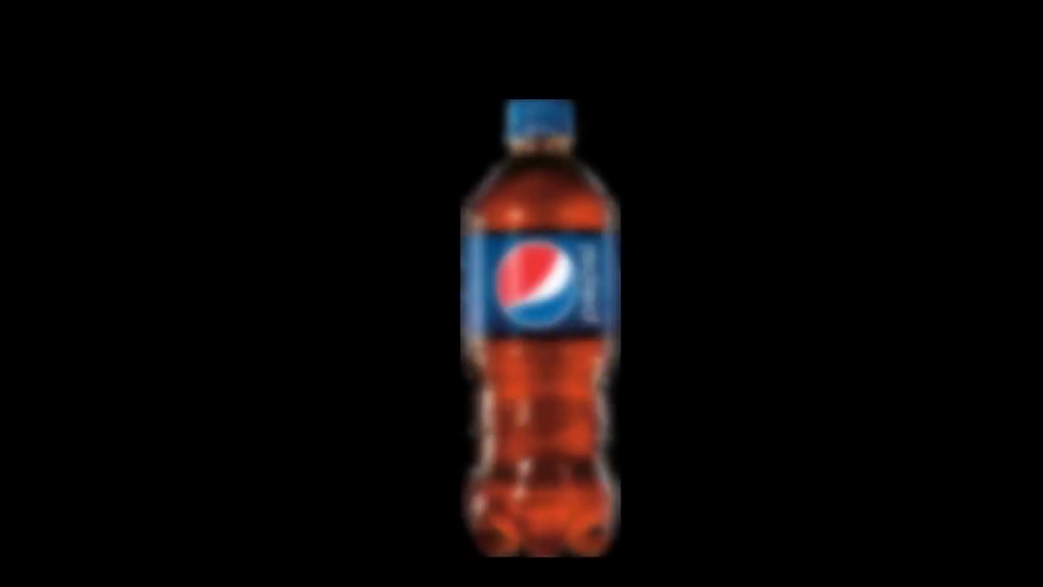